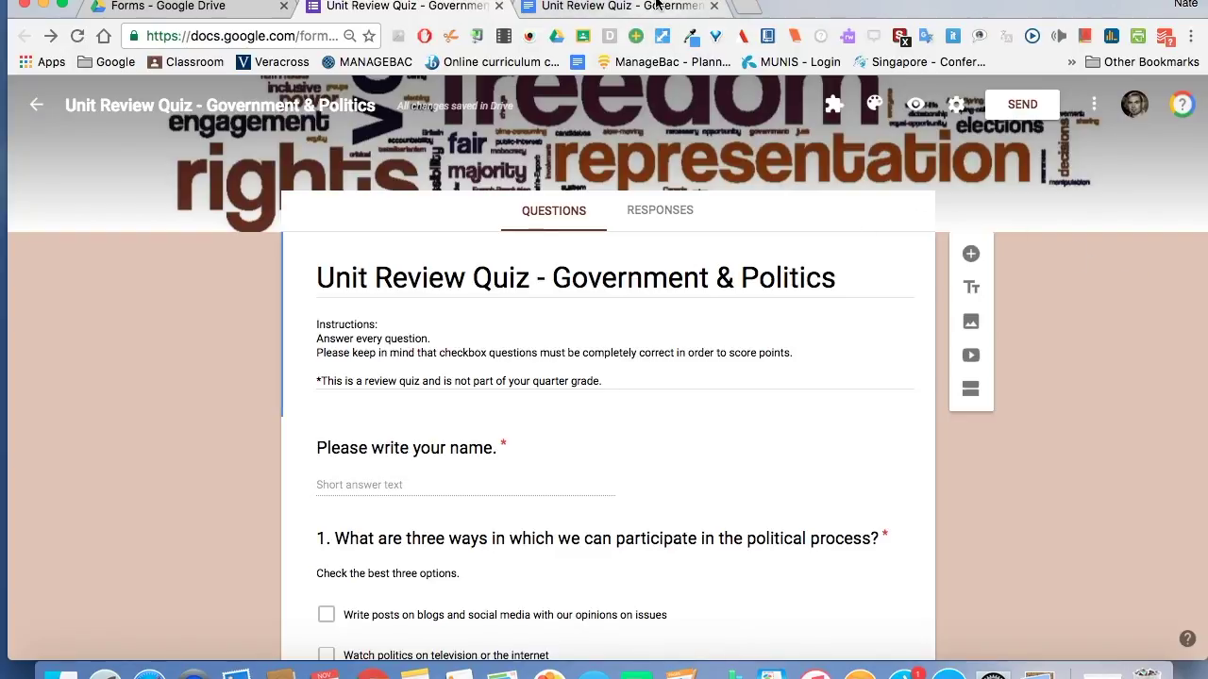
Bring up the Google Docs source document for the Government & Politics quiz.
left_click(629, 11)
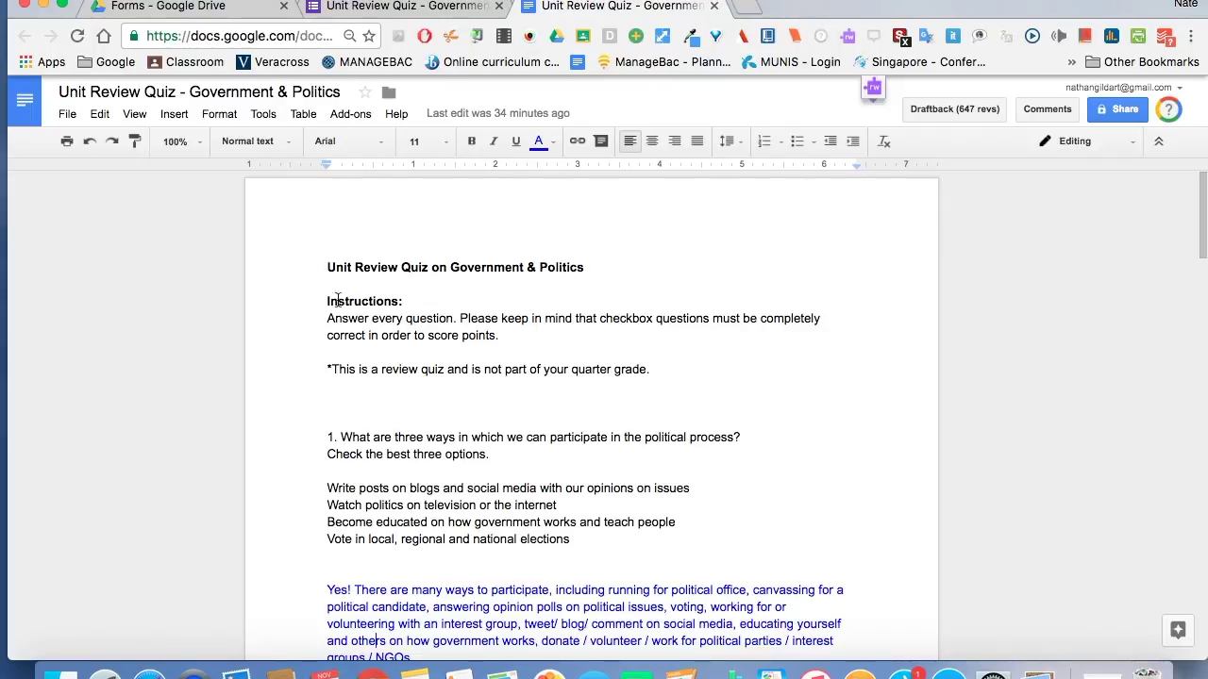
scroll(396, 405, "down", 2)
scroll(396, 405, "down", 18)
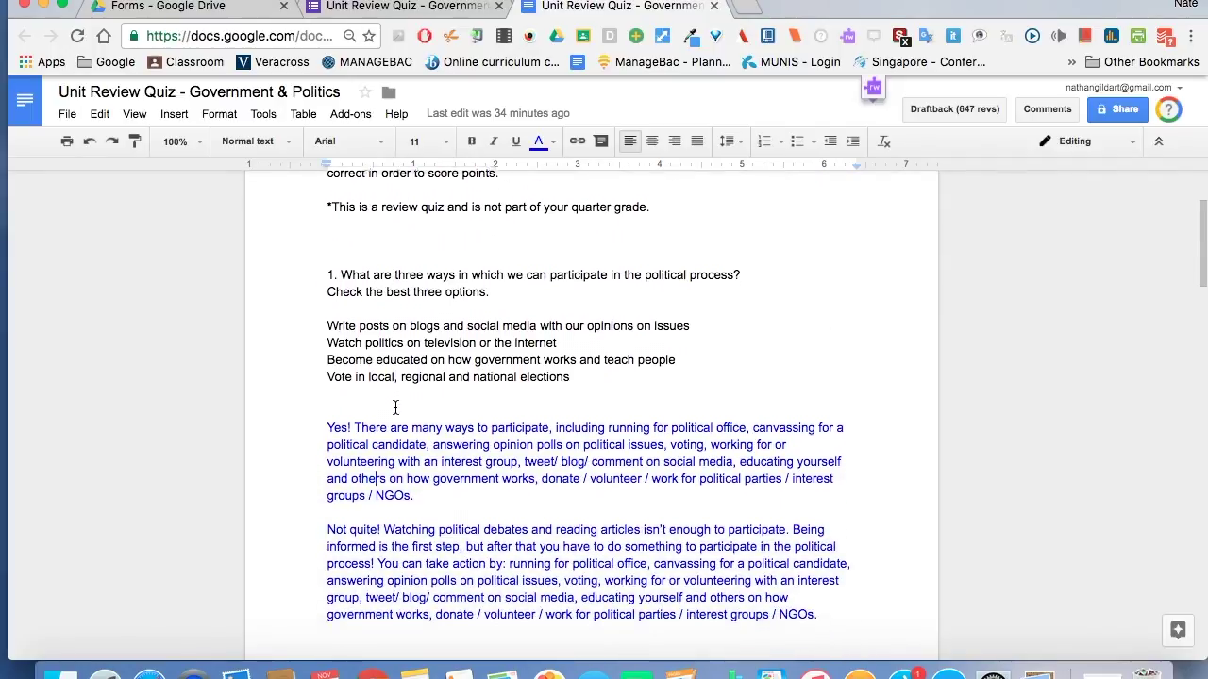
scroll(396, 405, "down", 6)
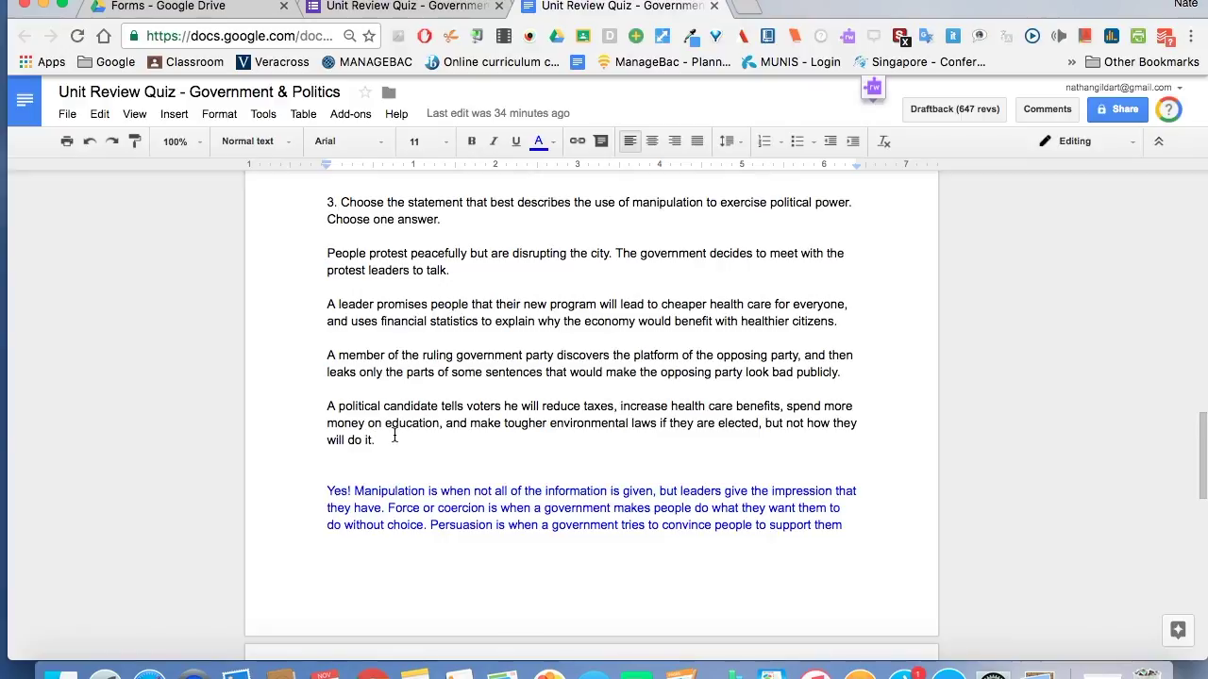
scroll(390, 486, "down", 6)
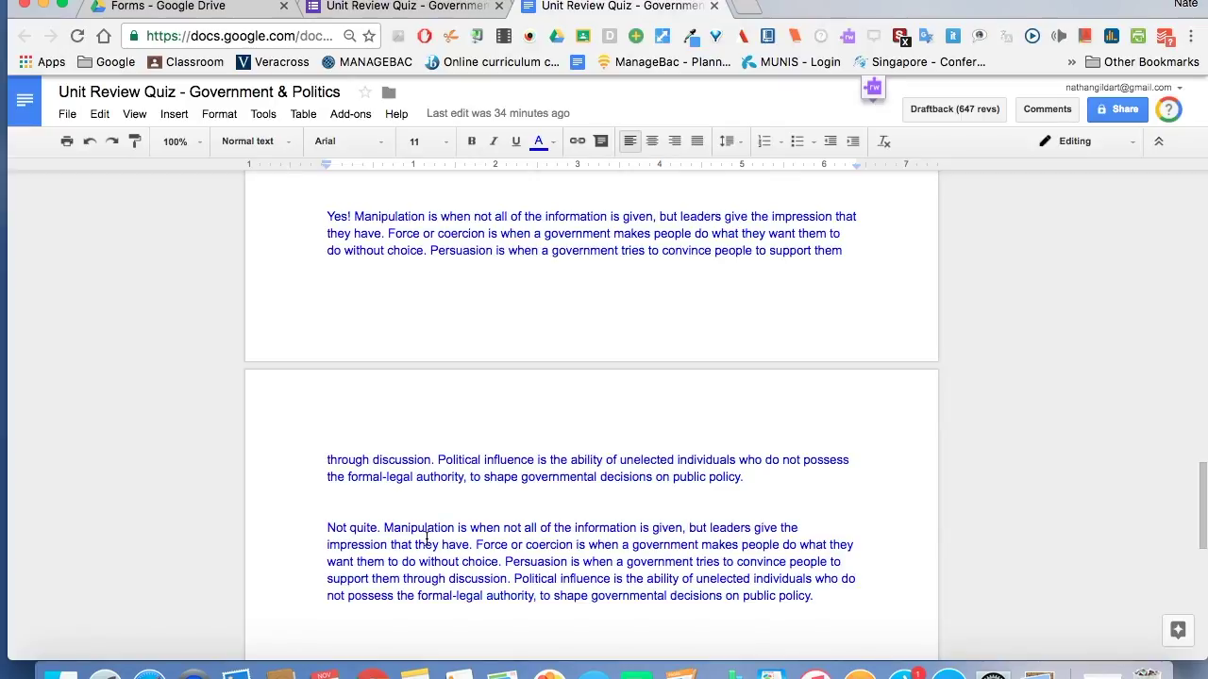
scroll(427, 537, "up", 15)
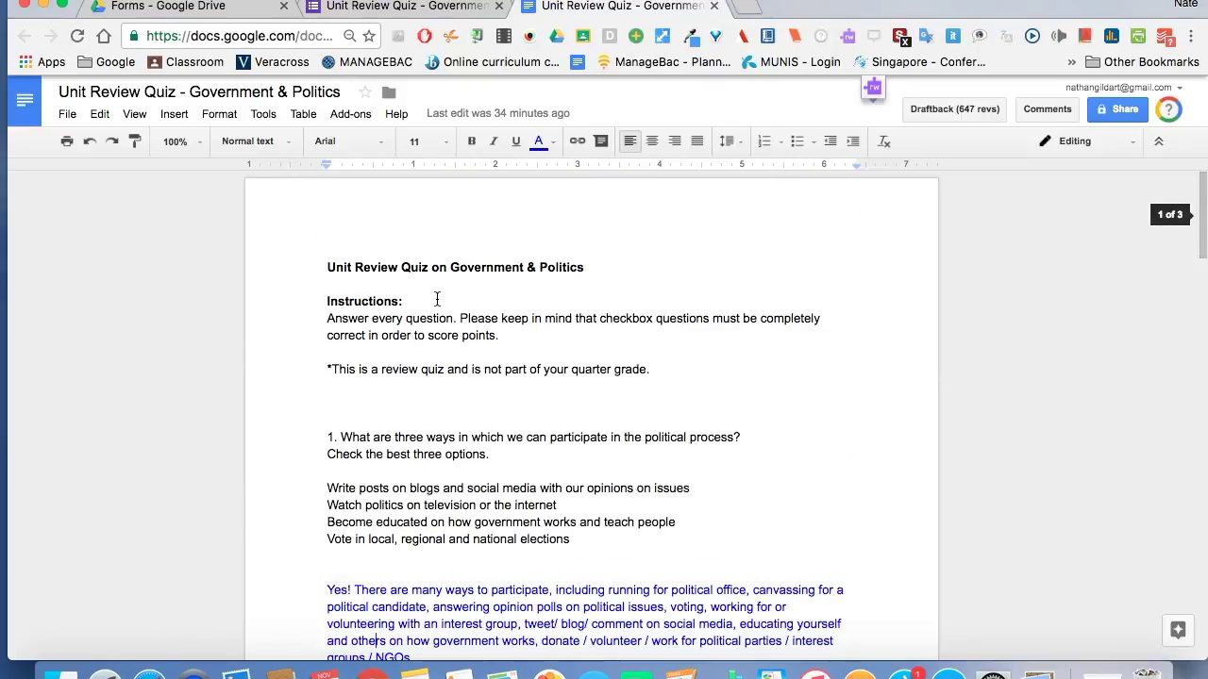
Go back to the Drive Forms folder and select the quiz form file.
left_click(226, 10)
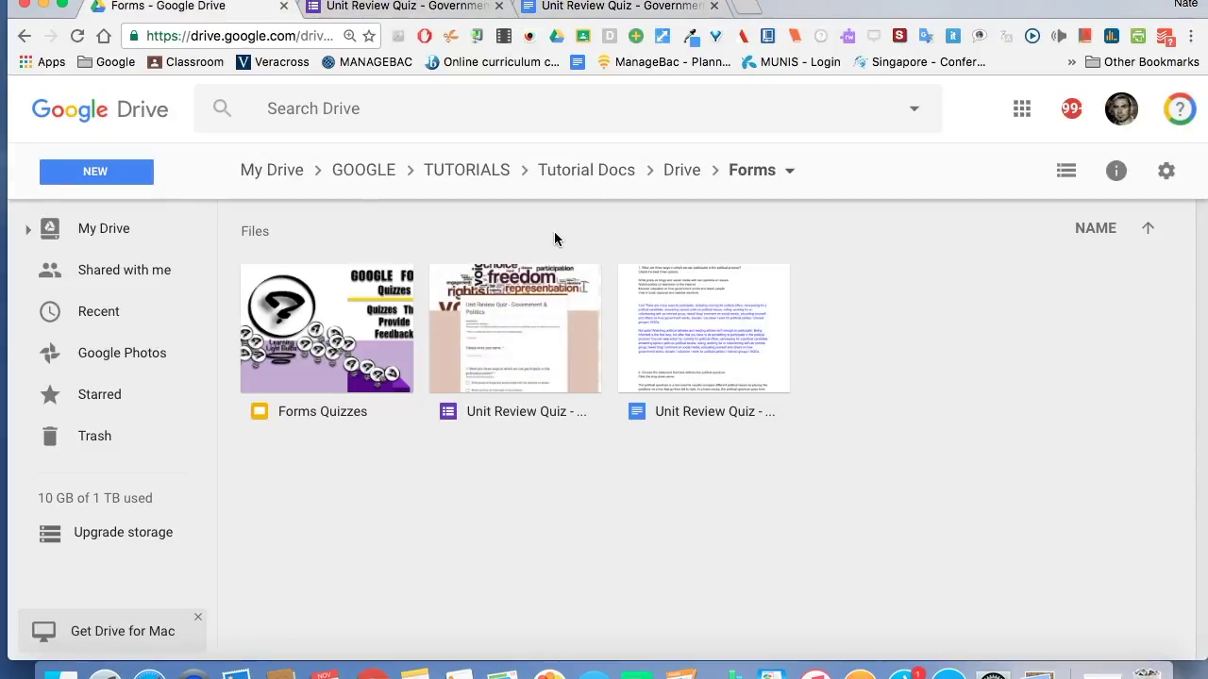
left_click(551, 304)
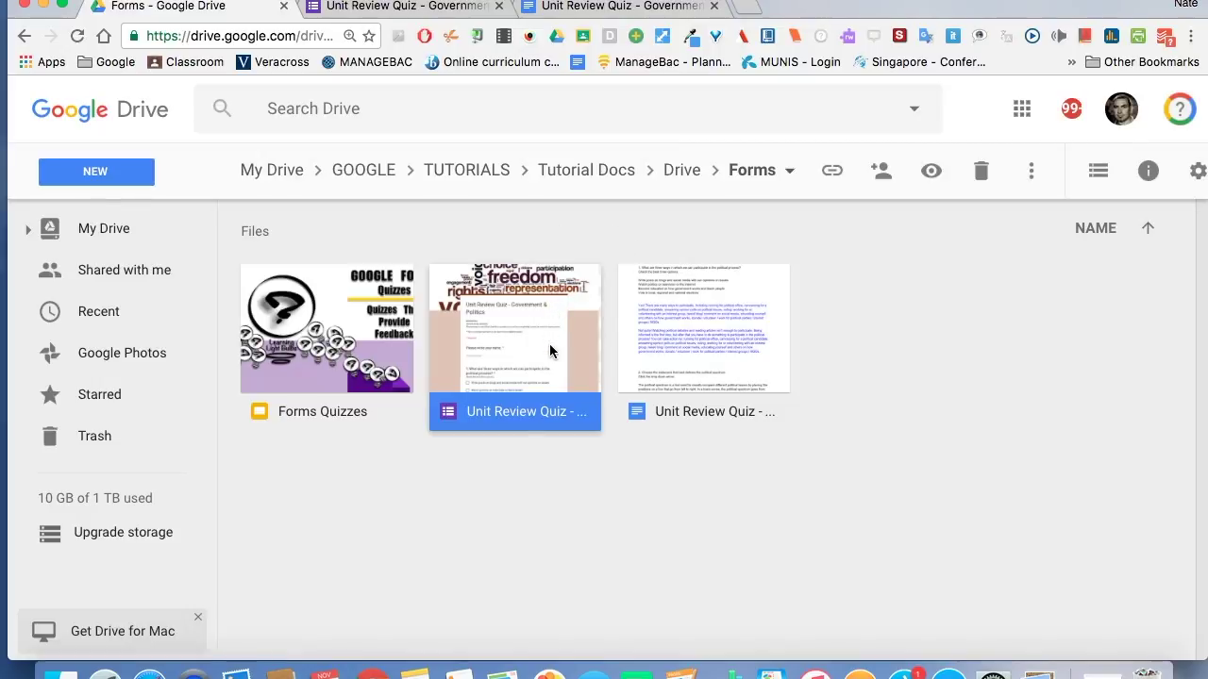
left_click(686, 345)
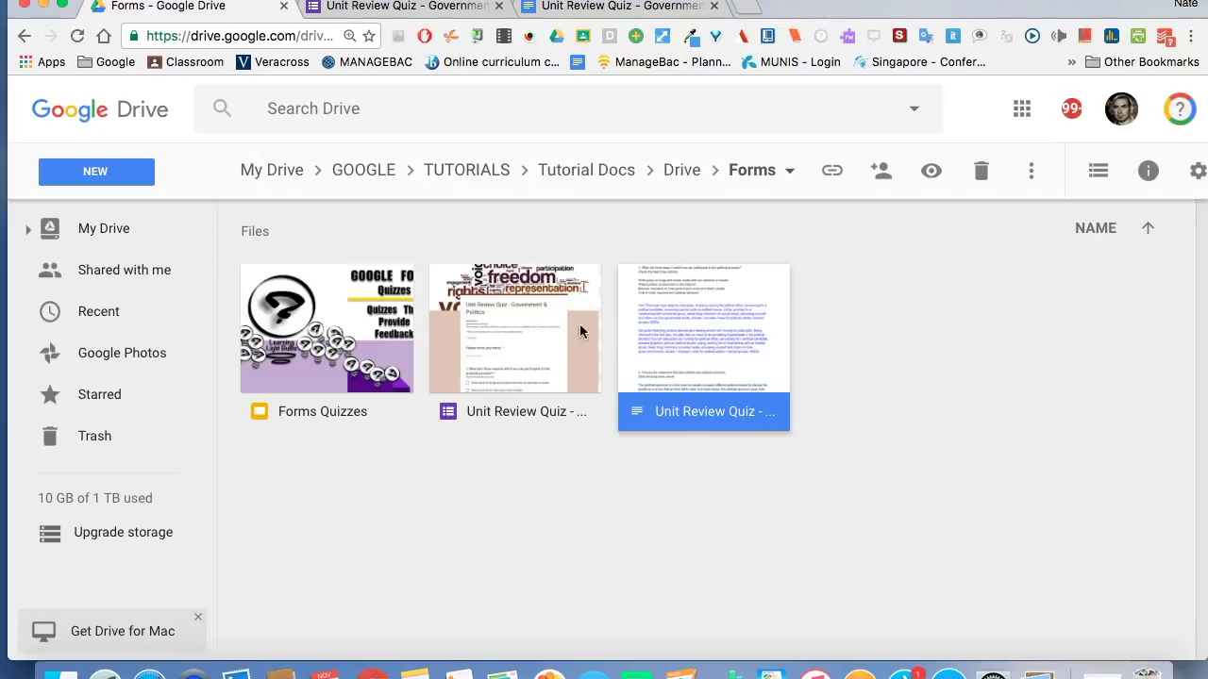
left_click(532, 330)
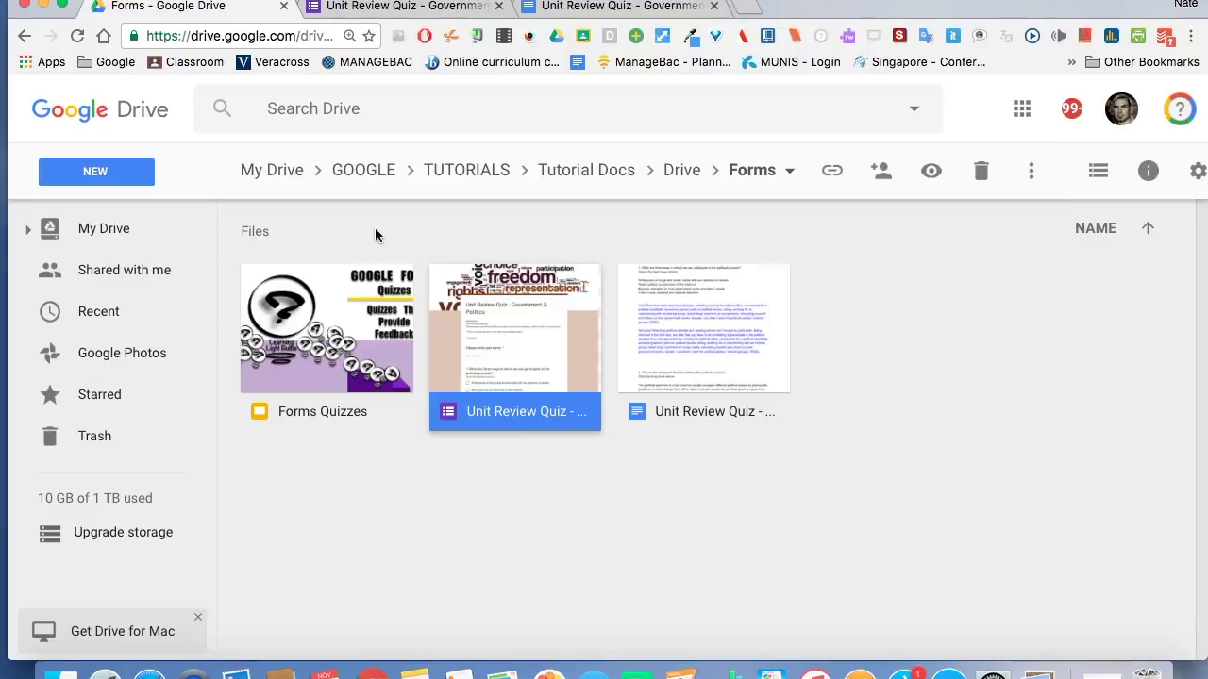
Create a new blank Google Form from Drive's NEW > More menu.
left_click(138, 179)
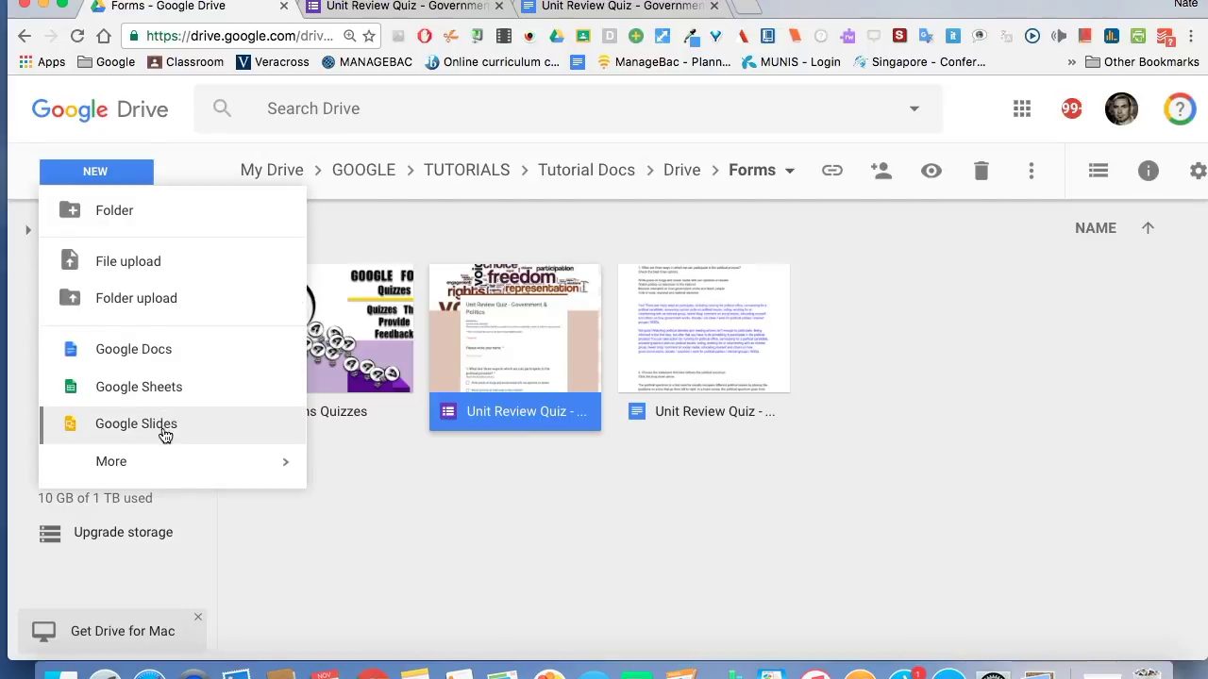
mouse_move(169, 469)
left_click(443, 221)
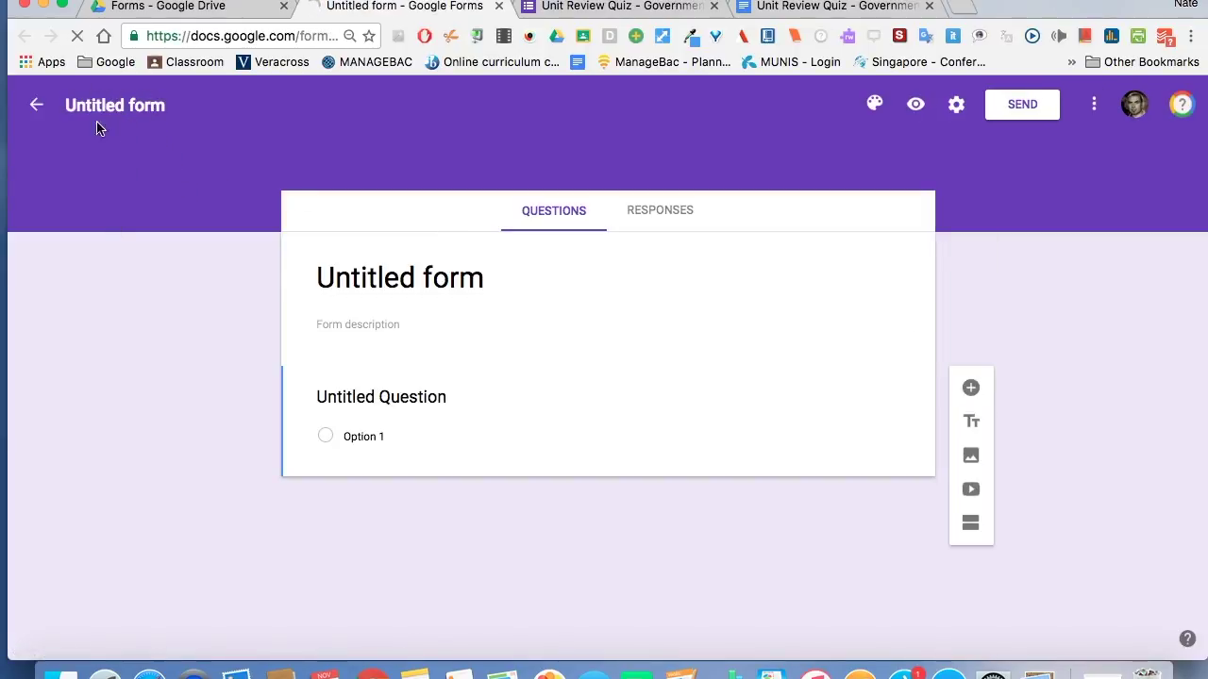
Check the blank 'Untitled form' title and description, then close that form.
left_click(349, 275)
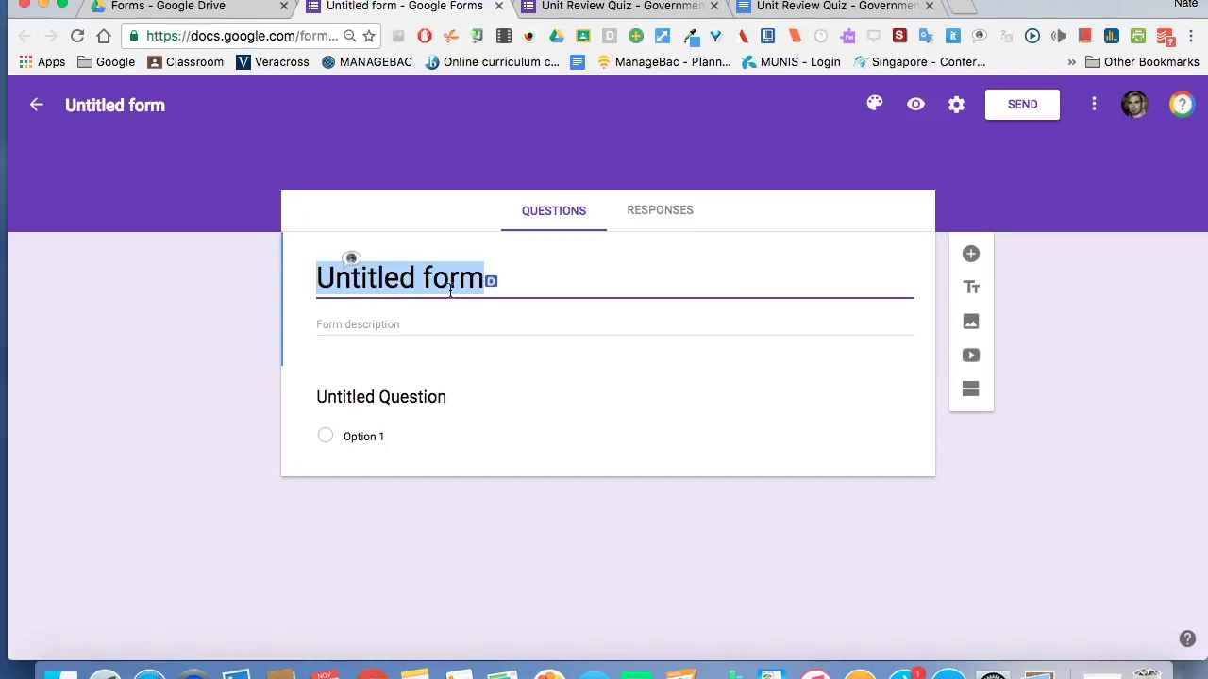
left_click(410, 328)
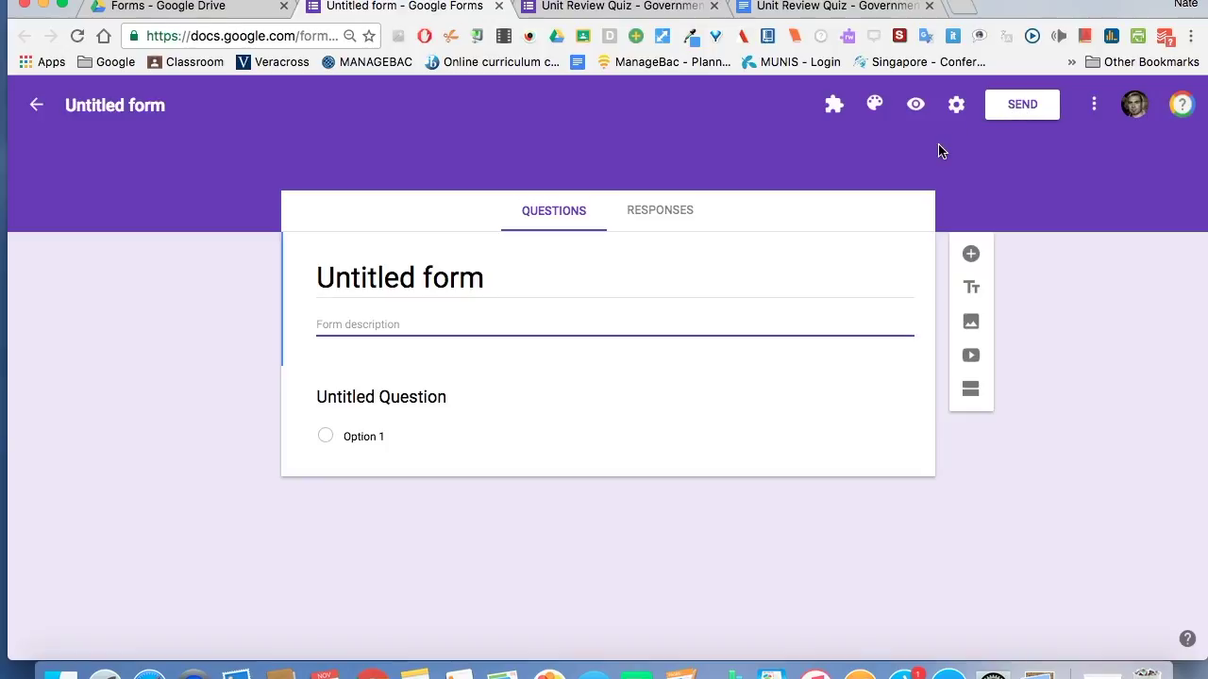
left_click(499, 8)
Return to the Unit Review Quiz form and select its title and instructions text.
left_click(411, 8)
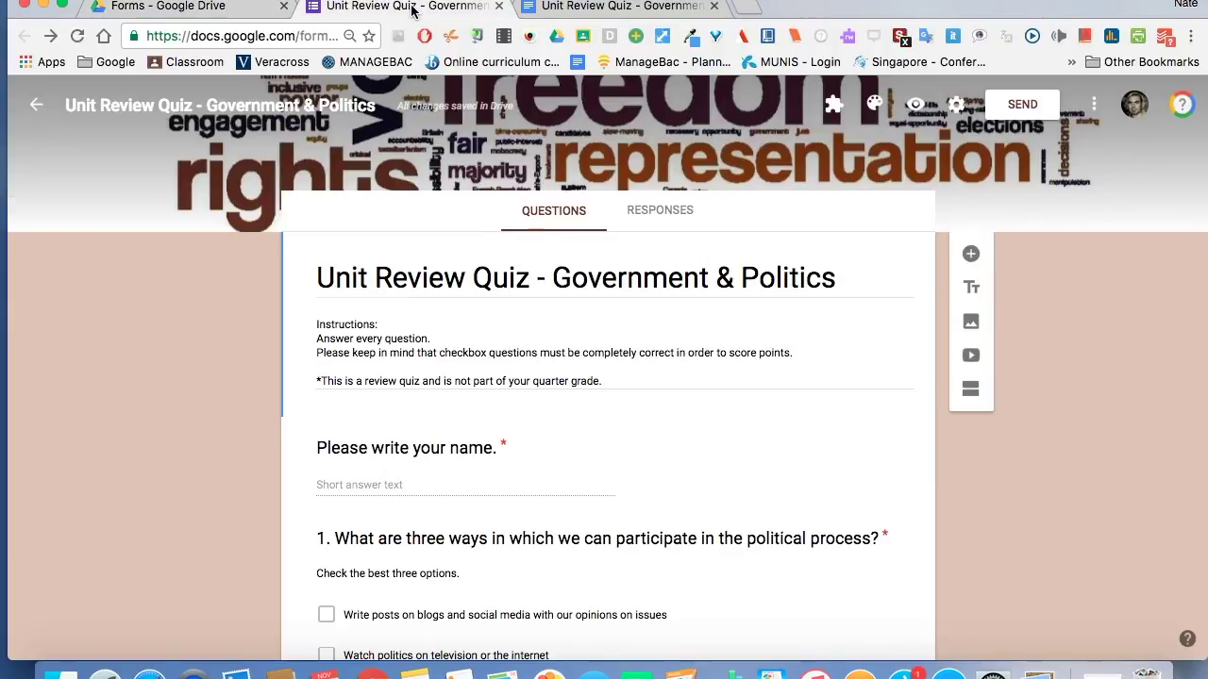
scroll(174, 437, "down", 2)
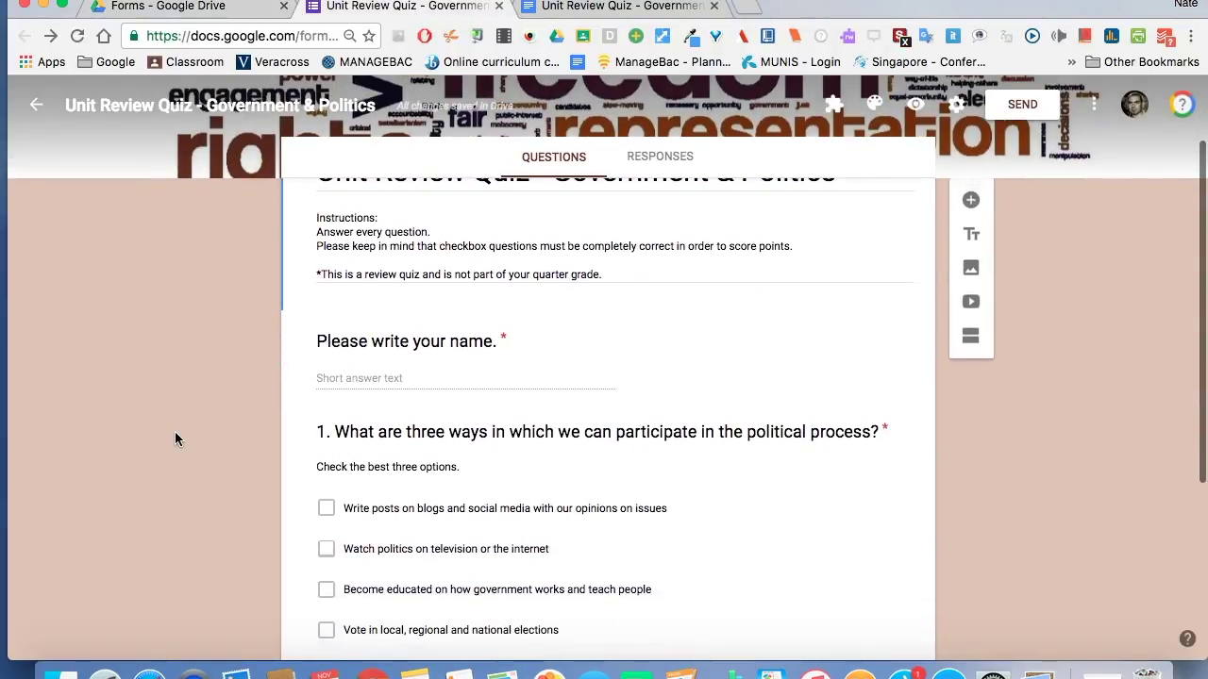
scroll(174, 431, "up", 2)
left_click(382, 275)
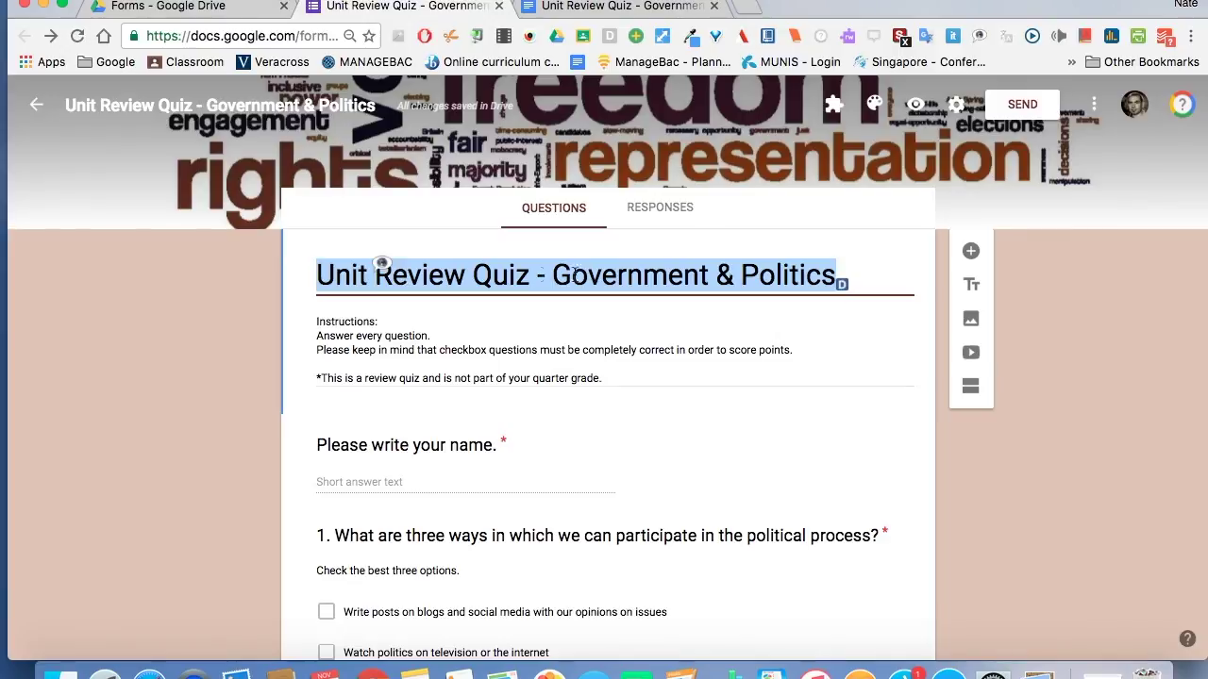
left_click(368, 336)
key("super+a")
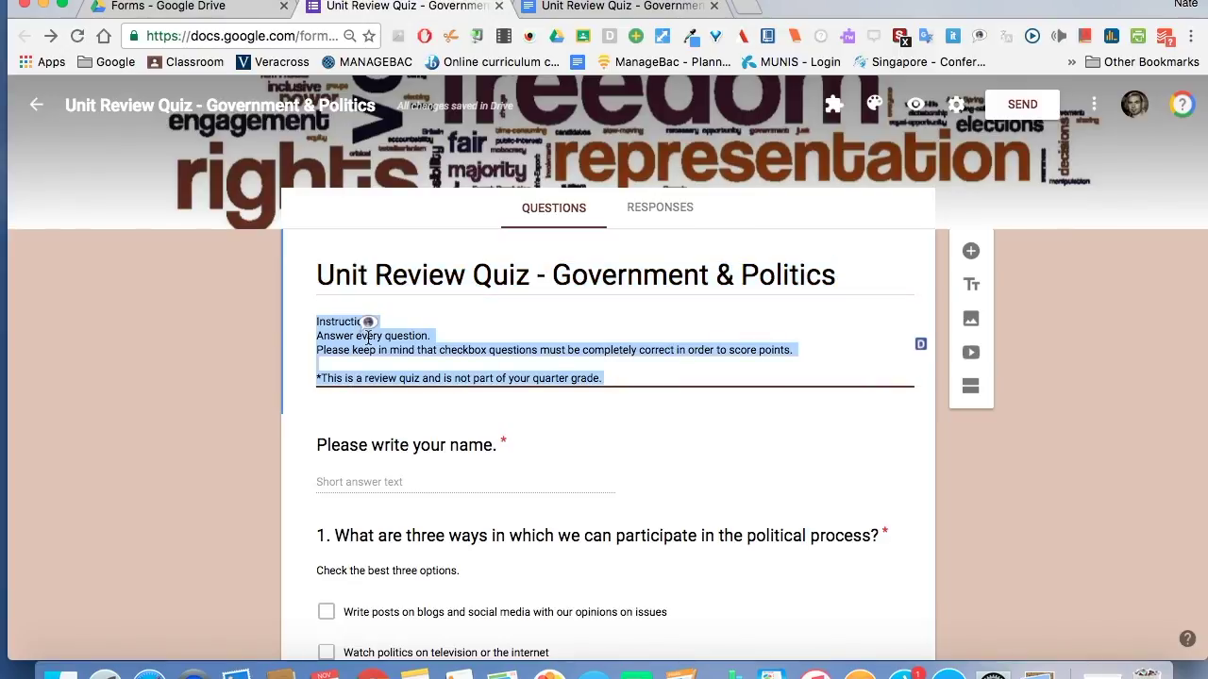
left_click(348, 365)
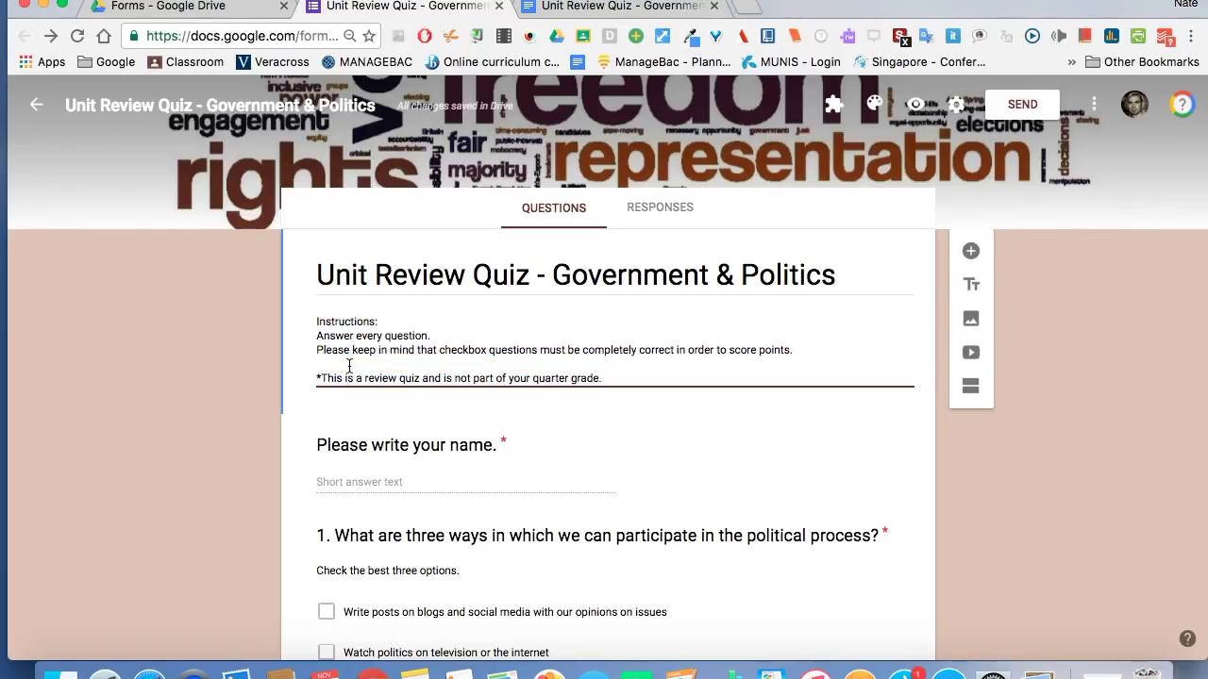
Scroll down and open question 2, the required dropdown, for editing.
scroll(215, 370, "down", 3)
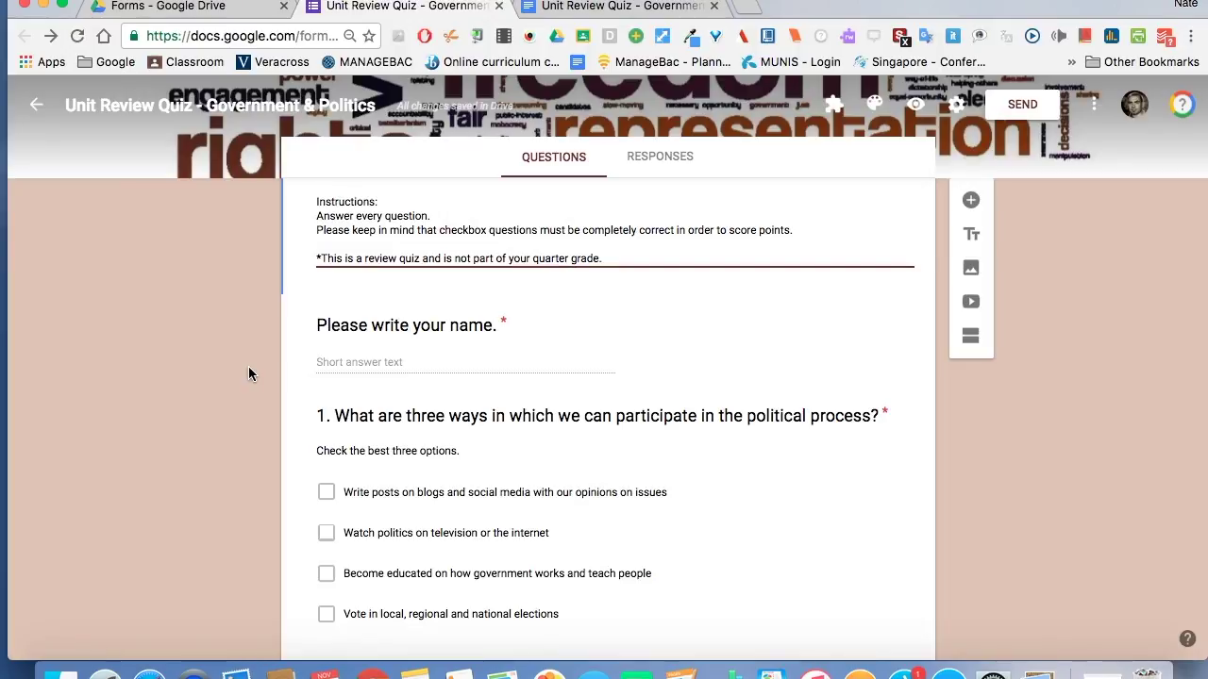
scroll(241, 375, "down", 4)
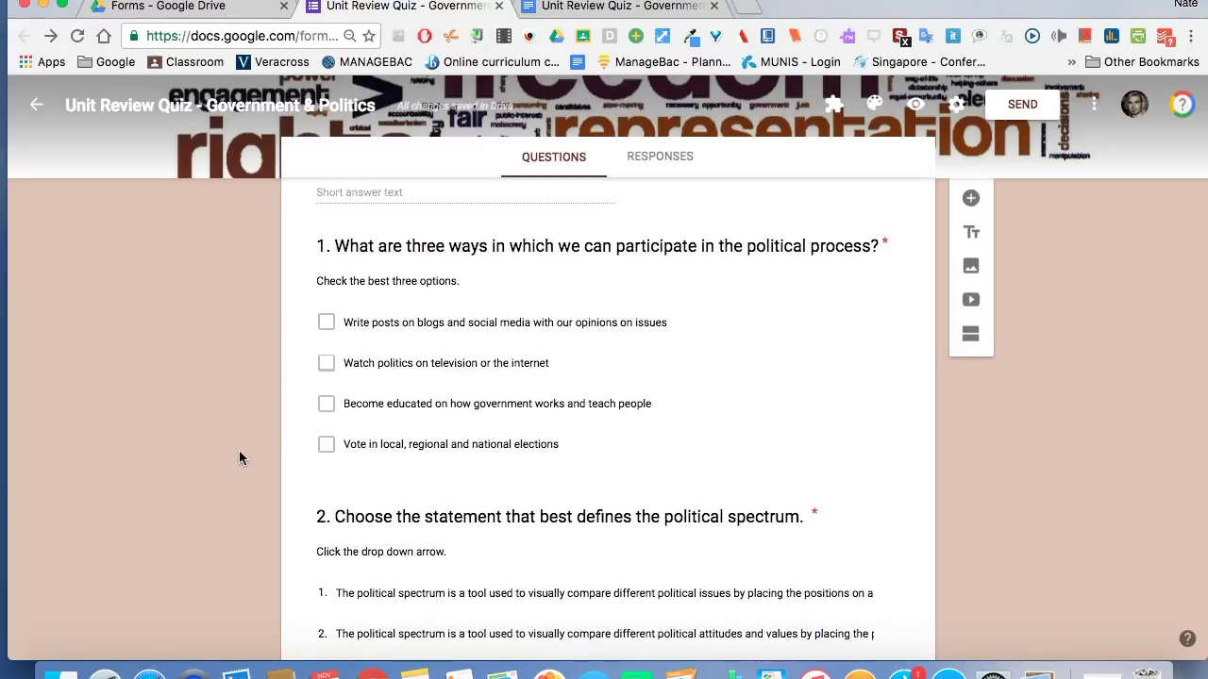
scroll(239, 450, "down", 2)
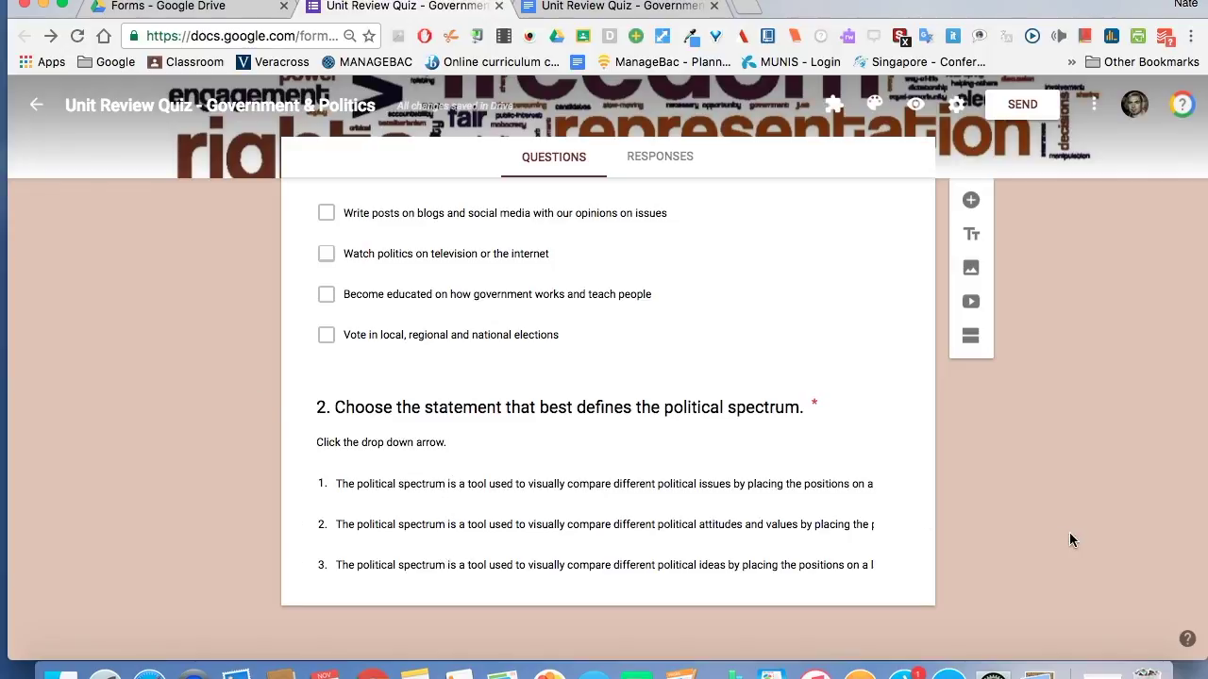
scroll(959, 520, "up", 3)
scroll(959, 521, "down", 2)
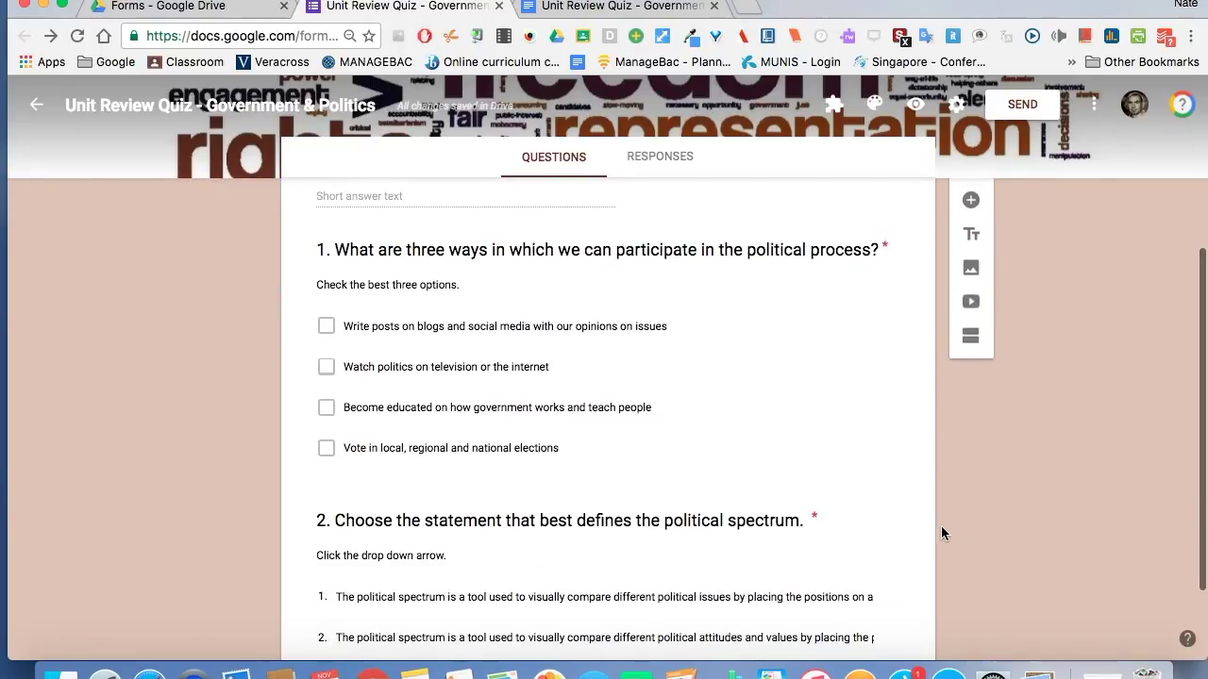
left_click(924, 541)
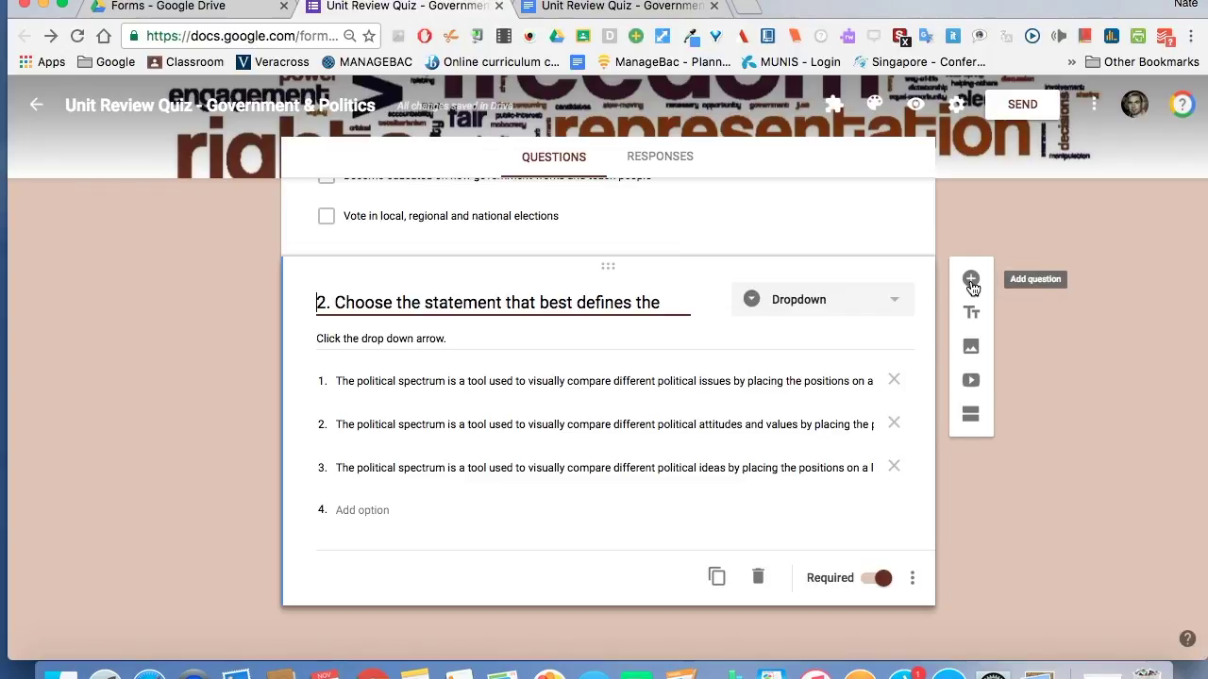
Add question 3 after question 2, pasting its title text from the quiz document.
left_click(971, 281)
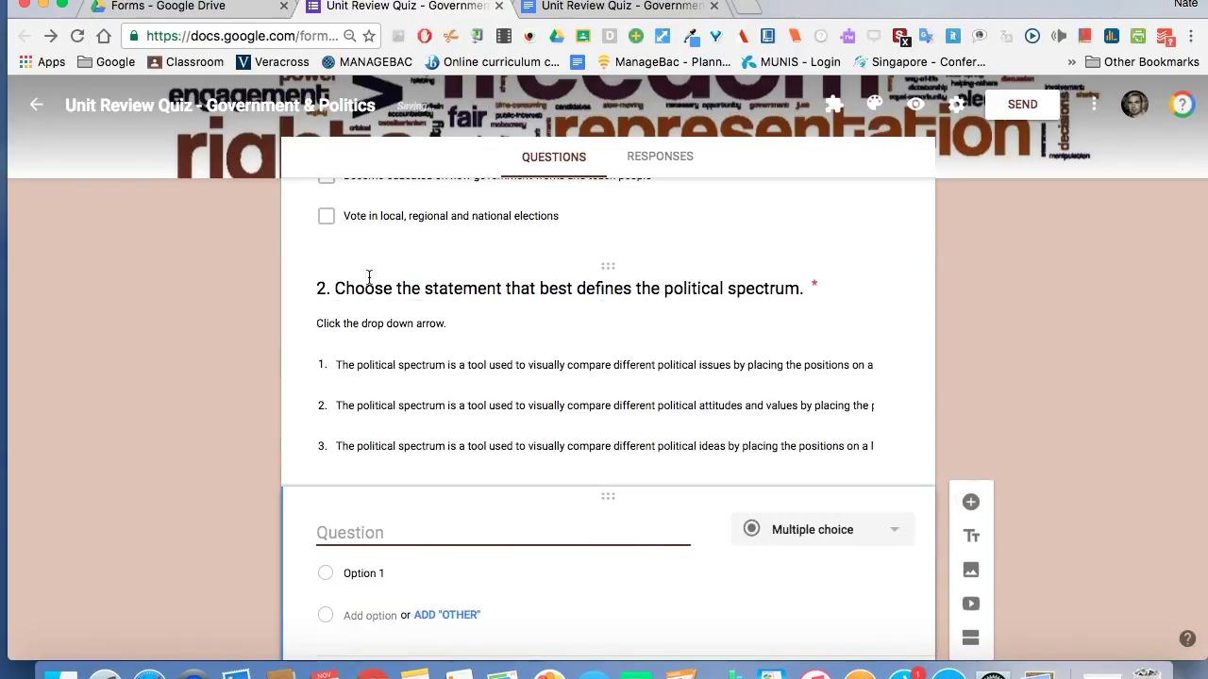
left_click(542, 7)
scroll(485, 481, "down", 20)
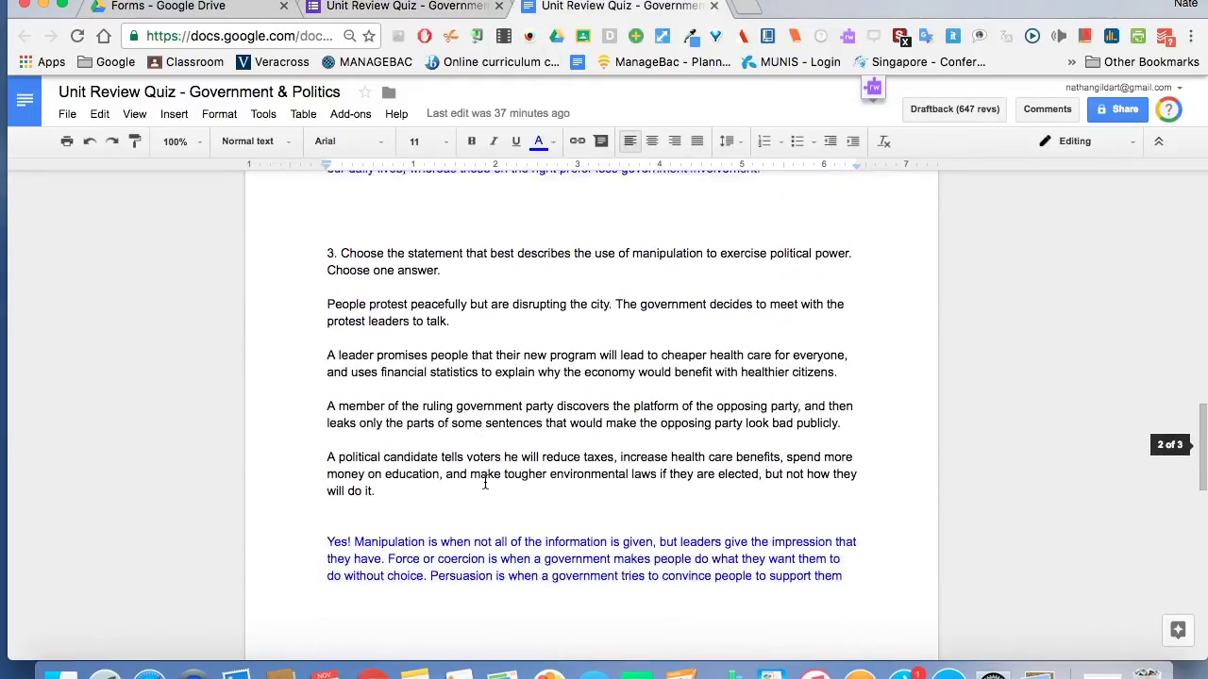
left_click_drag(326, 229, 859, 229)
key("super+c")
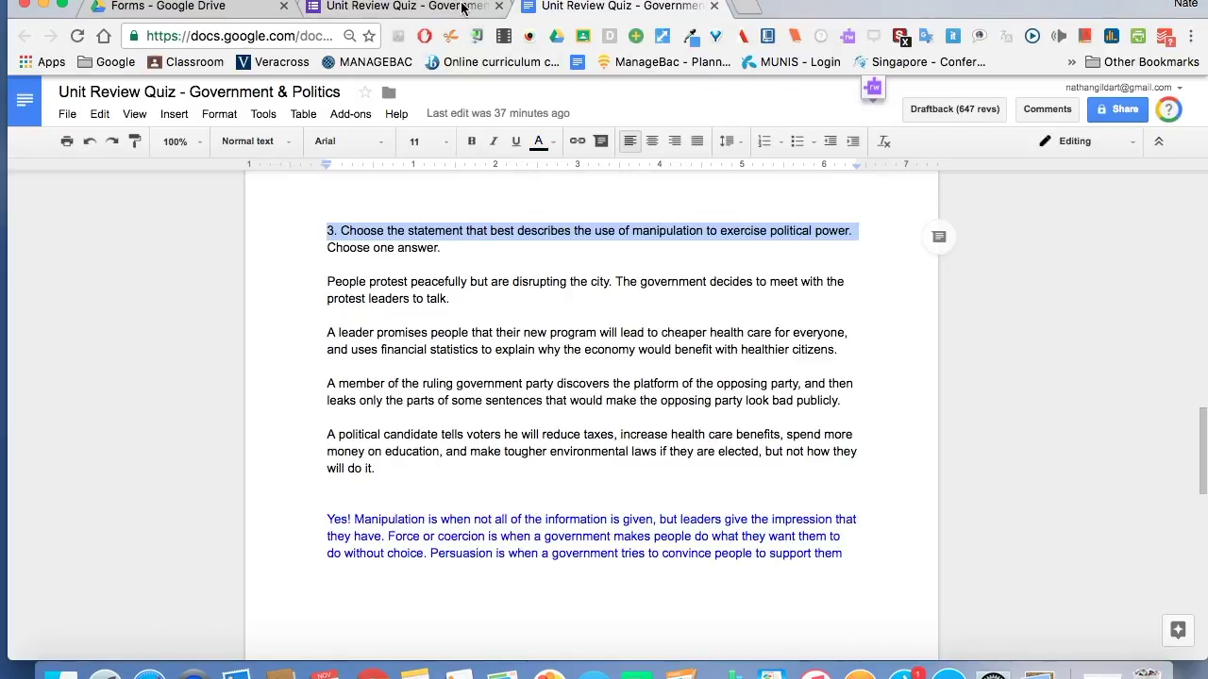
left_click(463, 8)
left_click(458, 538)
key("super+v")
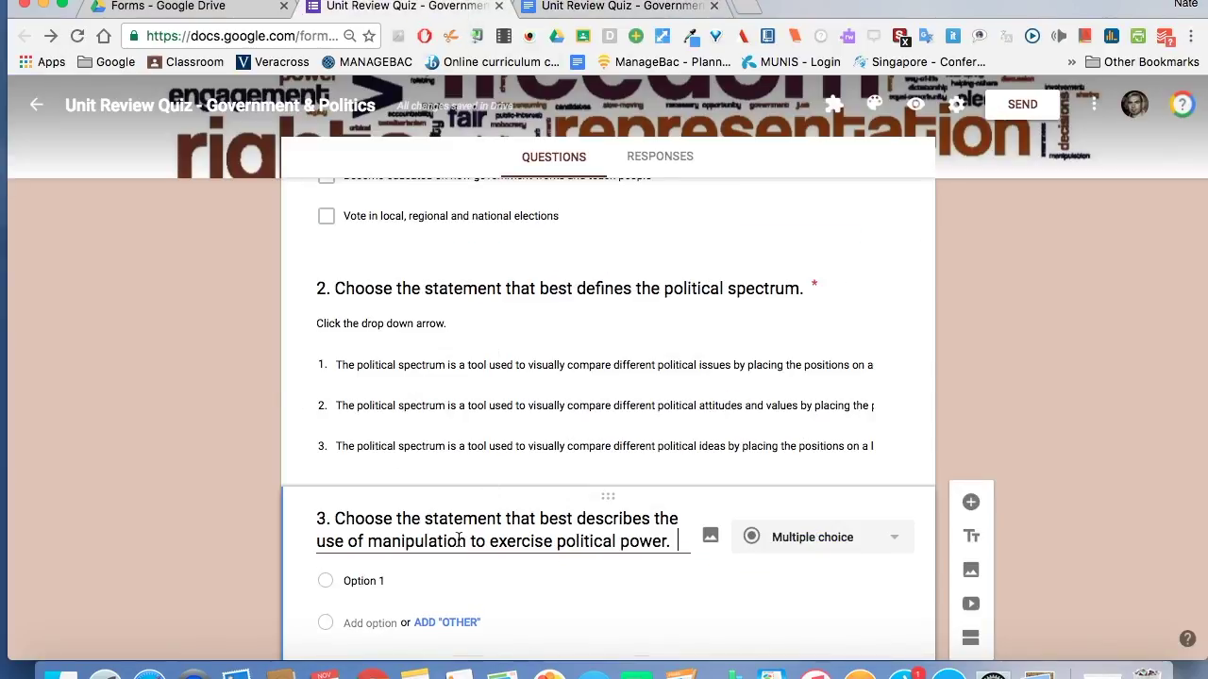
scroll(1094, 472, "down", 2)
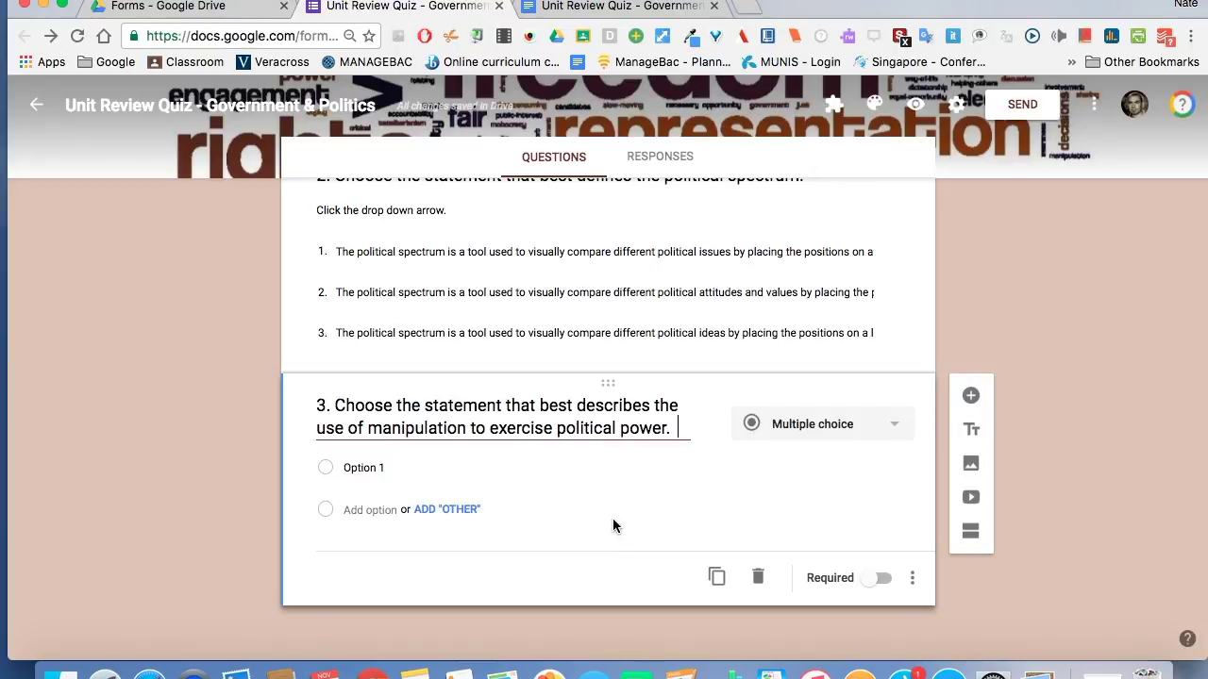
Give question 3 the description 'Choose one answer.' copied from the document.
left_click(913, 580)
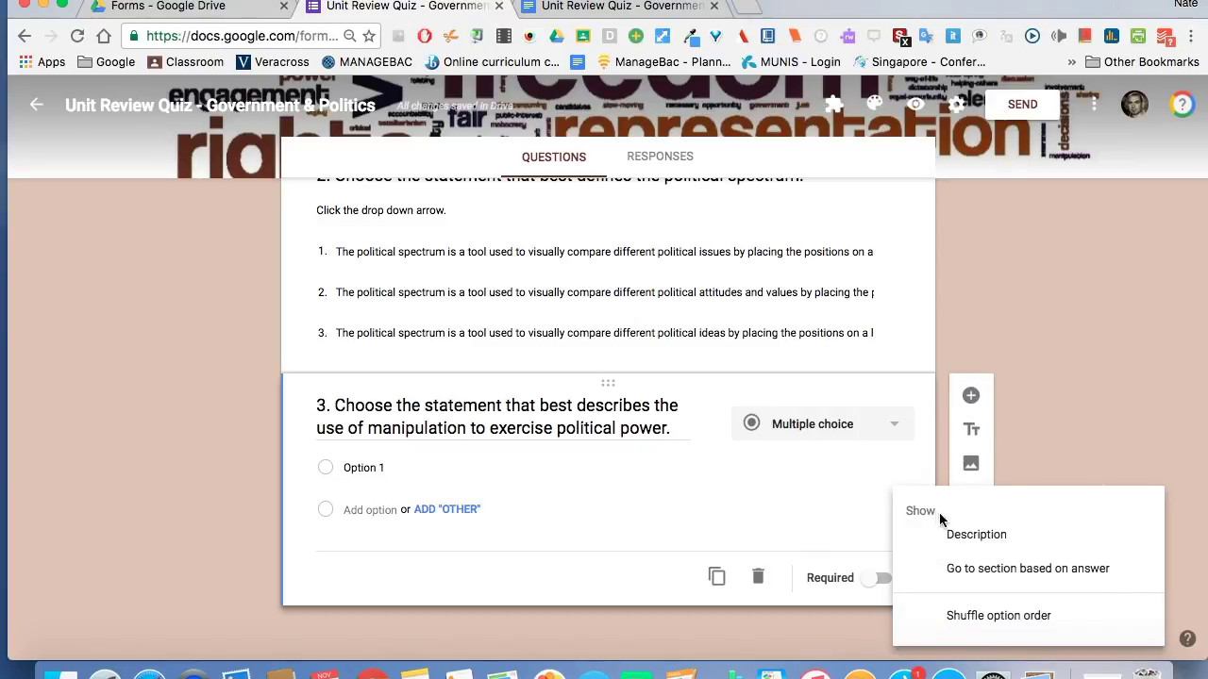
left_click(960, 534)
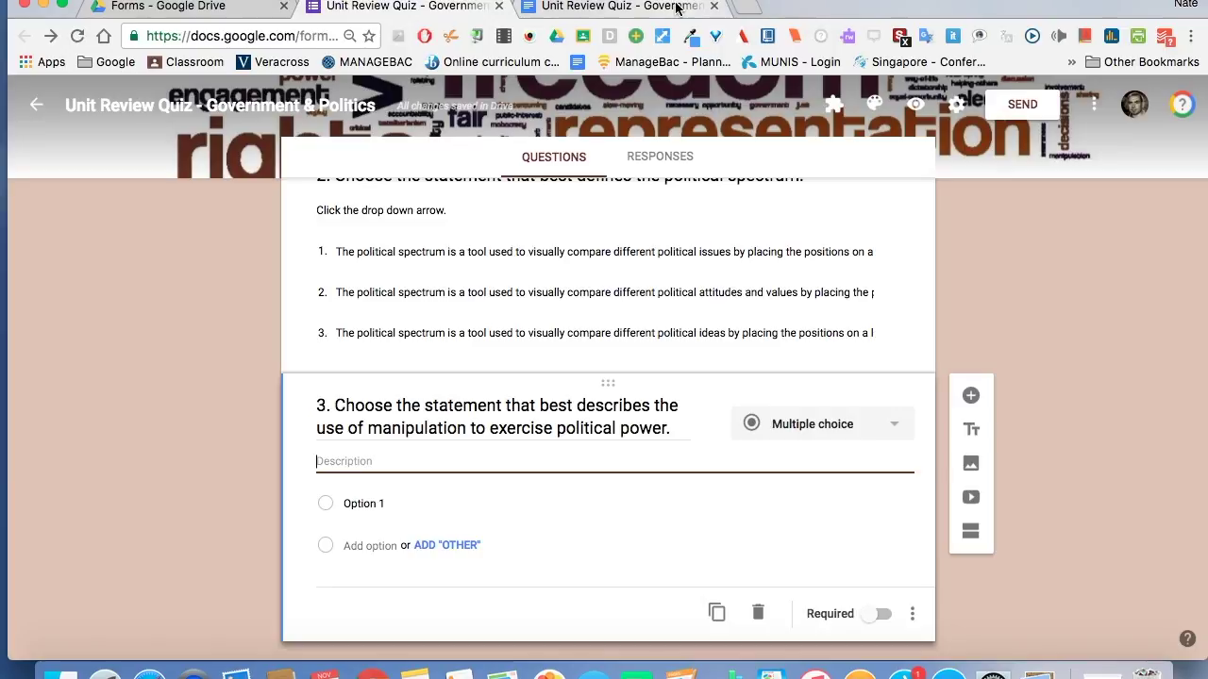
left_click(676, 7)
left_click_drag(443, 249, 323, 249)
key("super+c")
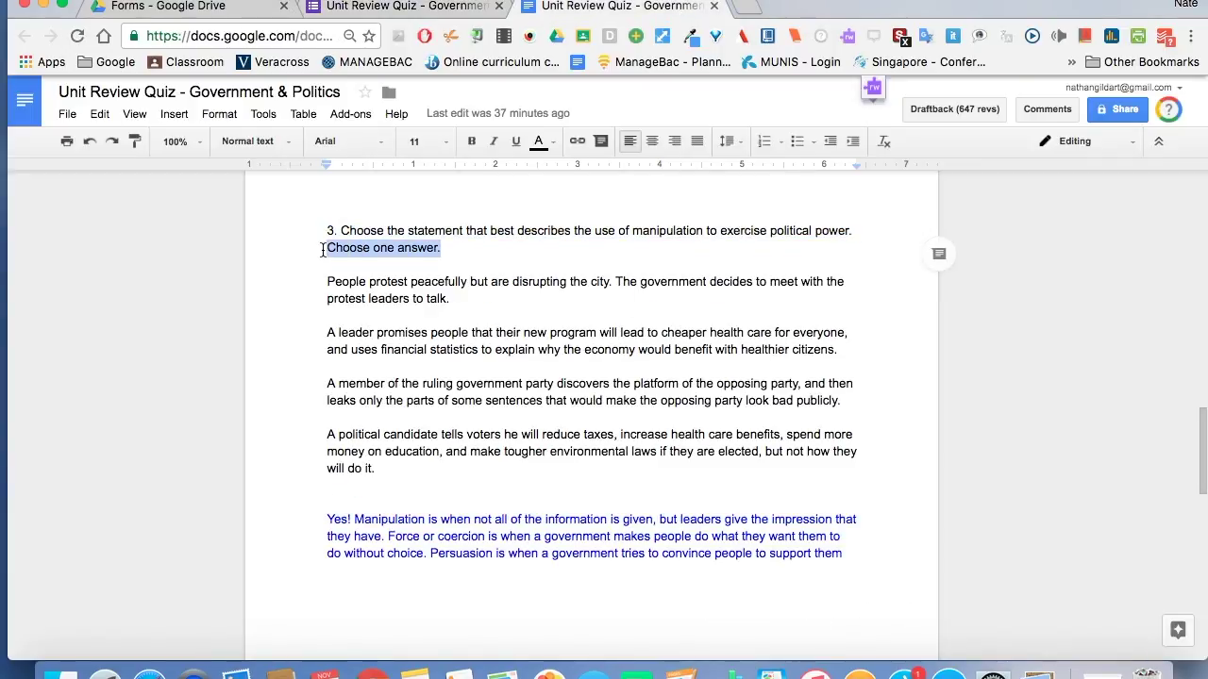
left_click(406, 8)
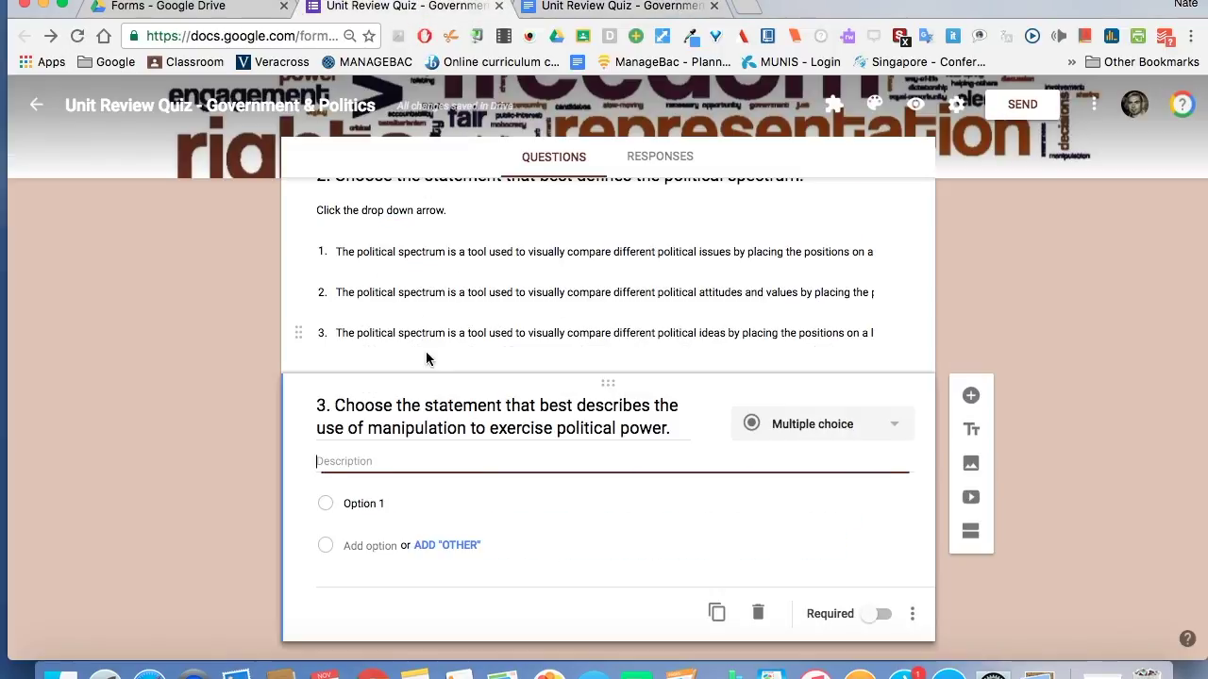
key("super+v")
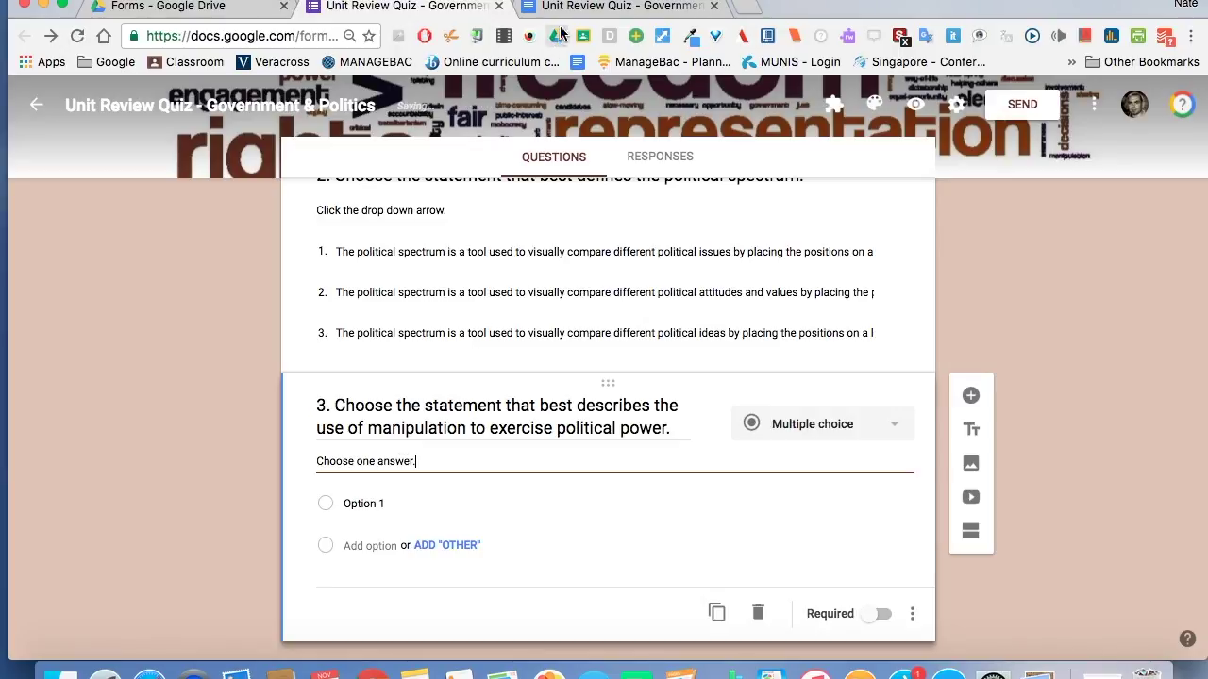
left_click(582, 12)
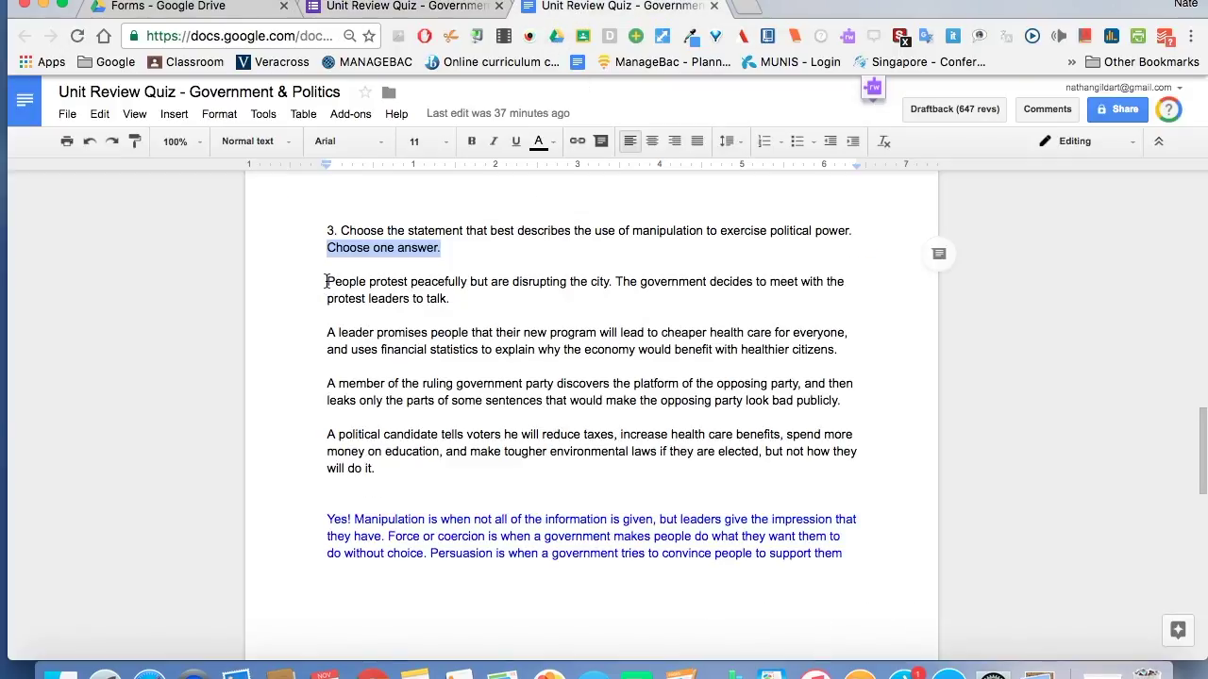
Paste question 3's four answer choices from the document over Option 1.
left_click(326, 281)
left_click_drag(326, 281, 394, 468)
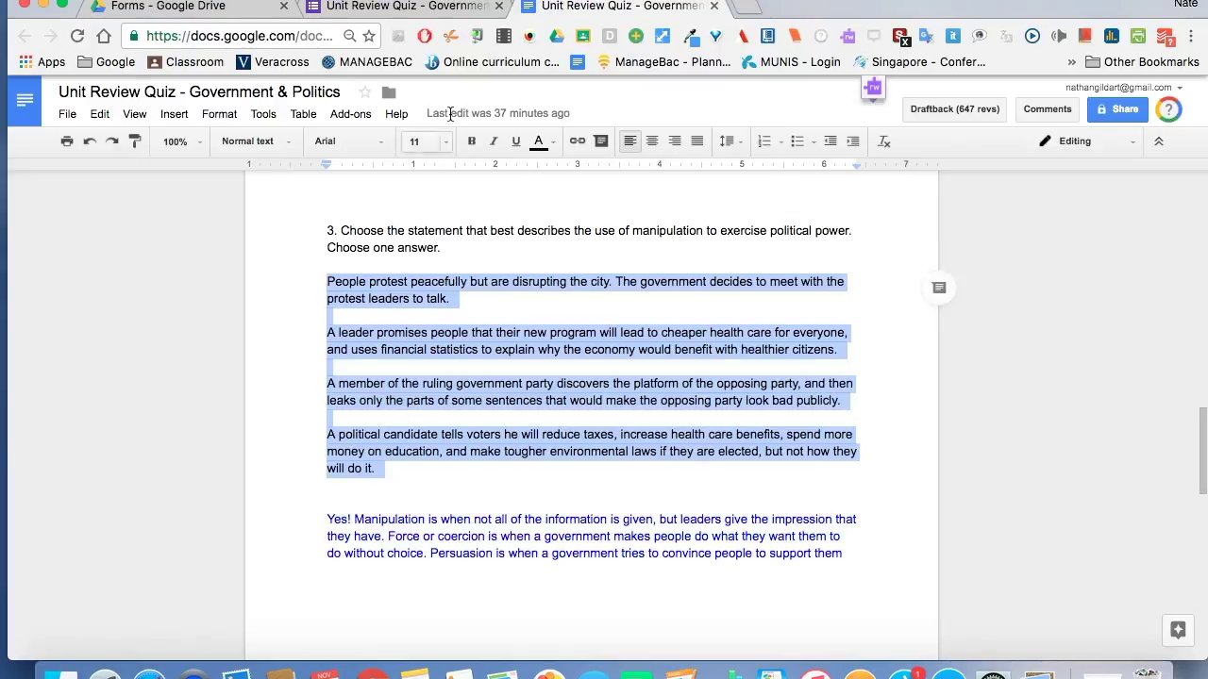
left_click(434, 8)
left_click(372, 497)
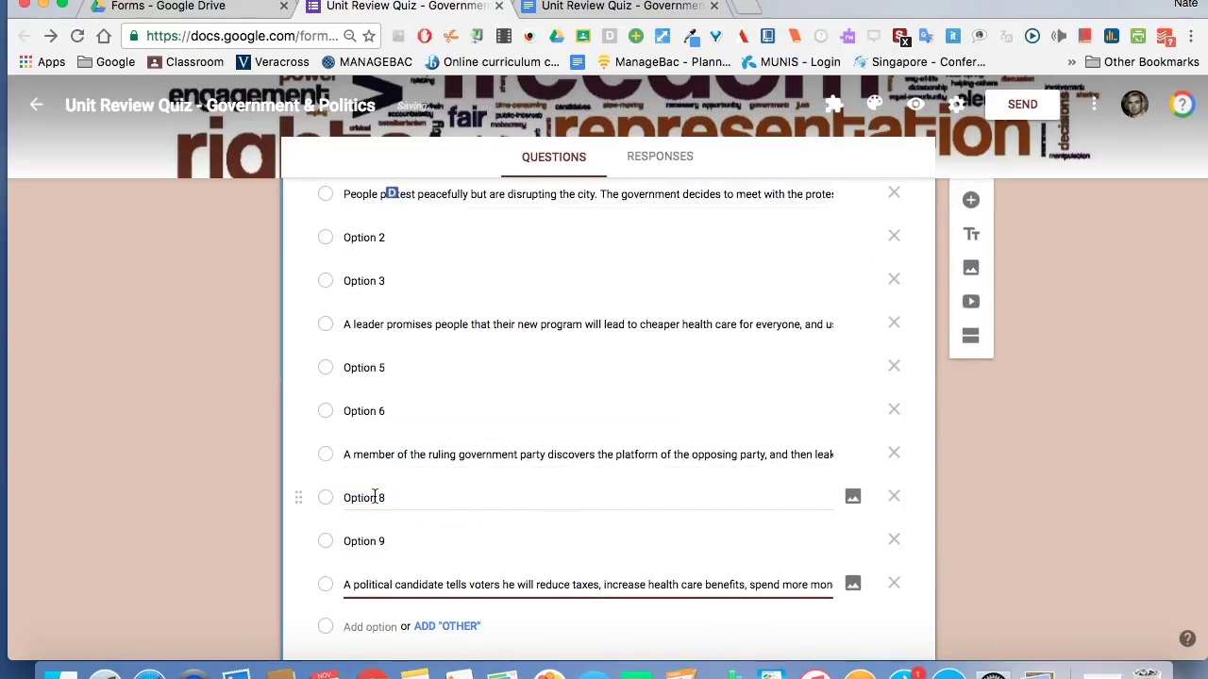
Delete the empty placeholder options 9, 8, 6, 5, 3 and 2 from question 3.
left_click(895, 540)
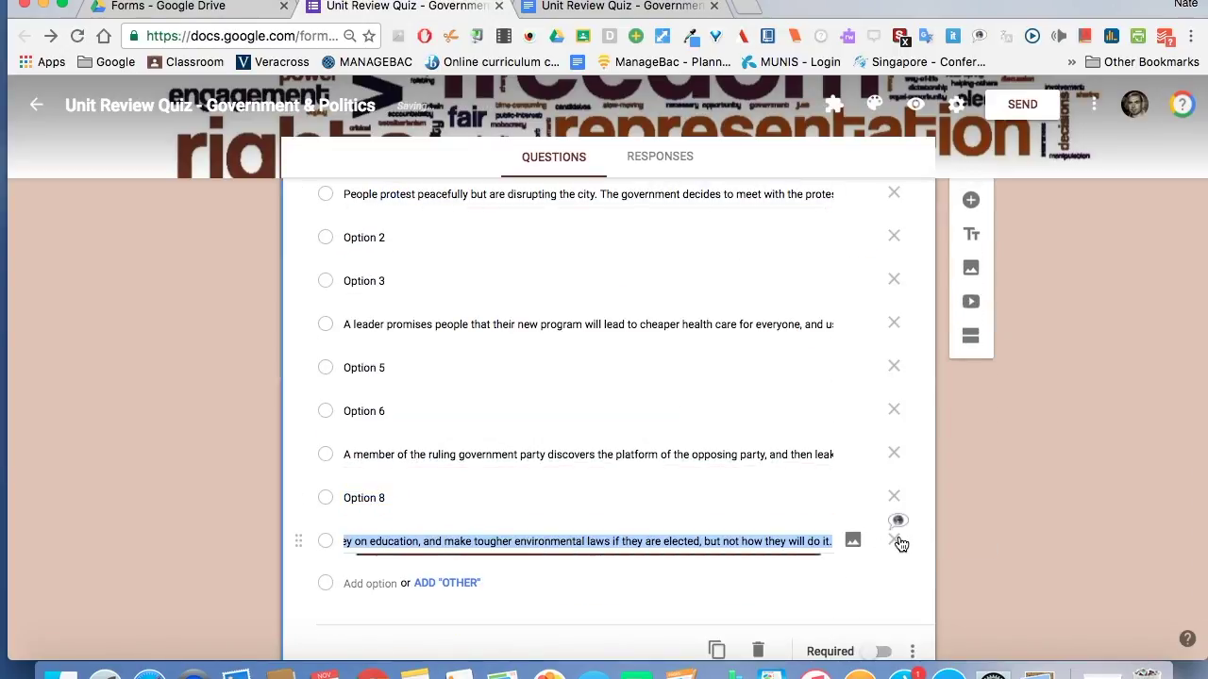
left_click(896, 497)
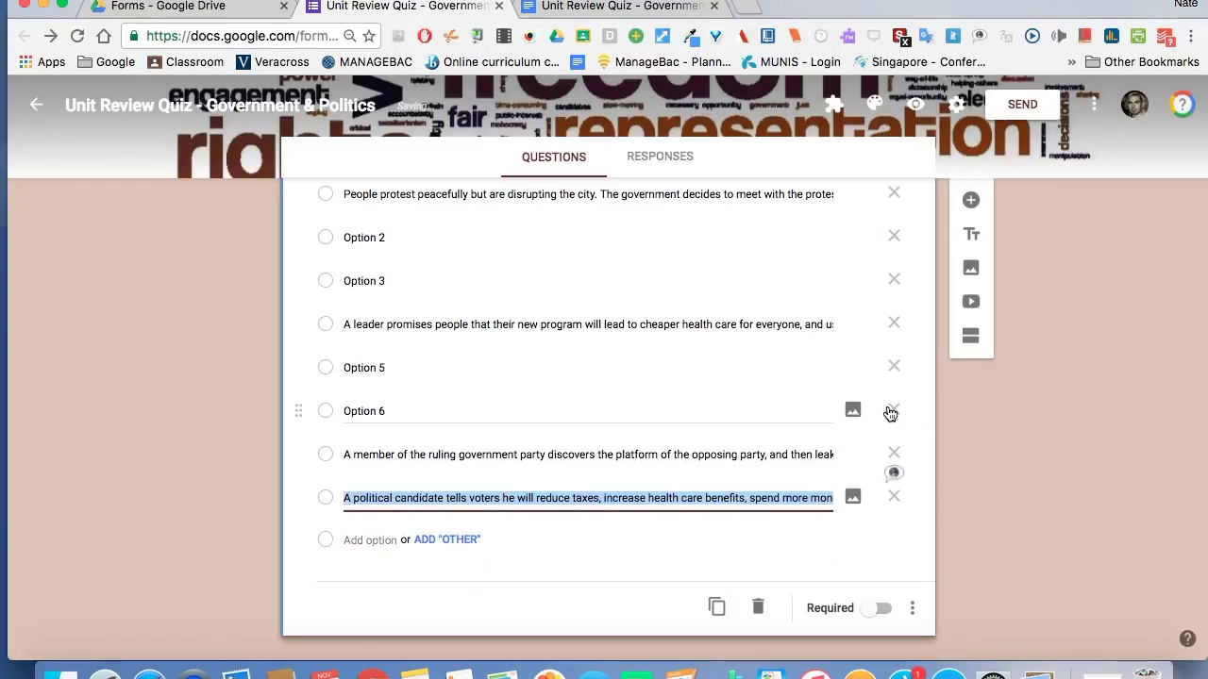
left_click(894, 410)
left_click(894, 382)
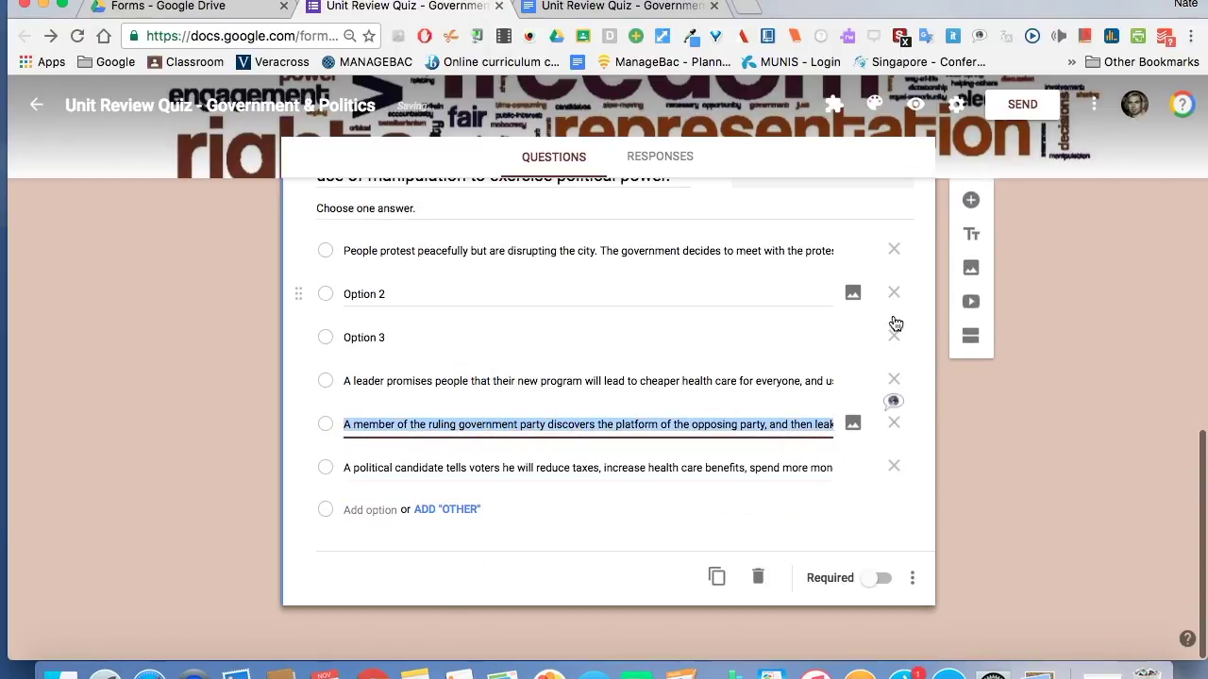
left_click(893, 338)
left_click(893, 336)
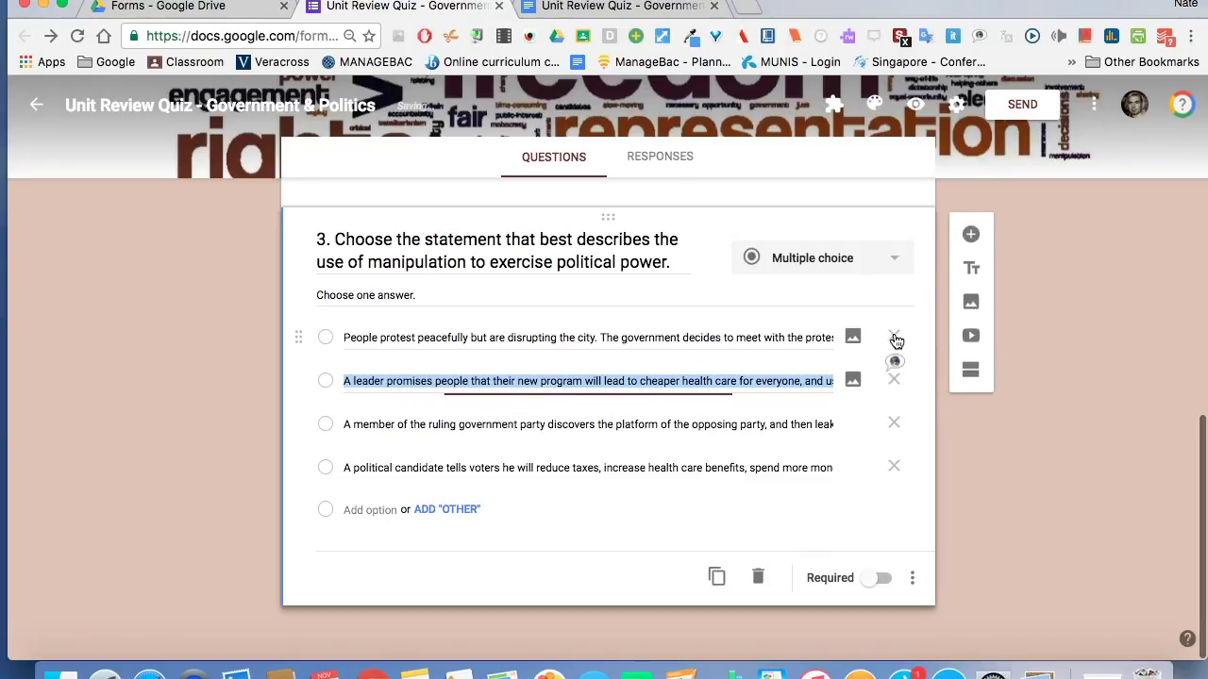
left_click(259, 348)
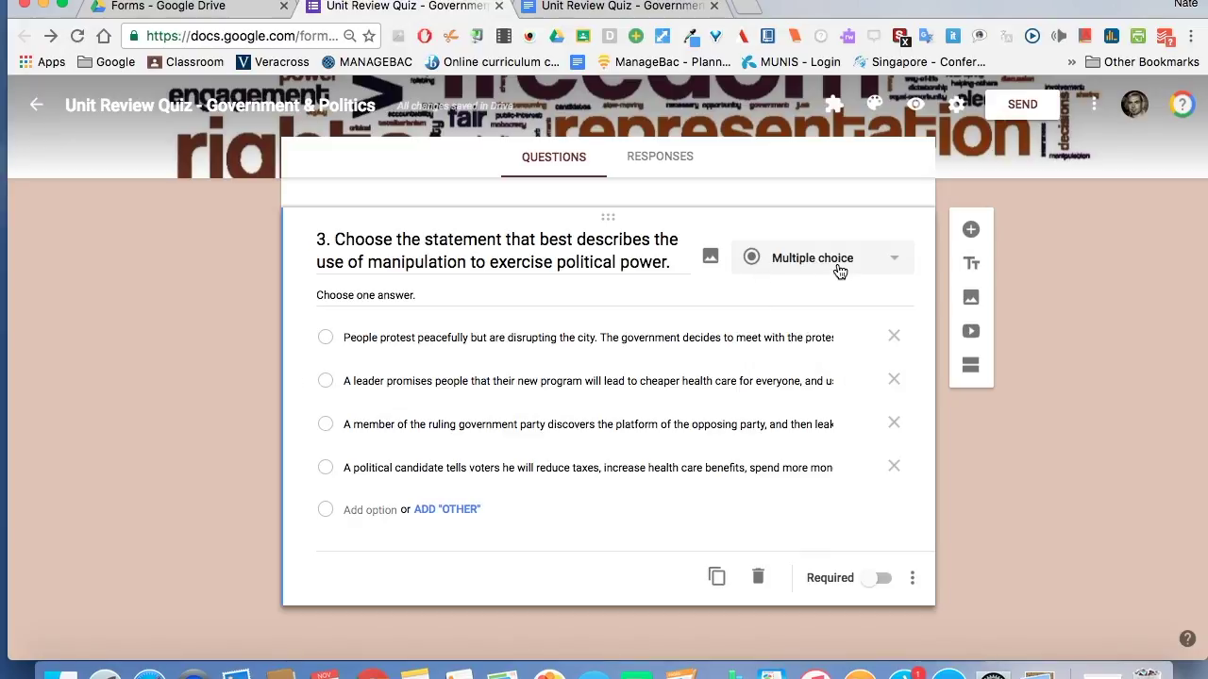
scroll(788, 416, "up", 5)
Switch on the Required toggle for question 3.
left_click(788, 401)
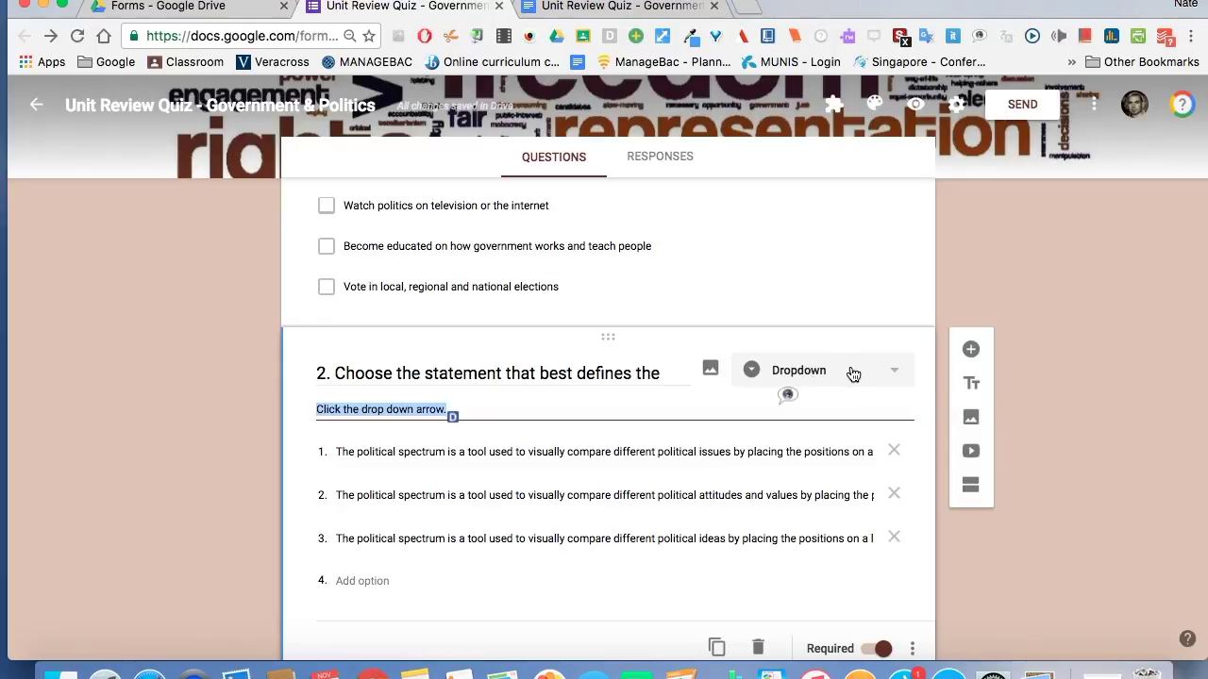
scroll(781, 442, "up", 4)
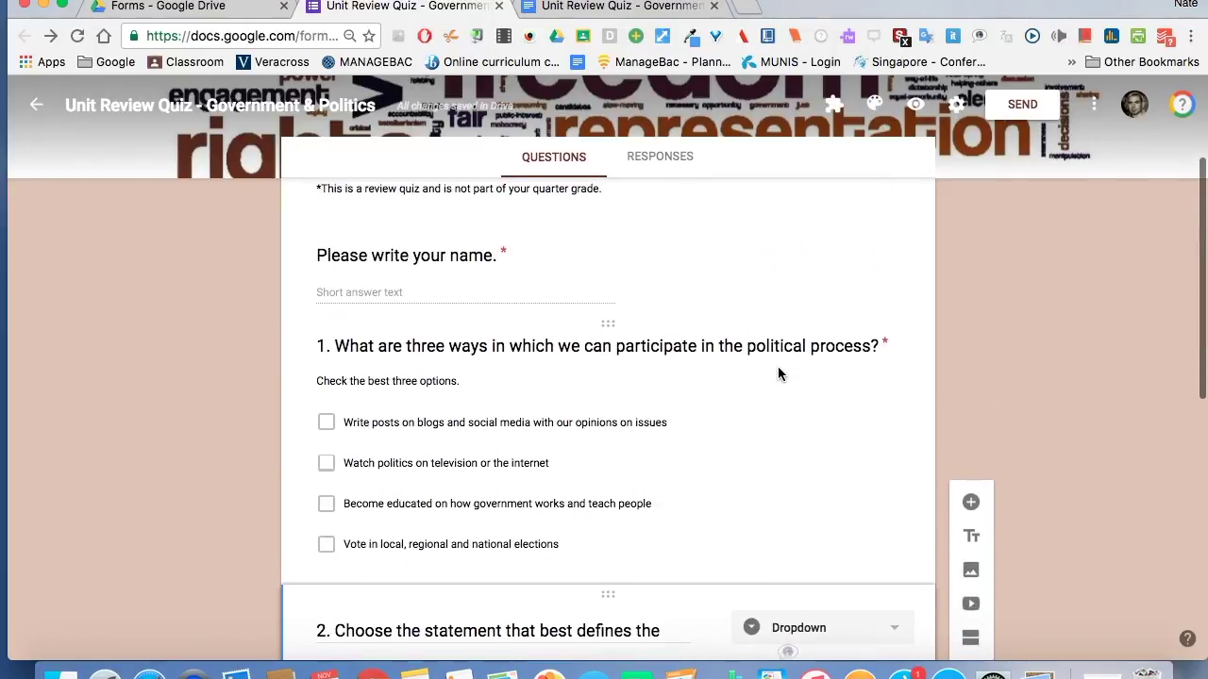
left_click(780, 365)
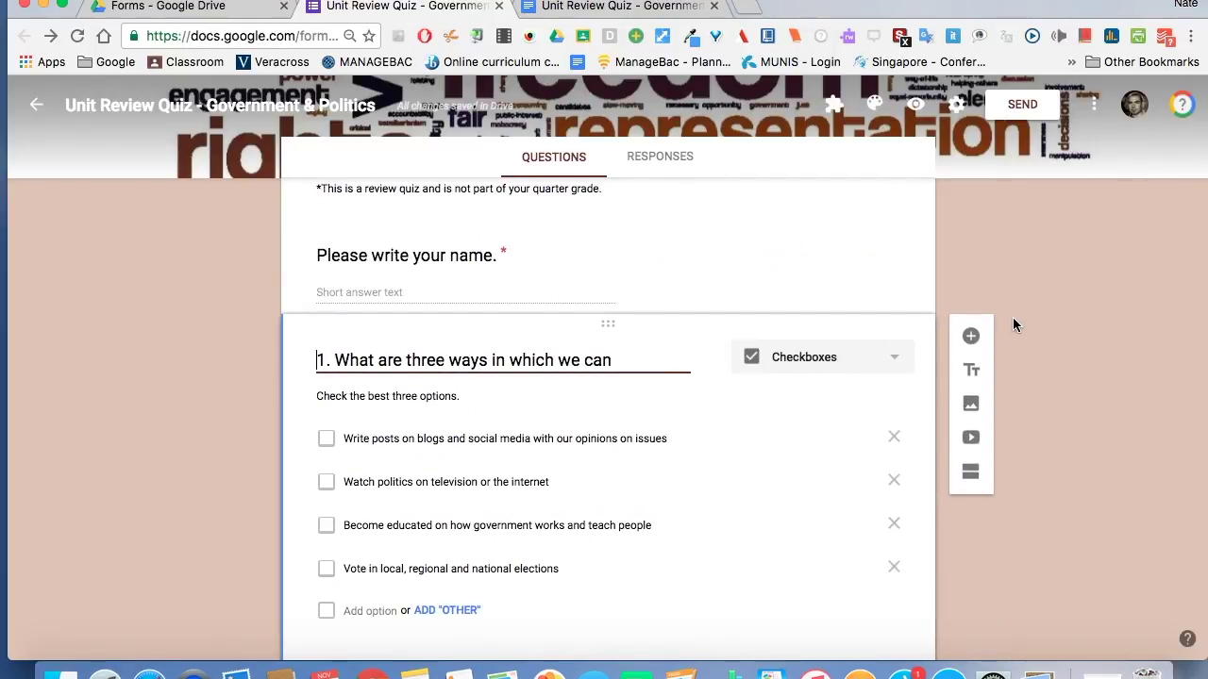
scroll(1044, 318, "down", 6)
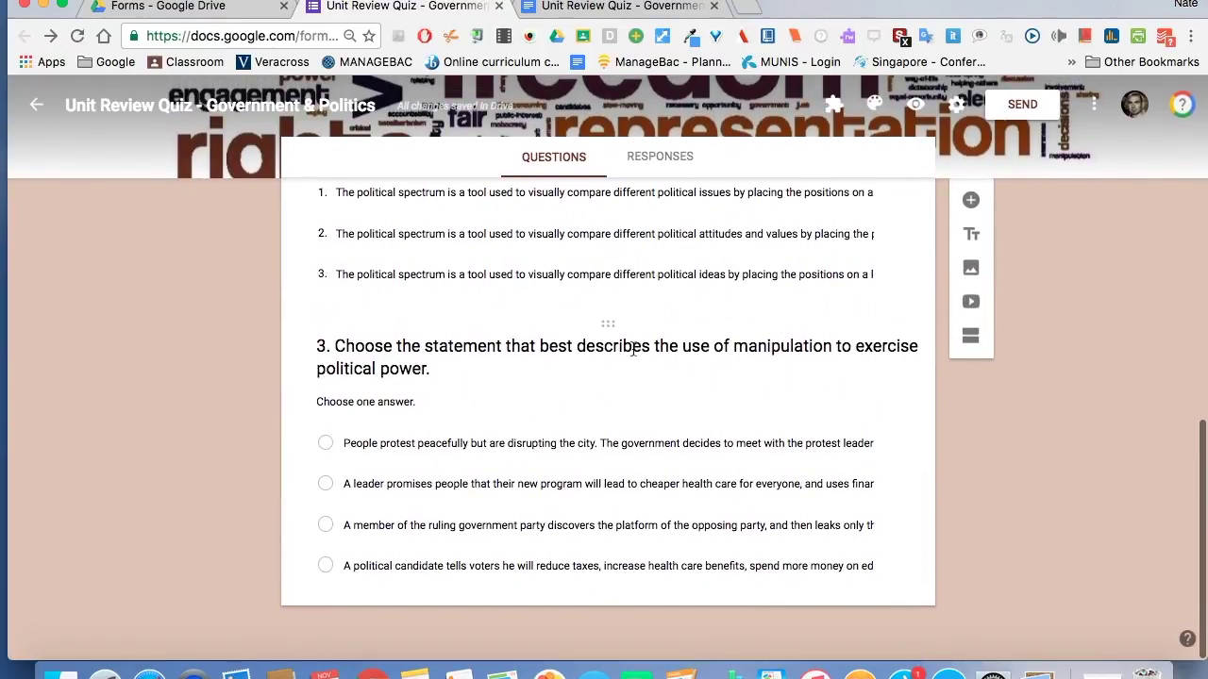
left_click(637, 402)
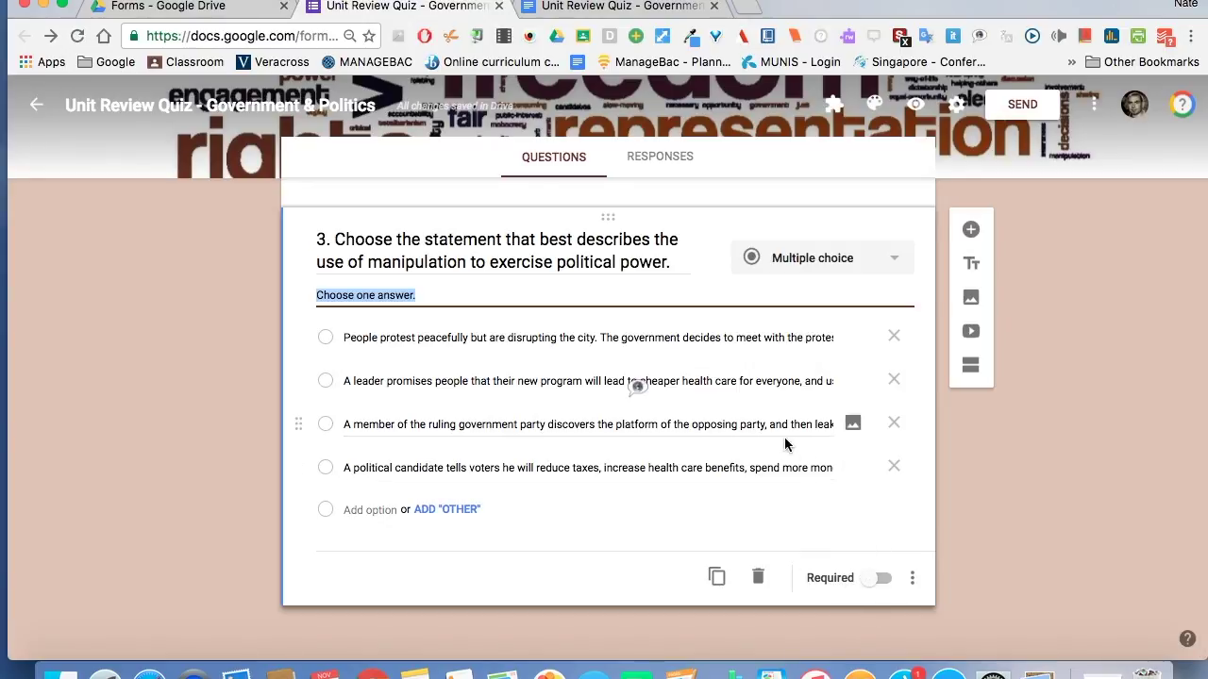
left_click(882, 578)
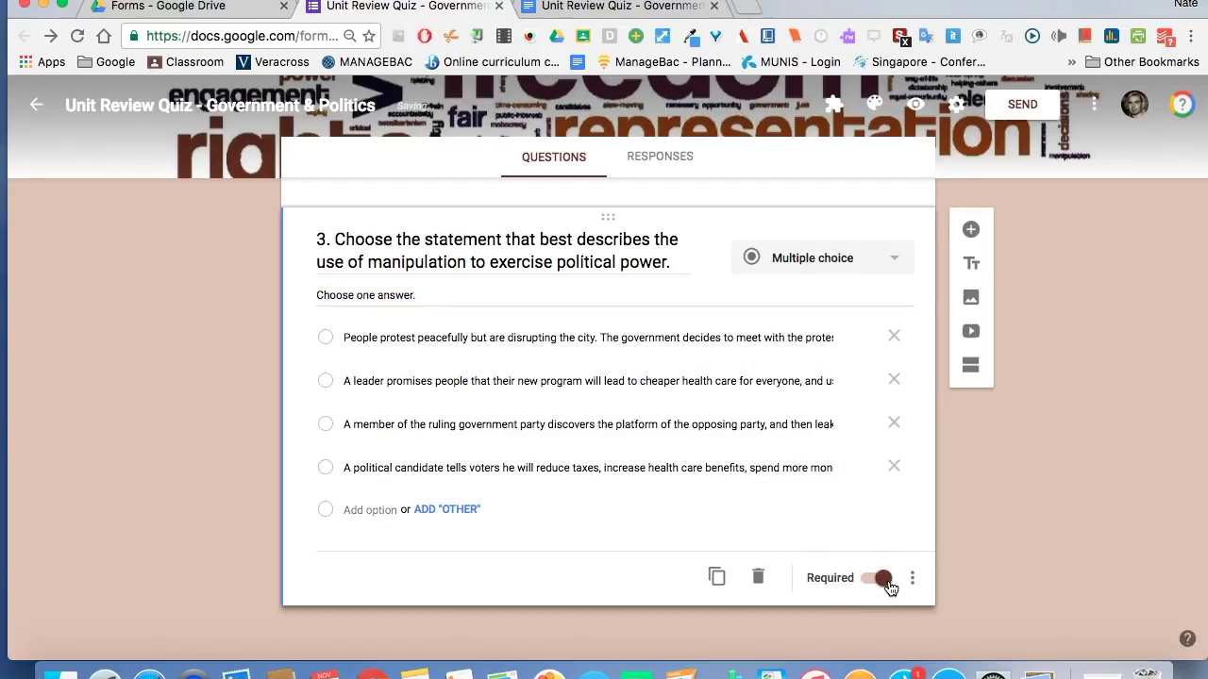
Scroll back up past questions 2 and 1 to the name question at the top.
scroll(835, 505, "up", 5)
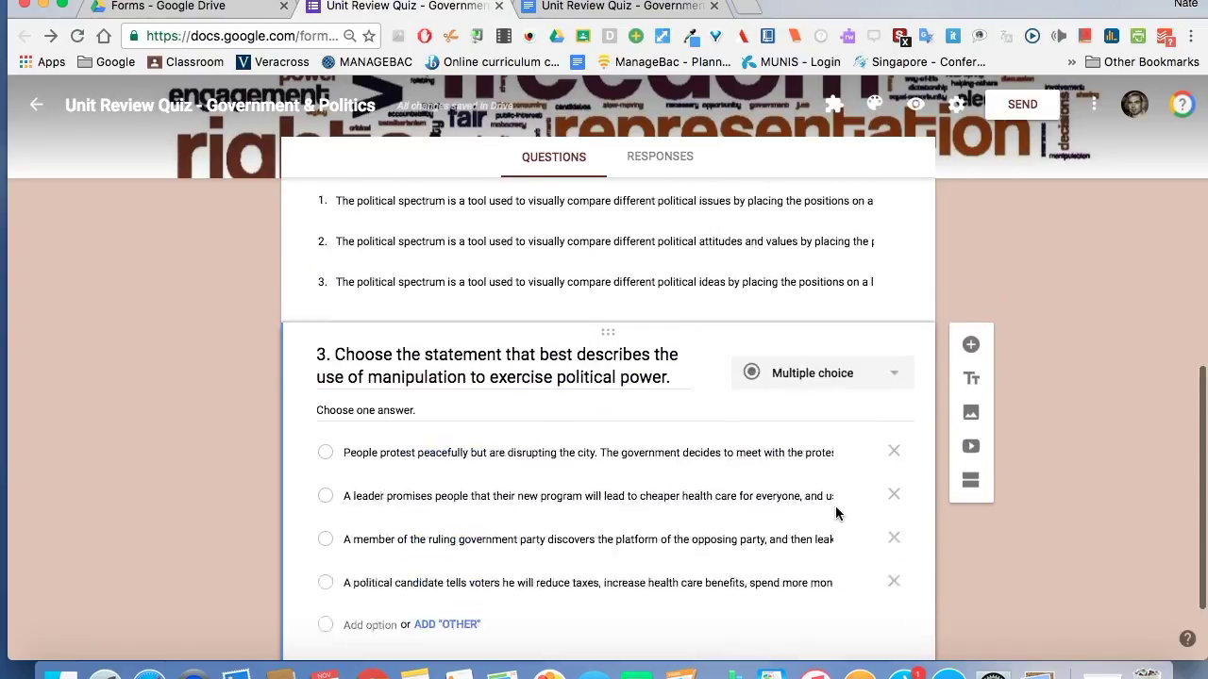
left_click(807, 376)
scroll(806, 369, "up", 5)
left_click(807, 371)
scroll(806, 369, "up", 3)
left_click(806, 351)
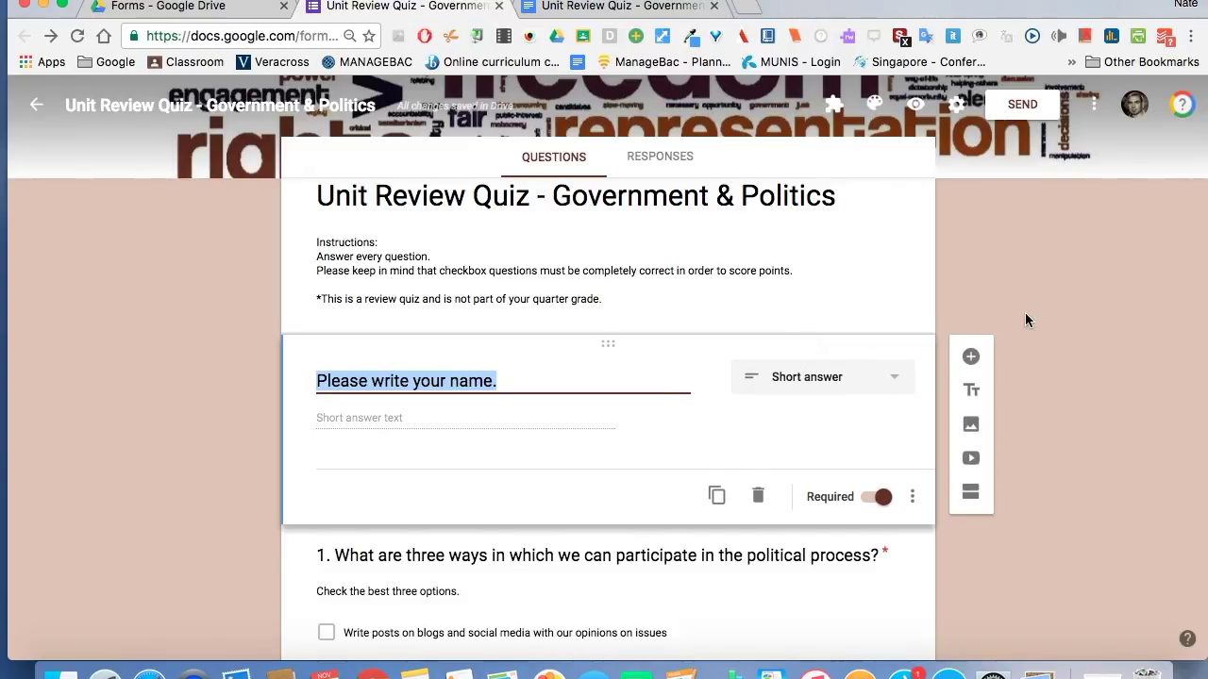
scroll(1026, 320, "up", 2)
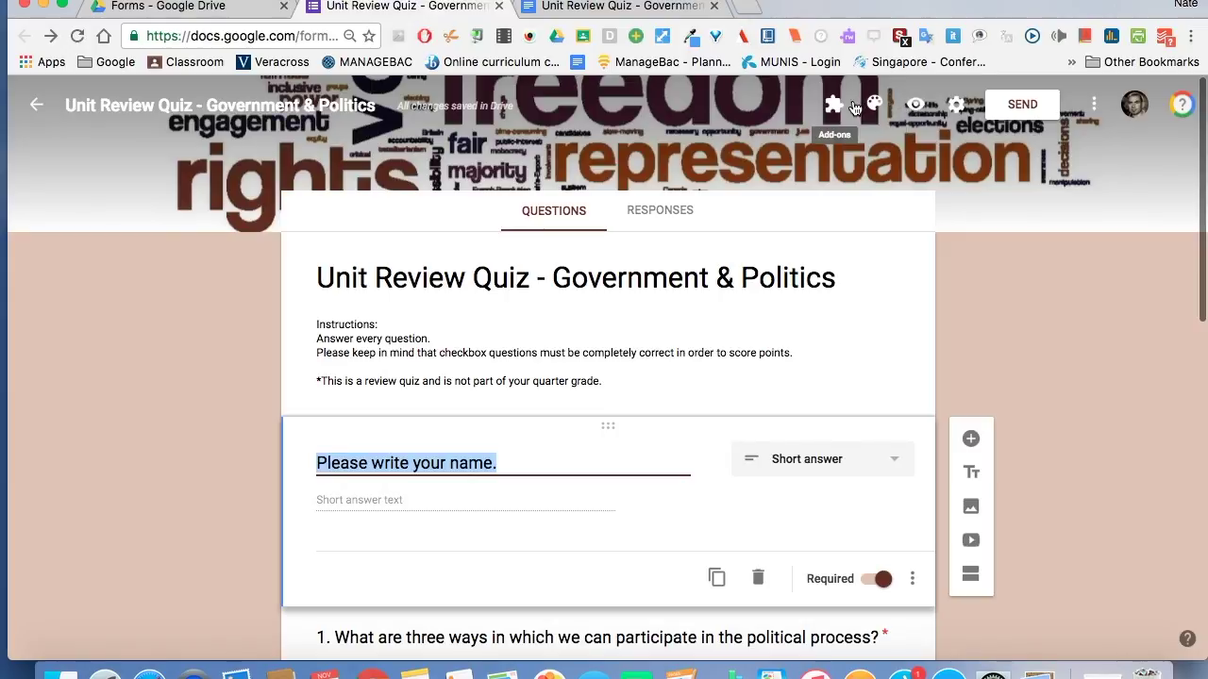
In General settings, turn on 'Collect email address' and 'Limit to 1 response'.
left_click(957, 108)
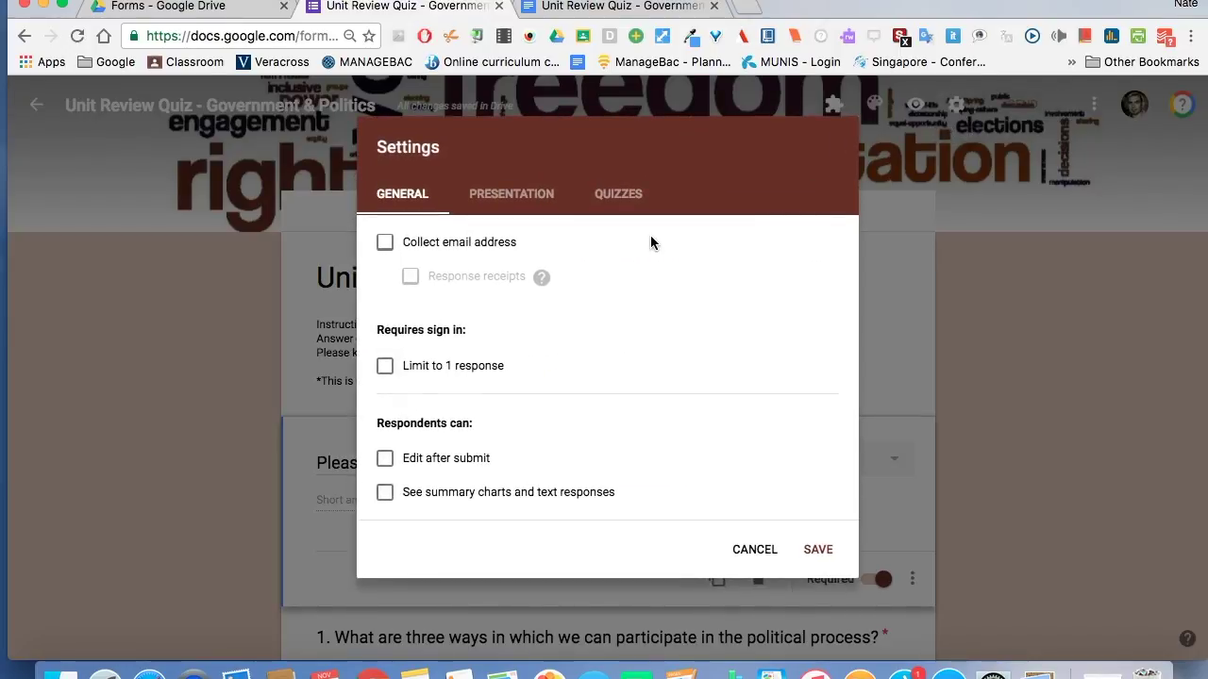
left_click(385, 244)
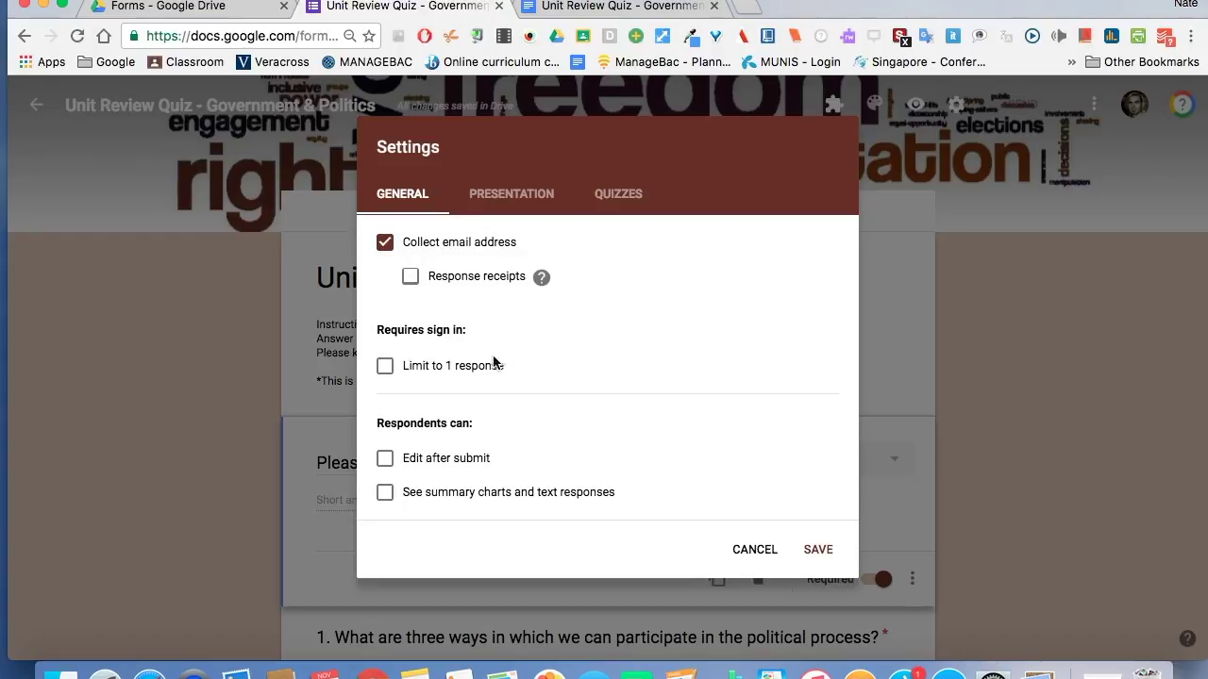
left_click(386, 368)
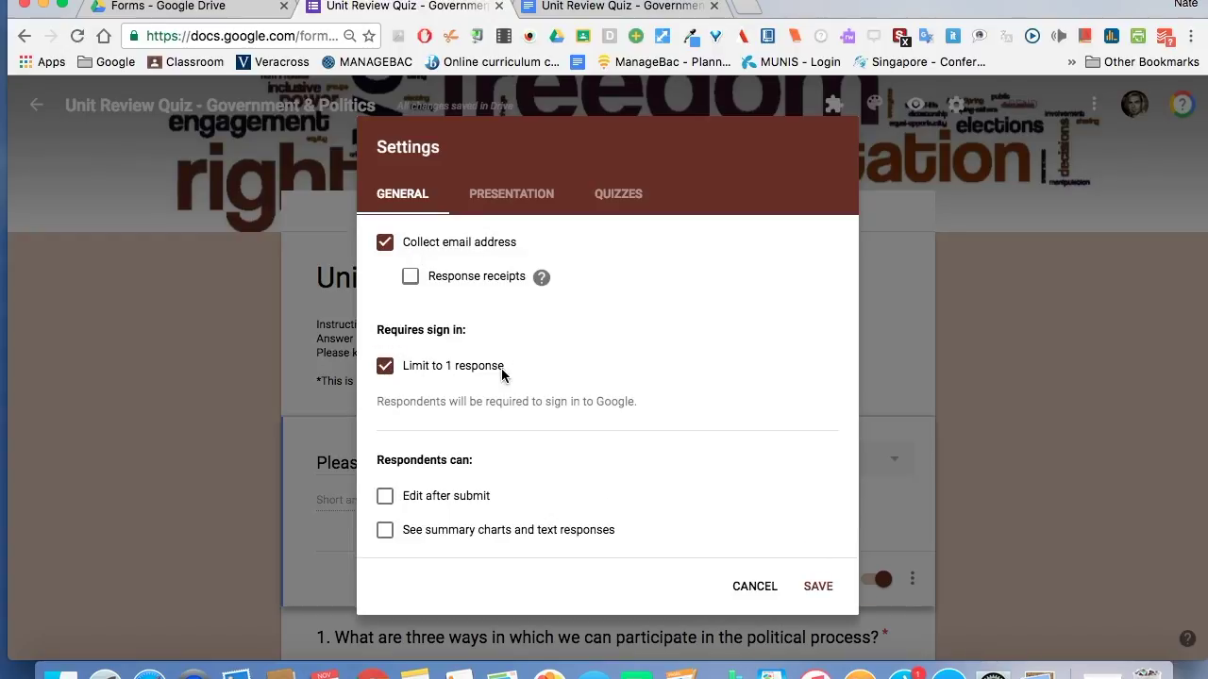
left_click(395, 368)
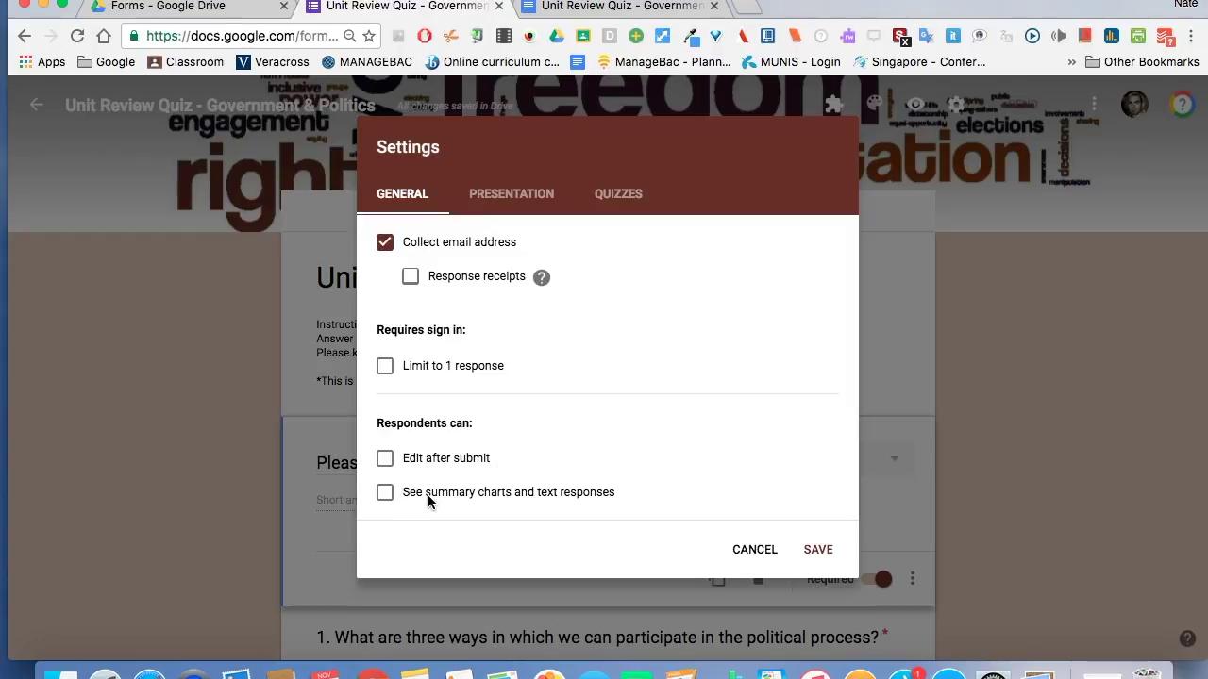
left_click(384, 368)
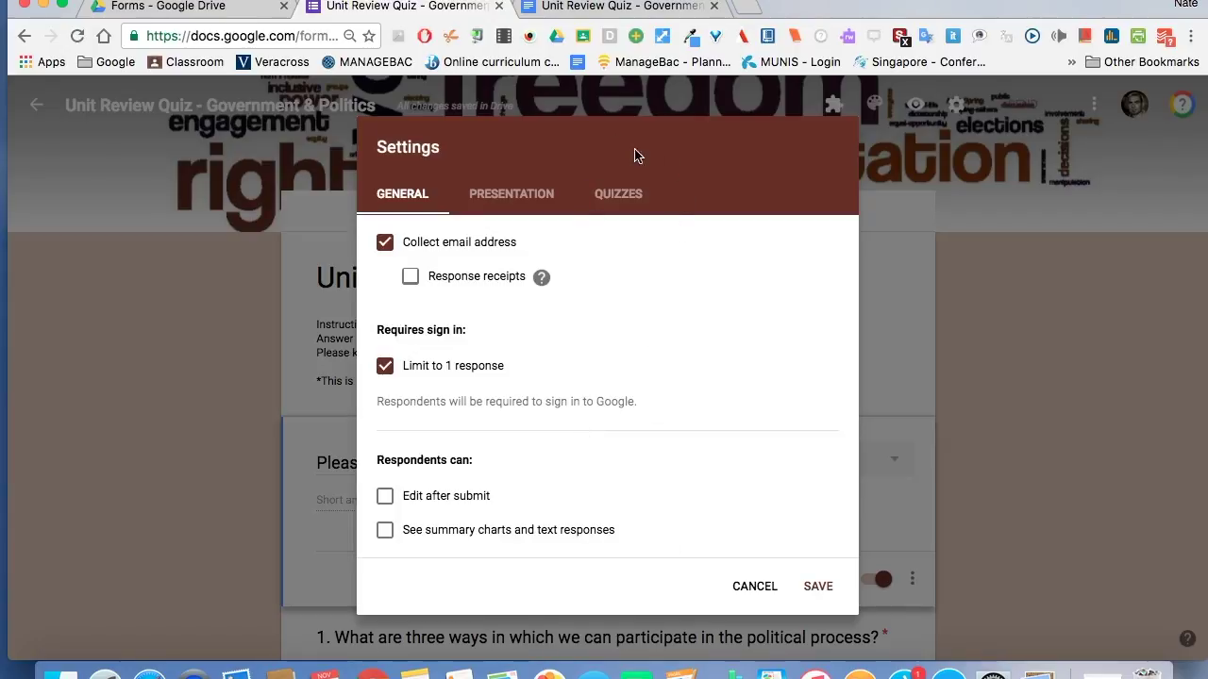
left_click(618, 196)
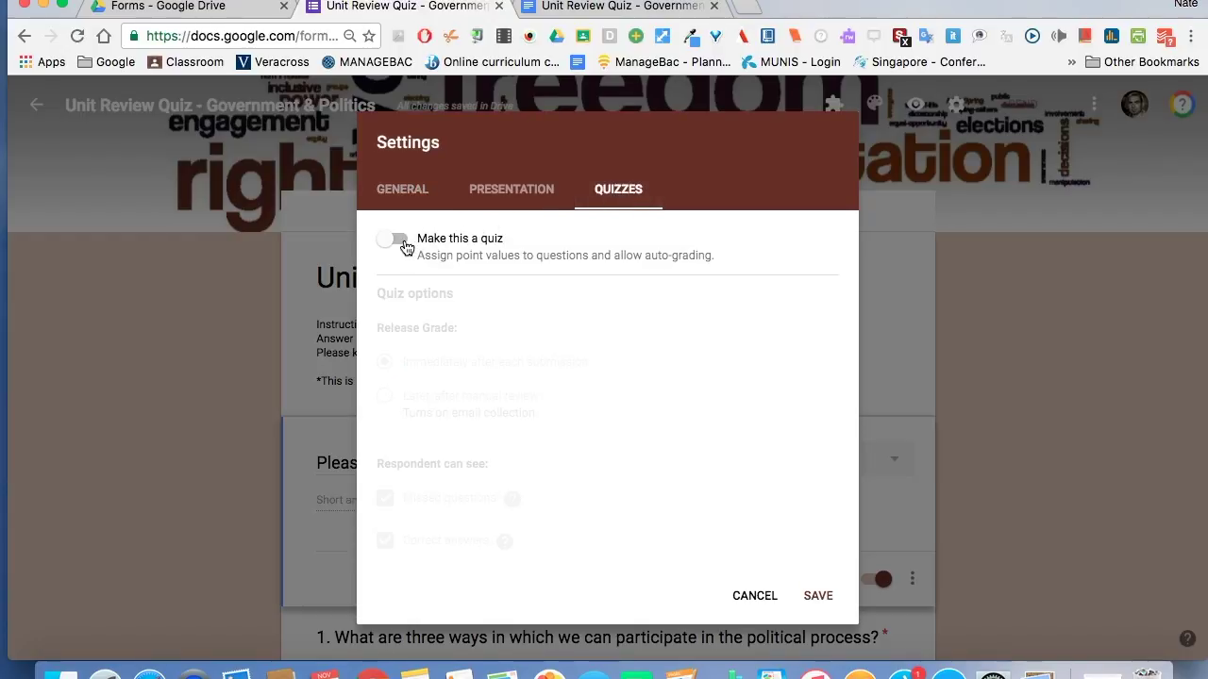
Enable 'Make this a quiz' with grades released immediately, and save the settings.
left_click(404, 246)
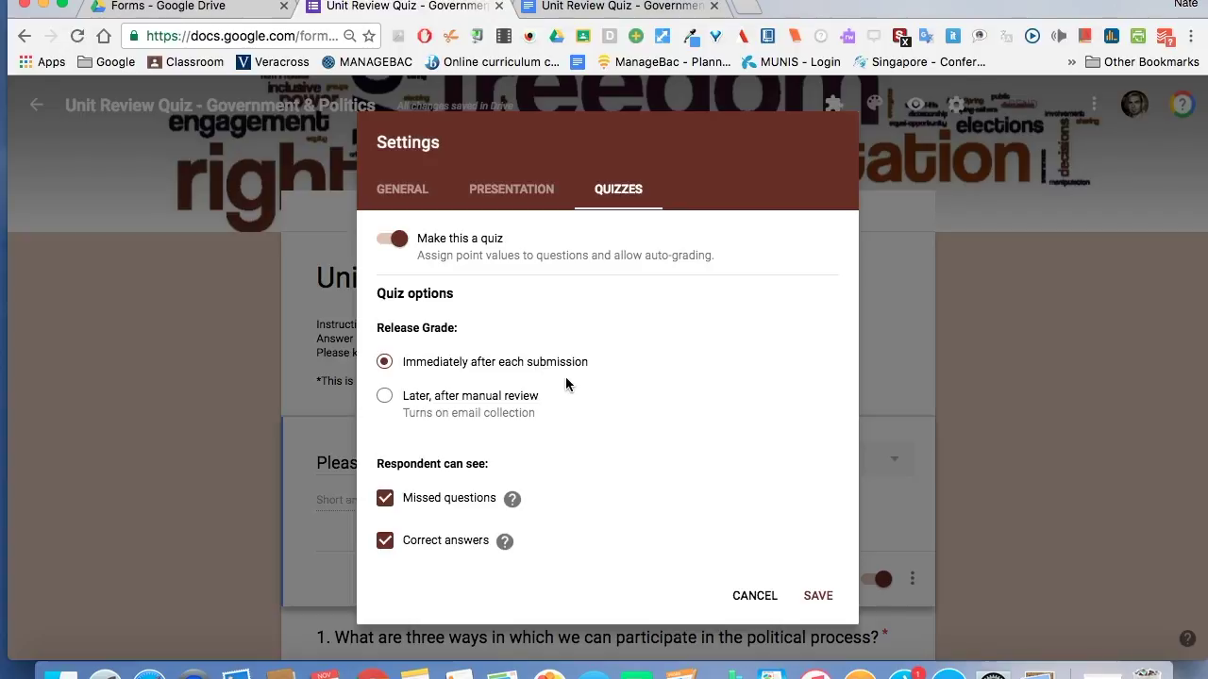
scroll(566, 383, "down", 2)
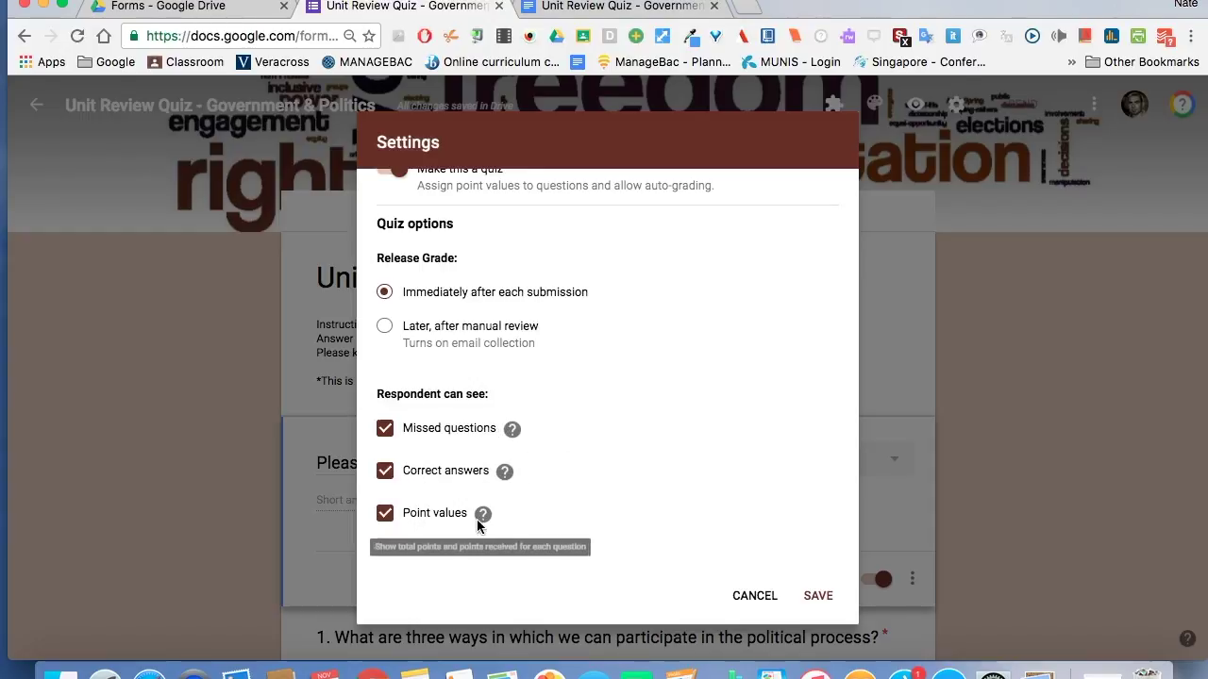
left_click(818, 596)
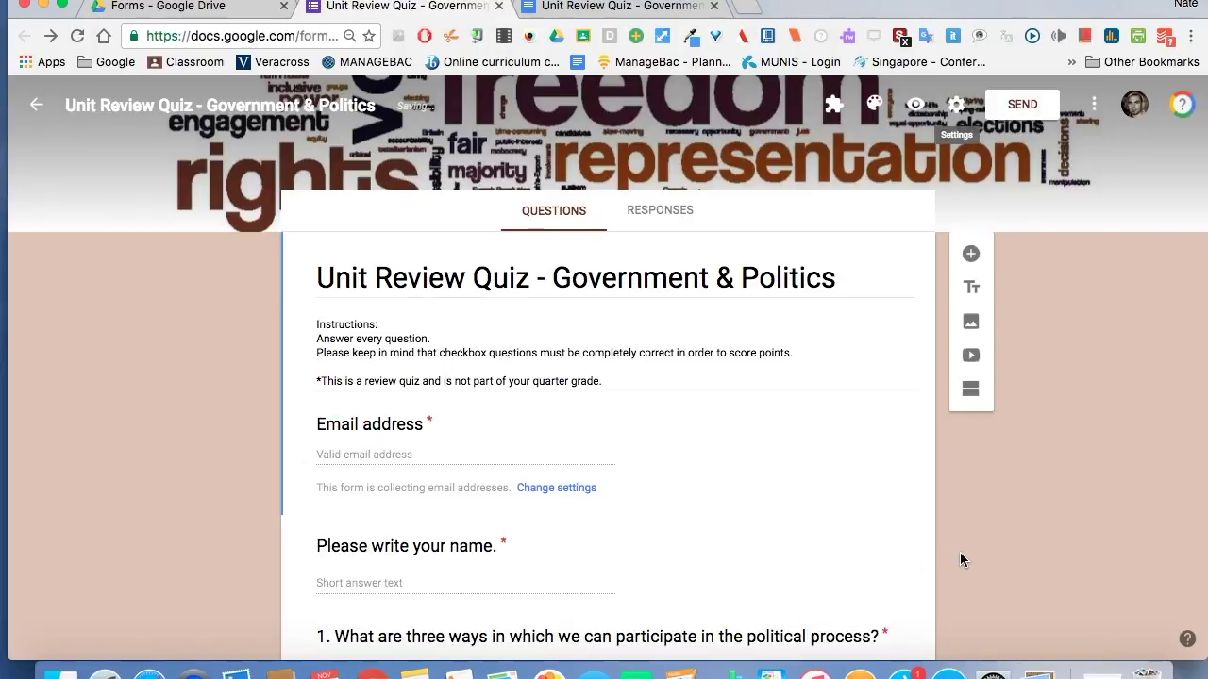
Give question 1 a 3-point value in its answer key and open its answer-feedback dialog.
scroll(227, 510, "down", 5)
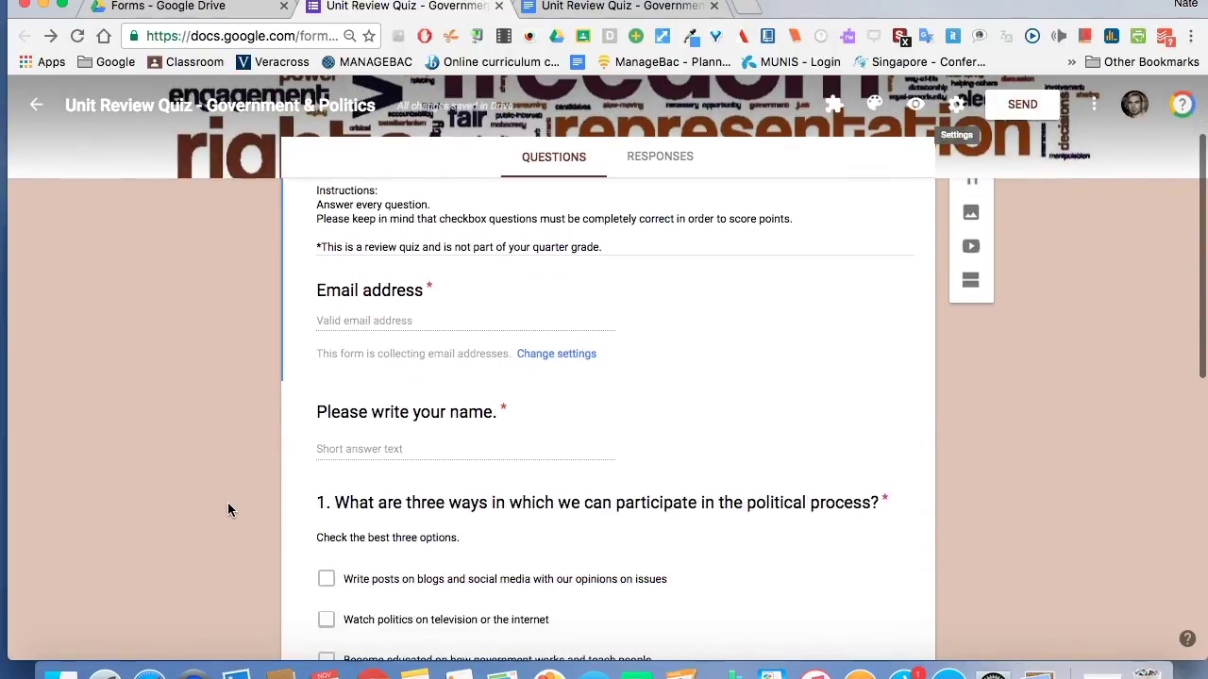
scroll(228, 502, "up", 1)
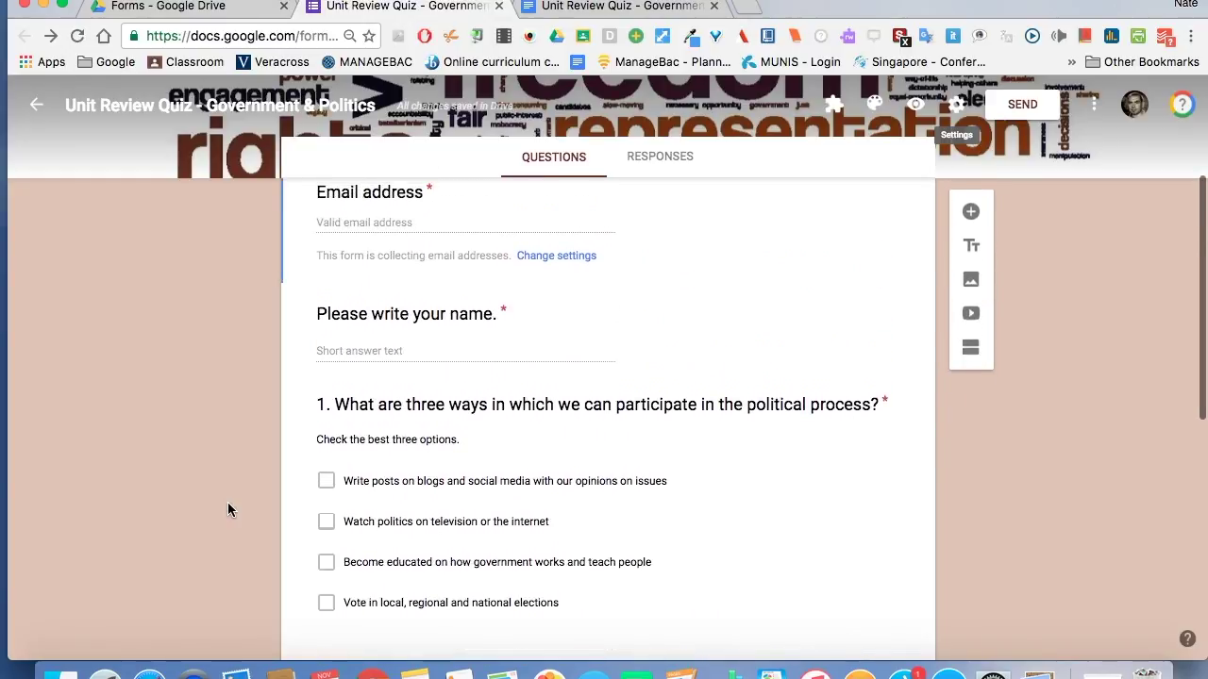
left_click(713, 502)
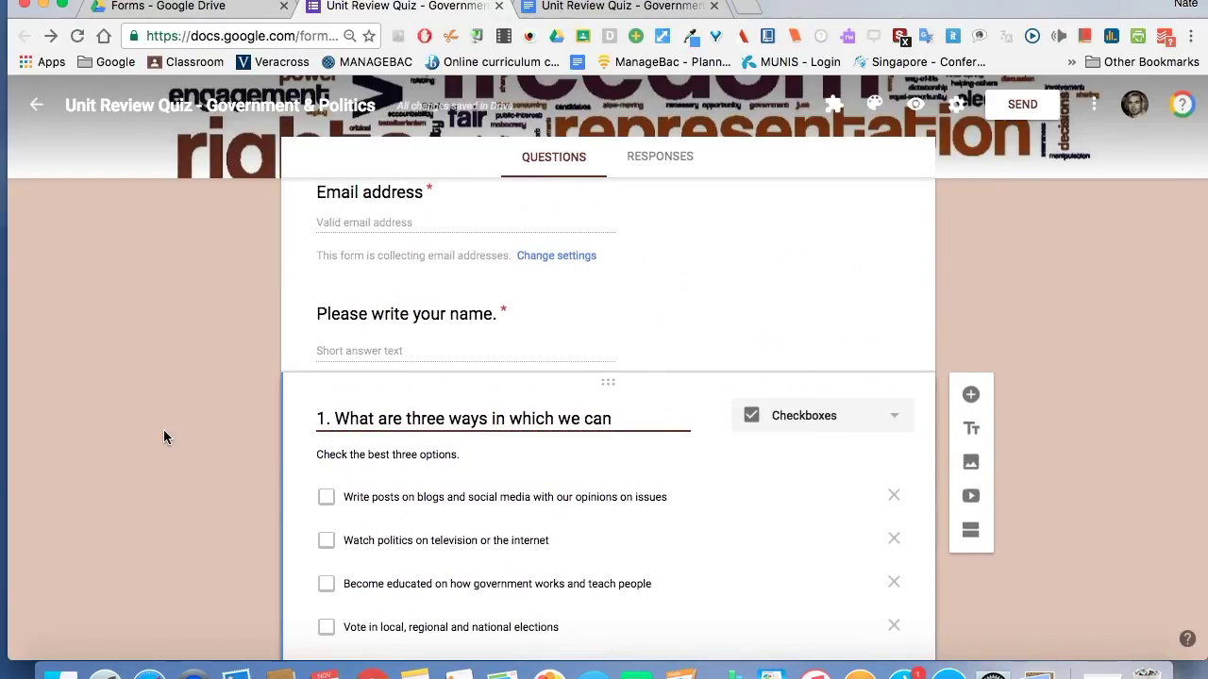
scroll(163, 429, "down", 5)
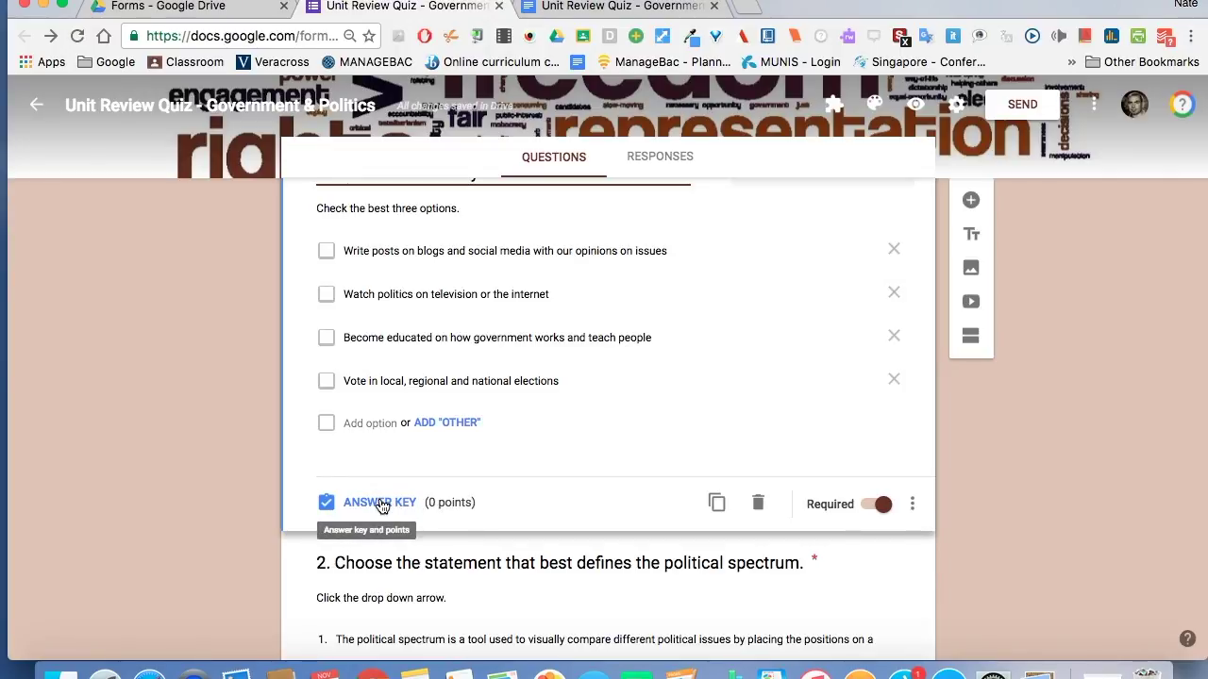
left_click(379, 503)
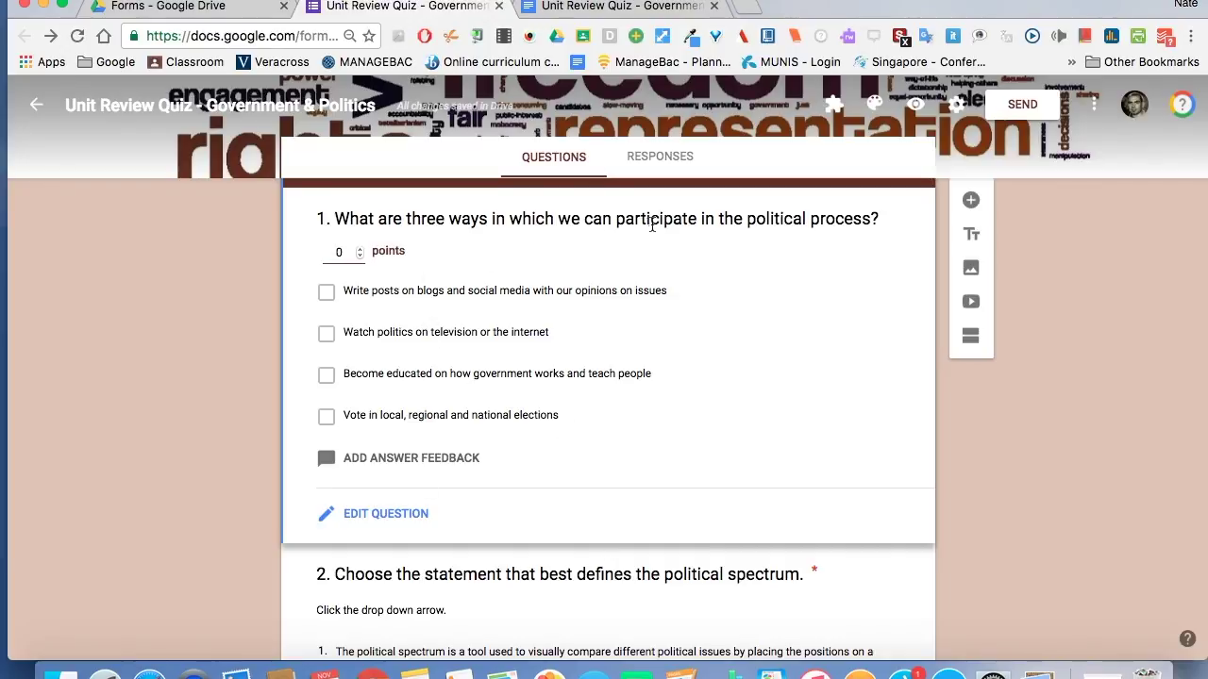
left_click(362, 251)
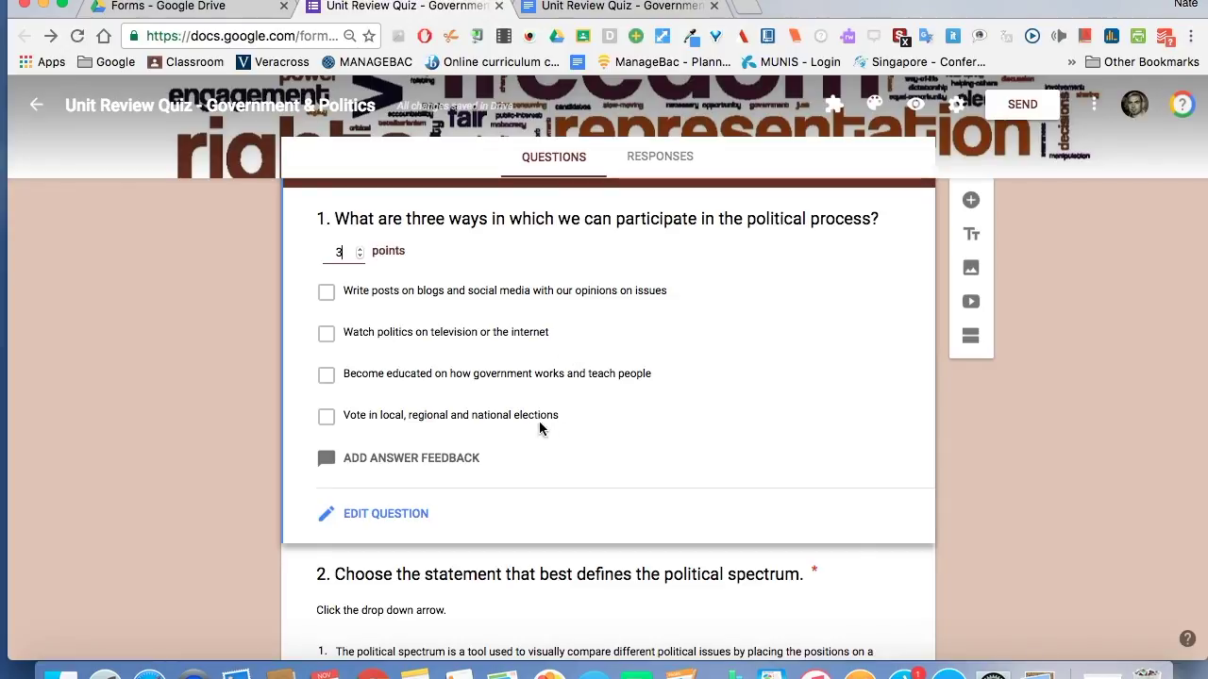
left_click(418, 462)
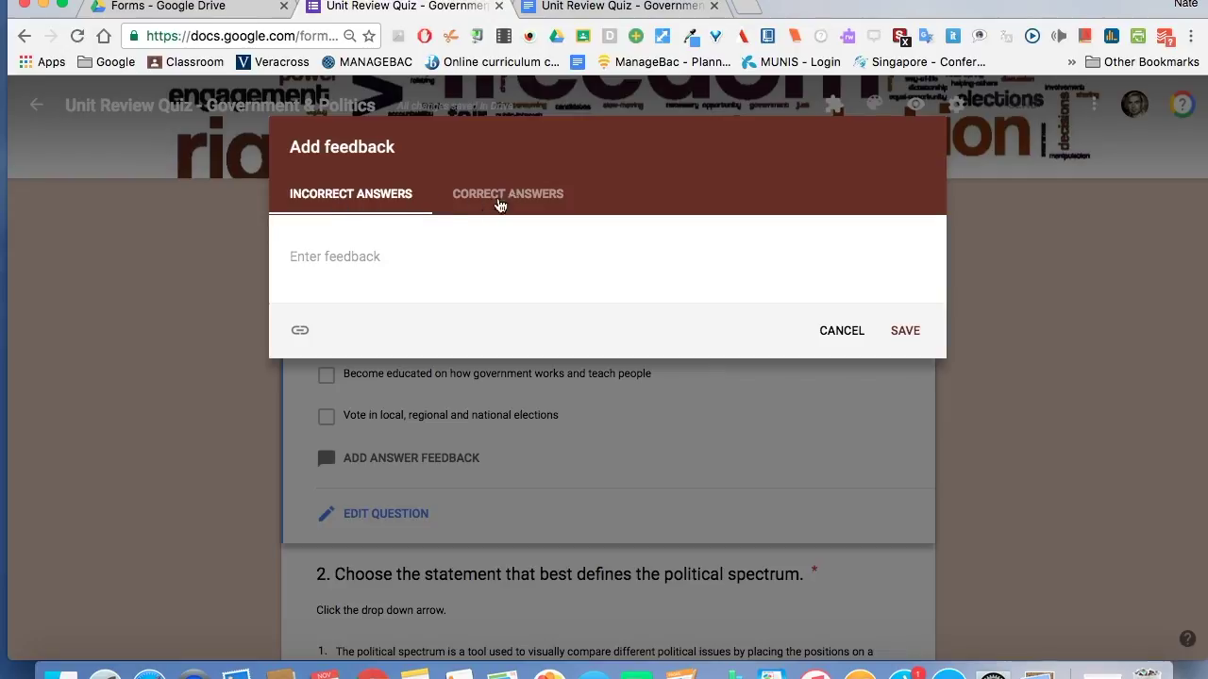
Paste question 1's 'Not quite!' paragraph from the Google Doc as its incorrect-answer feedback.
left_click(559, 7)
left_click(547, 288)
scroll(490, 339, "up", 10)
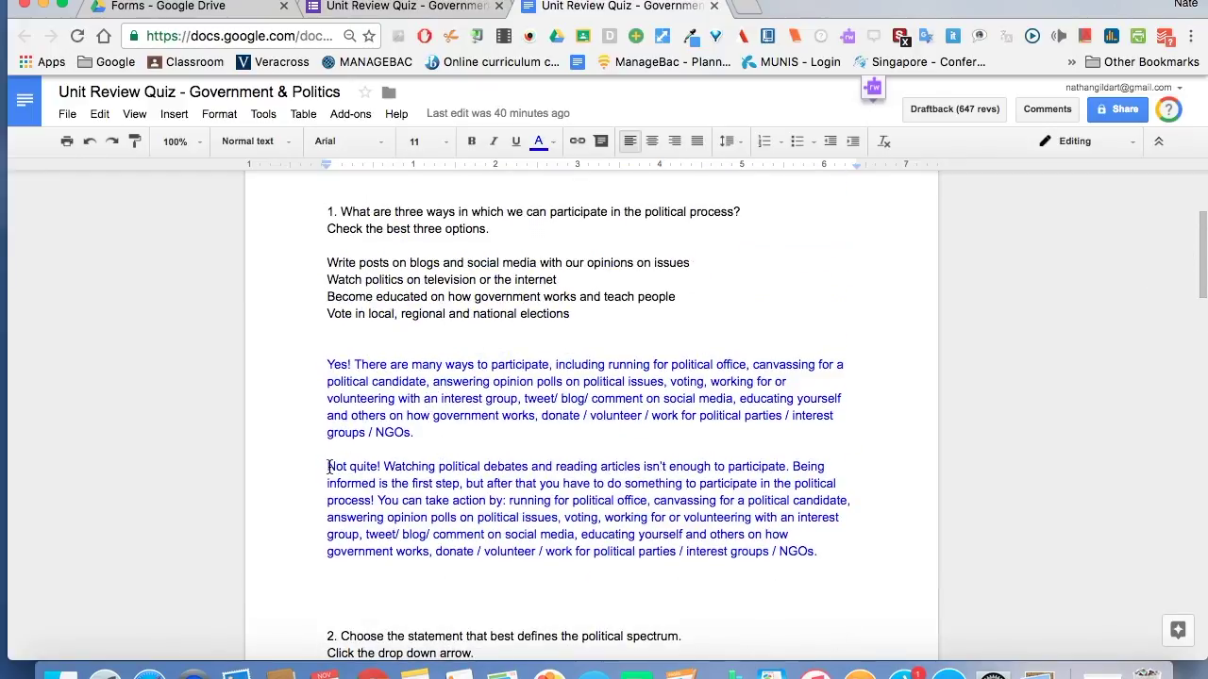
left_click_drag(328, 466, 826, 551)
key("super+c")
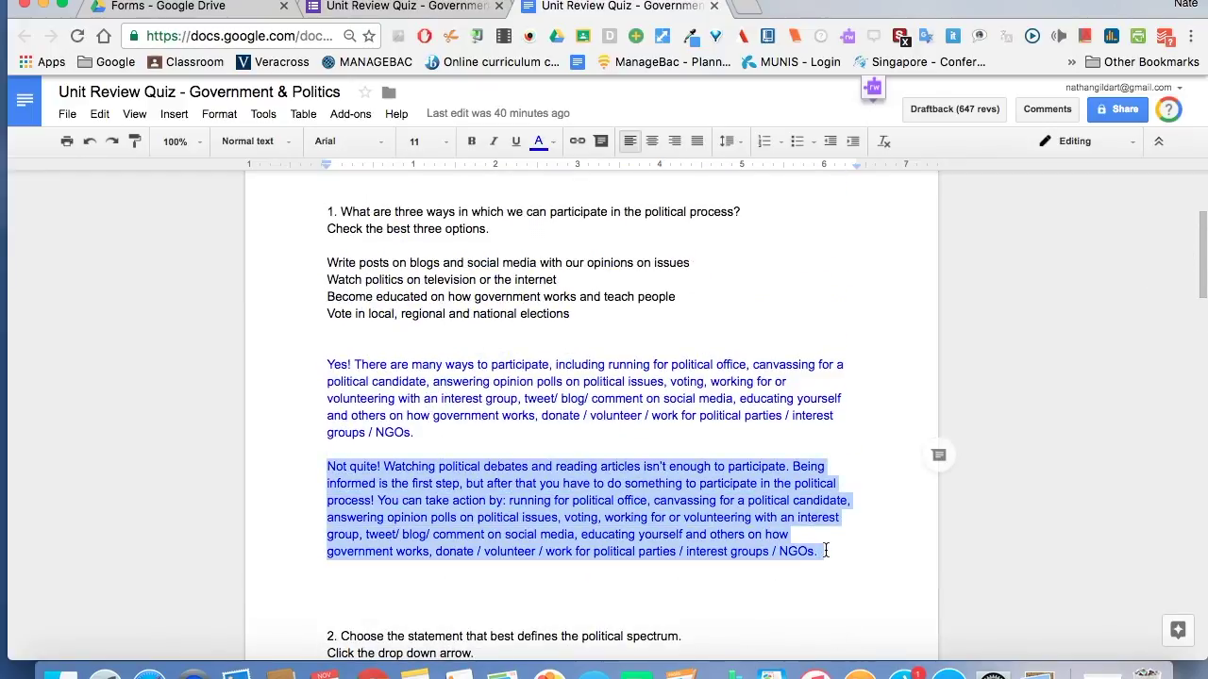
left_click(453, 9)
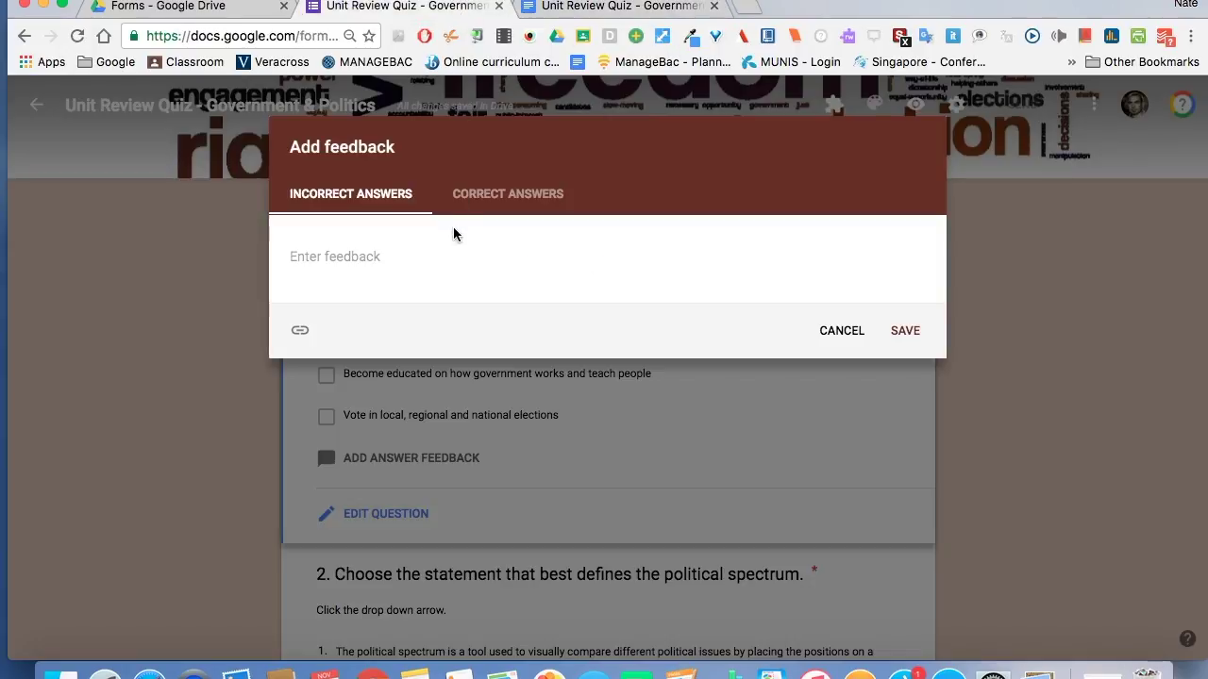
left_click(366, 263)
key("super+v")
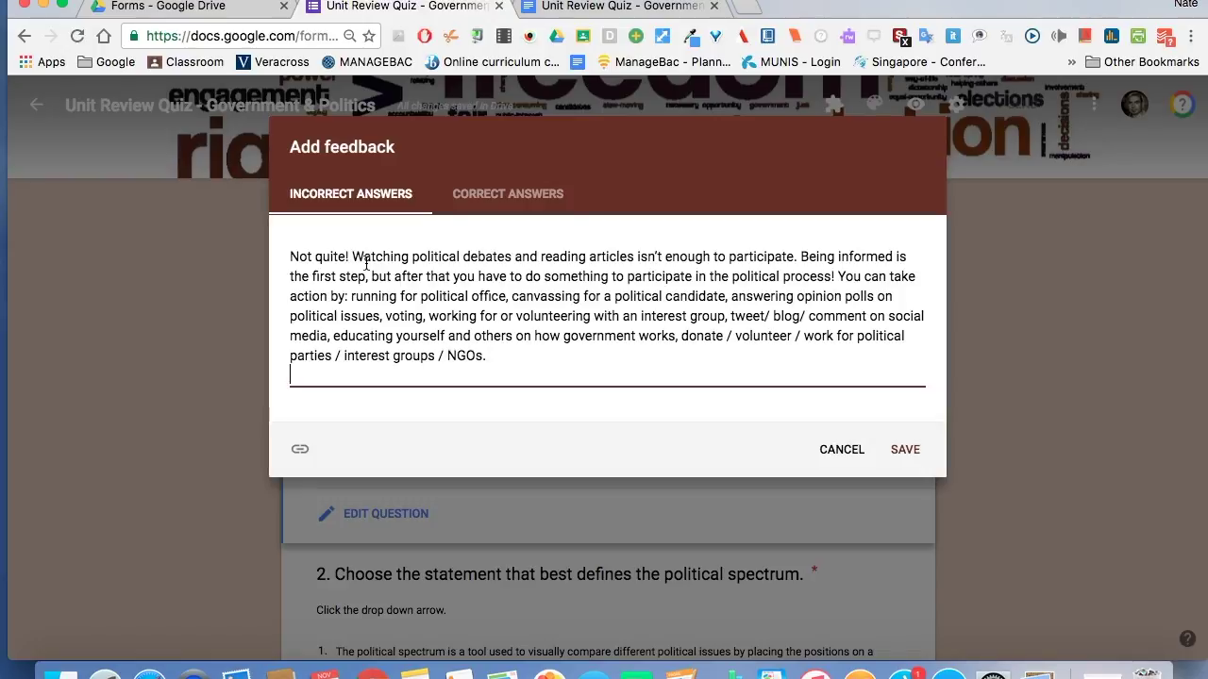
Add question 1's 'Yes!' paragraph as correct-answer feedback and save both messages.
left_click(522, 196)
left_click(618, 7)
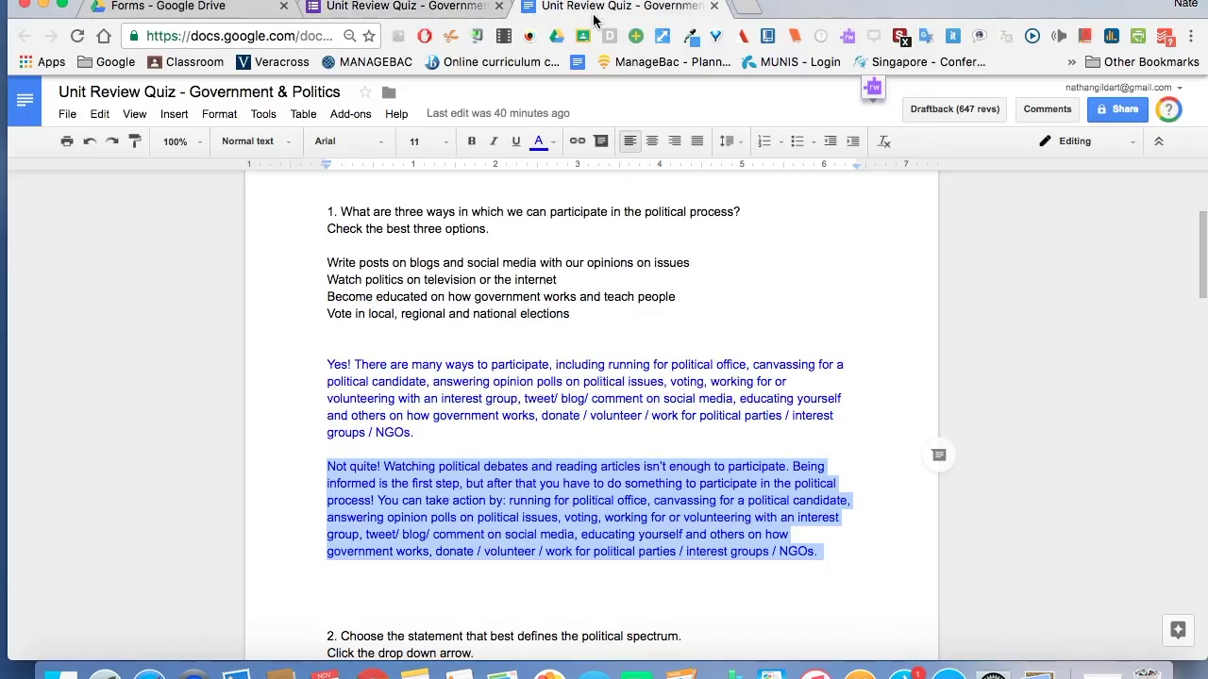
left_click_drag(328, 366, 419, 441)
key("super+c")
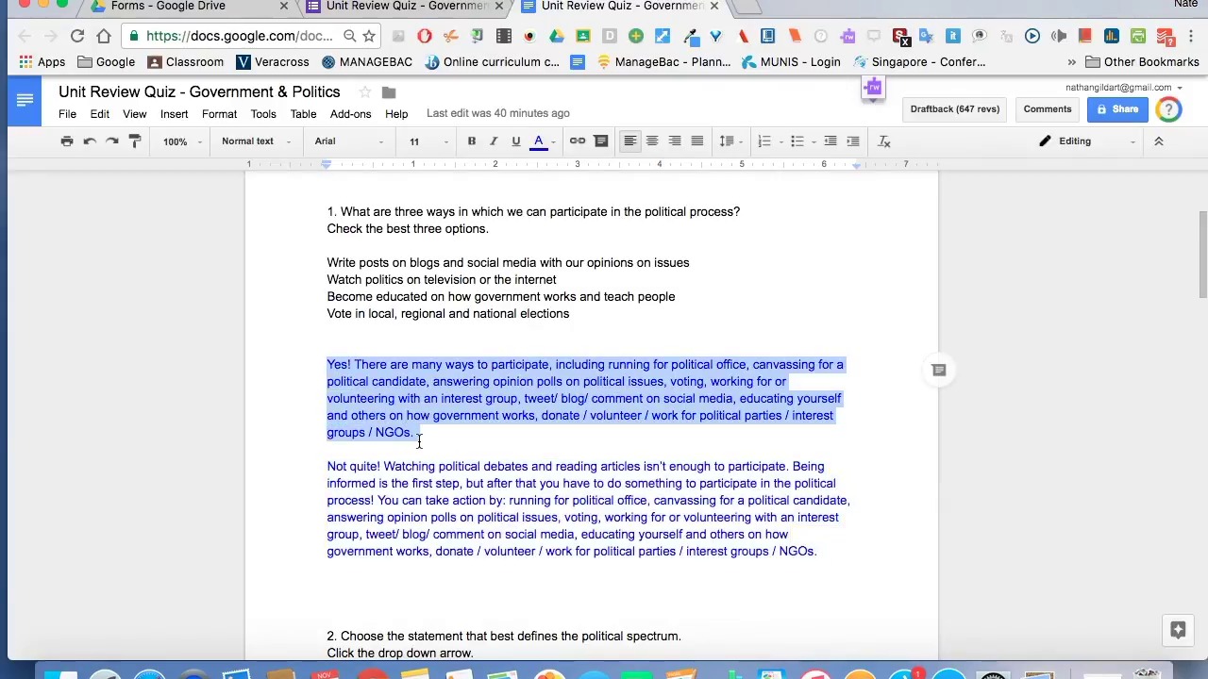
left_click(406, 6)
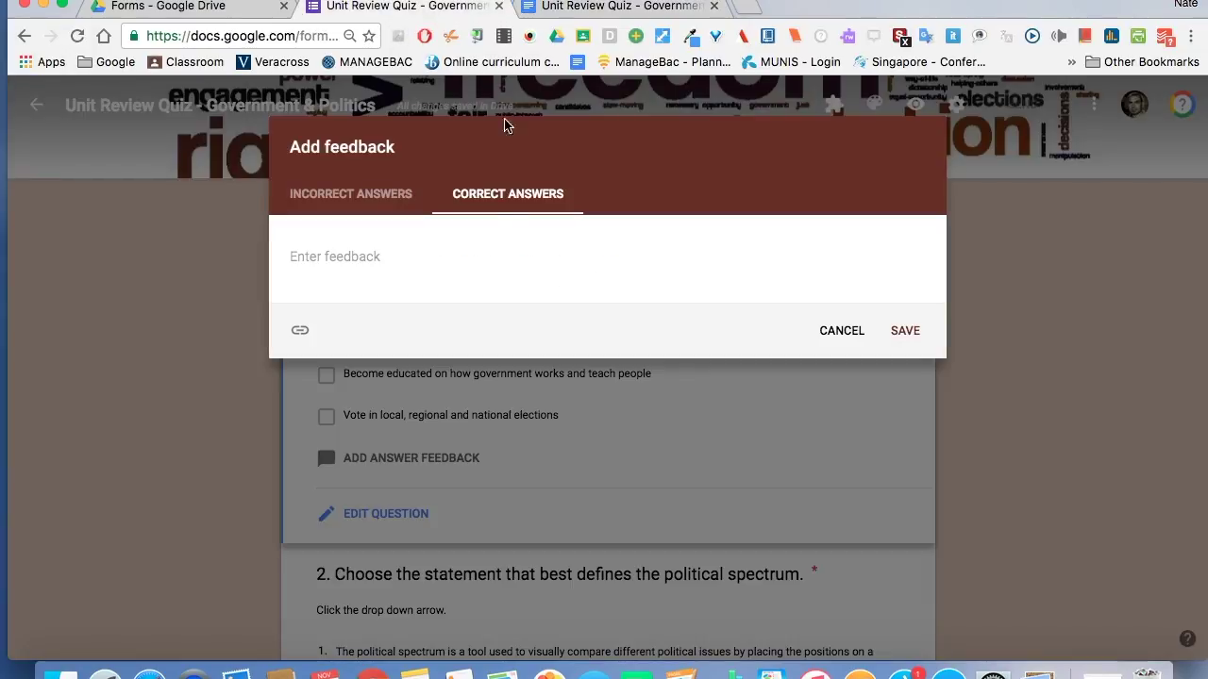
left_click(343, 257)
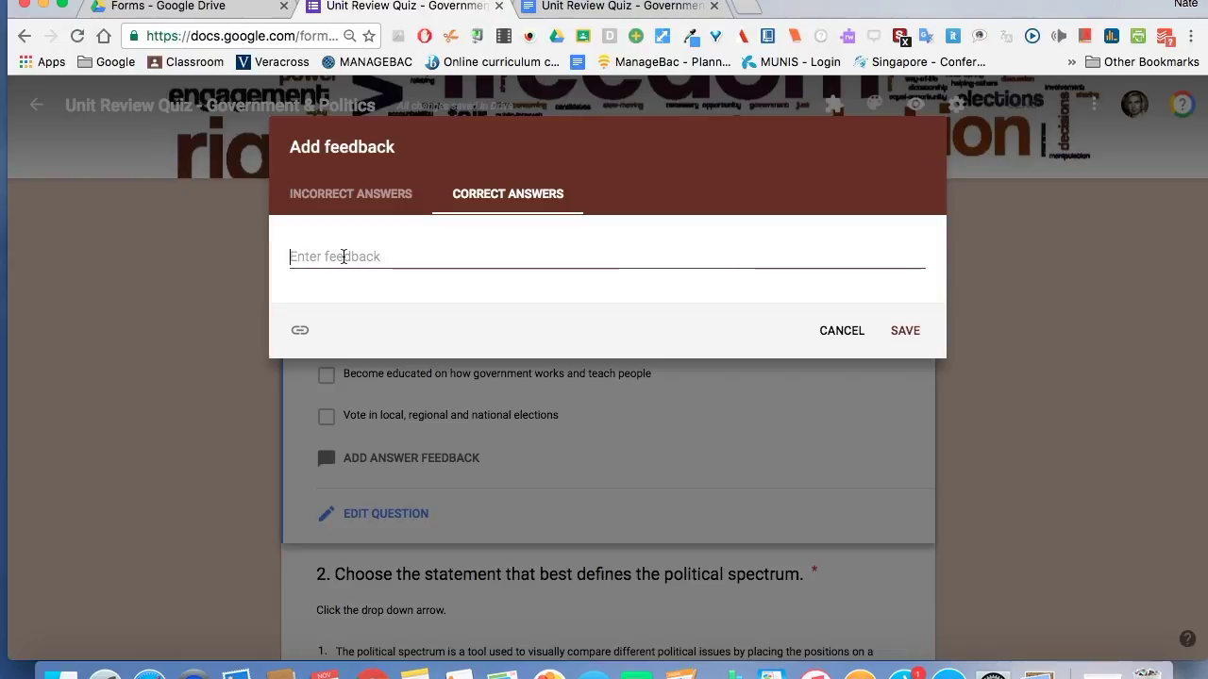
key("super+v")
left_click(904, 409)
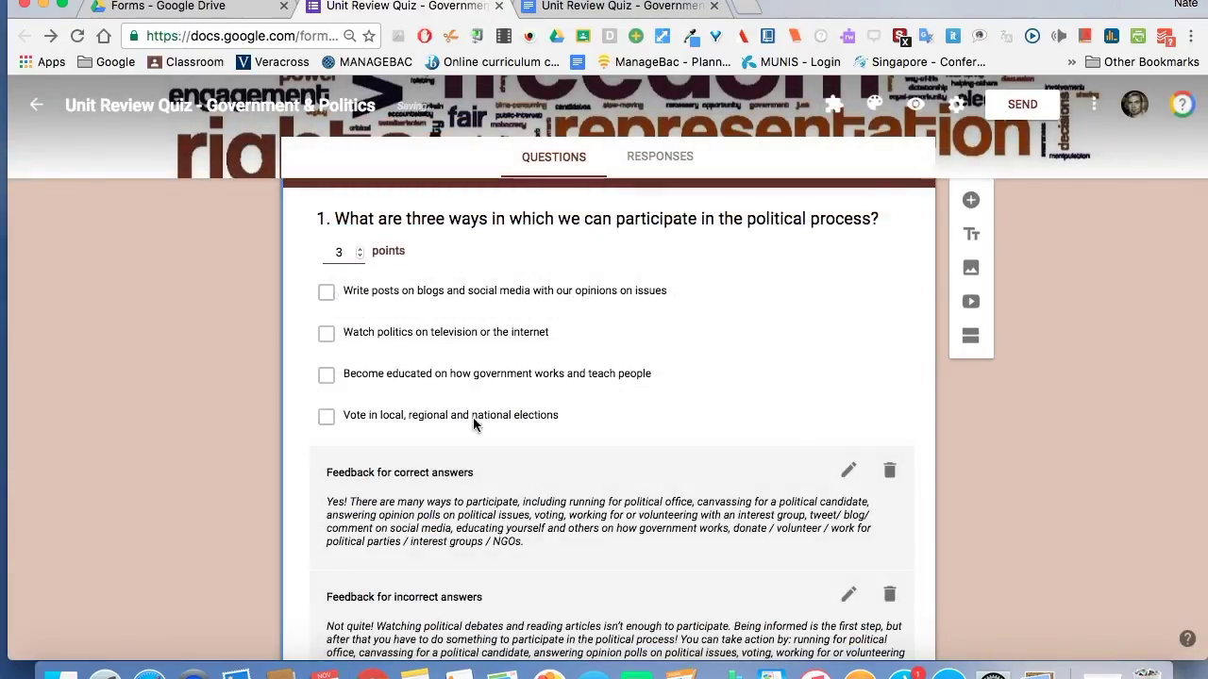
scroll(294, 415, "up", 2)
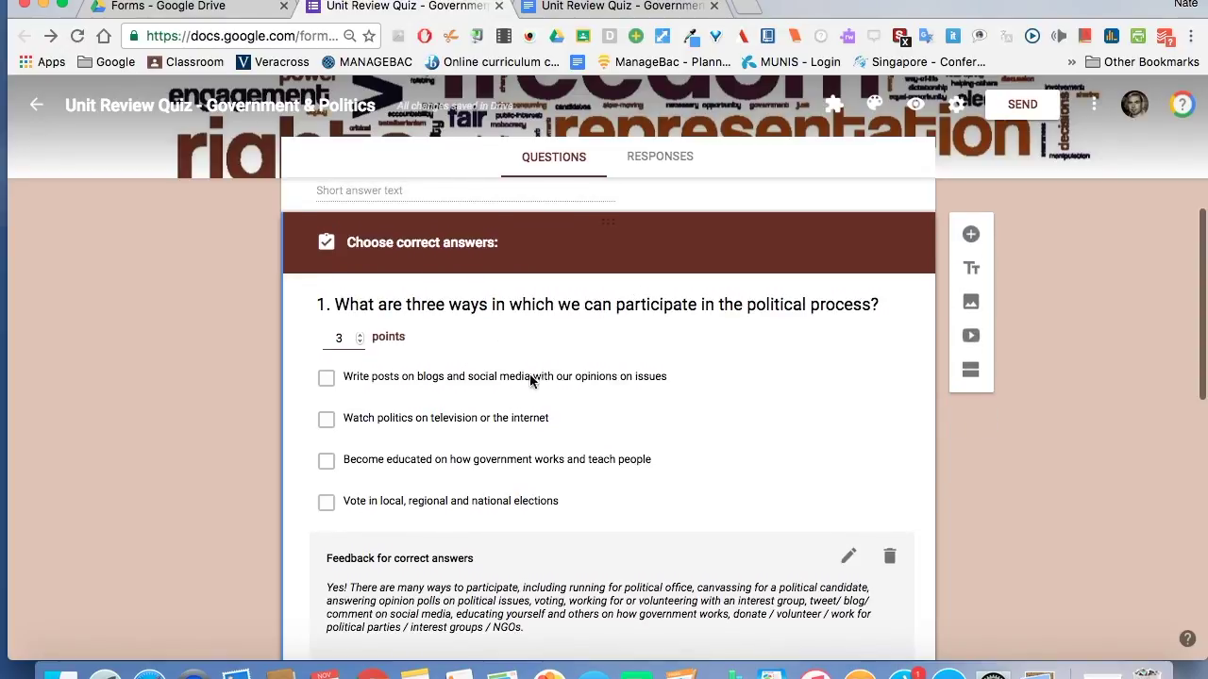
Tick blog posts, becoming educated and voting in elections as question 1's correct answers.
left_click(327, 379)
left_click(326, 460)
left_click(326, 502)
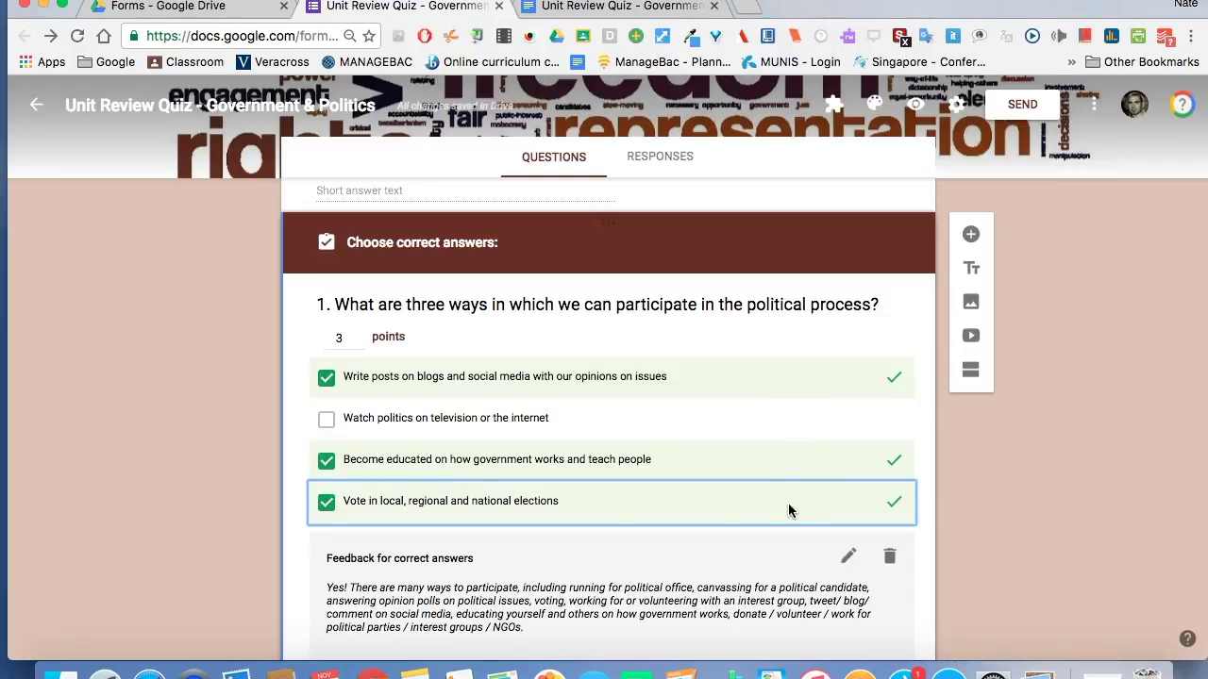
scroll(188, 429, "down", 2)
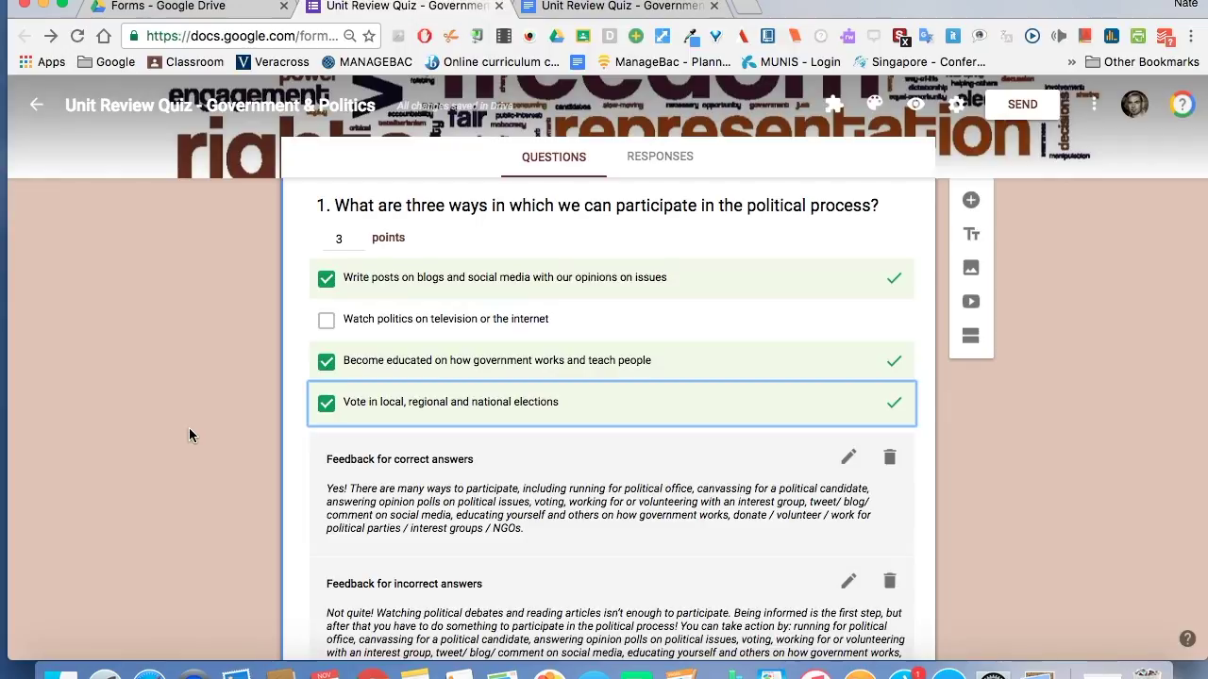
scroll(188, 434, "down", 10)
scroll(203, 424, "up", 1)
left_click(386, 395)
Copy question 2's 'Yes!' paragraph from the Doc and paste it as correct-answer feedback.
left_click(557, 8)
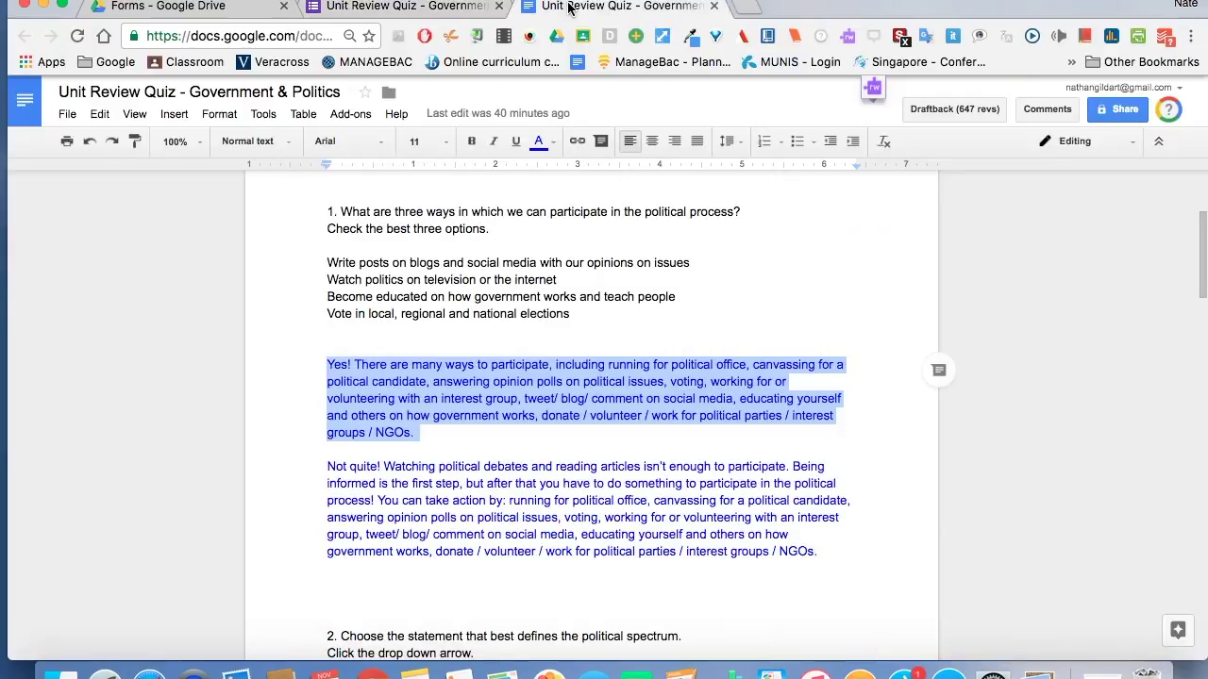
scroll(210, 450, "down", 5)
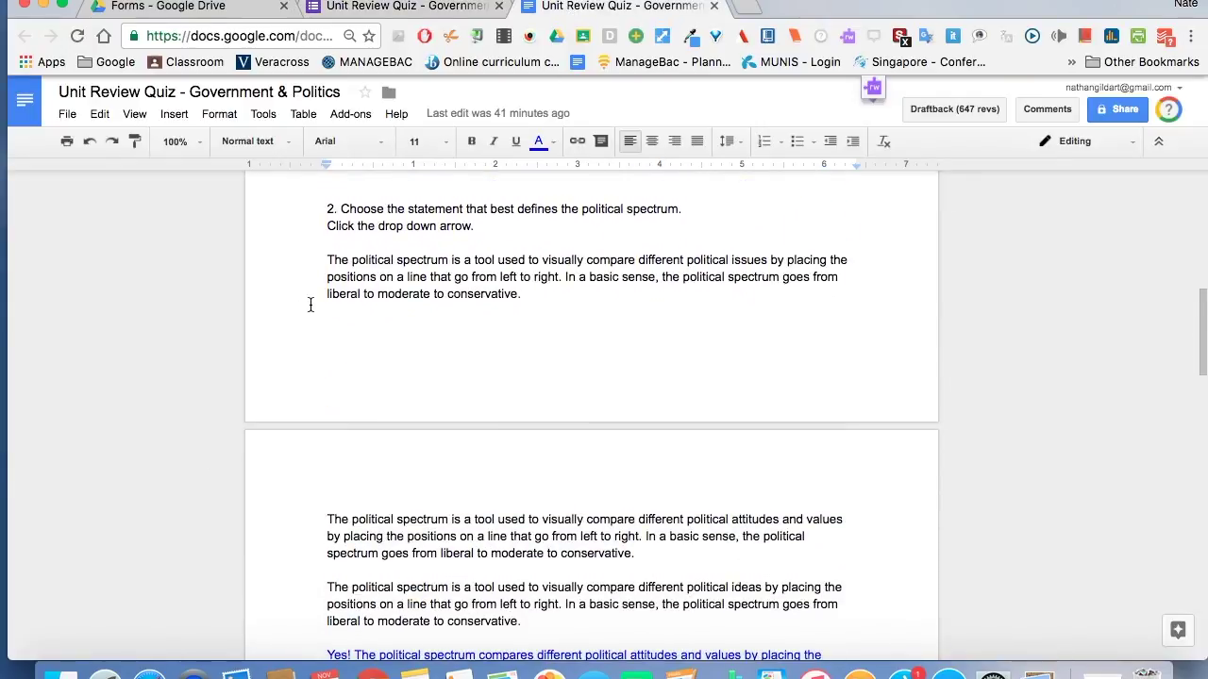
scroll(310, 302, "down", 4)
left_click(328, 342)
left_click(535, 415, "shift")
key("super+c")
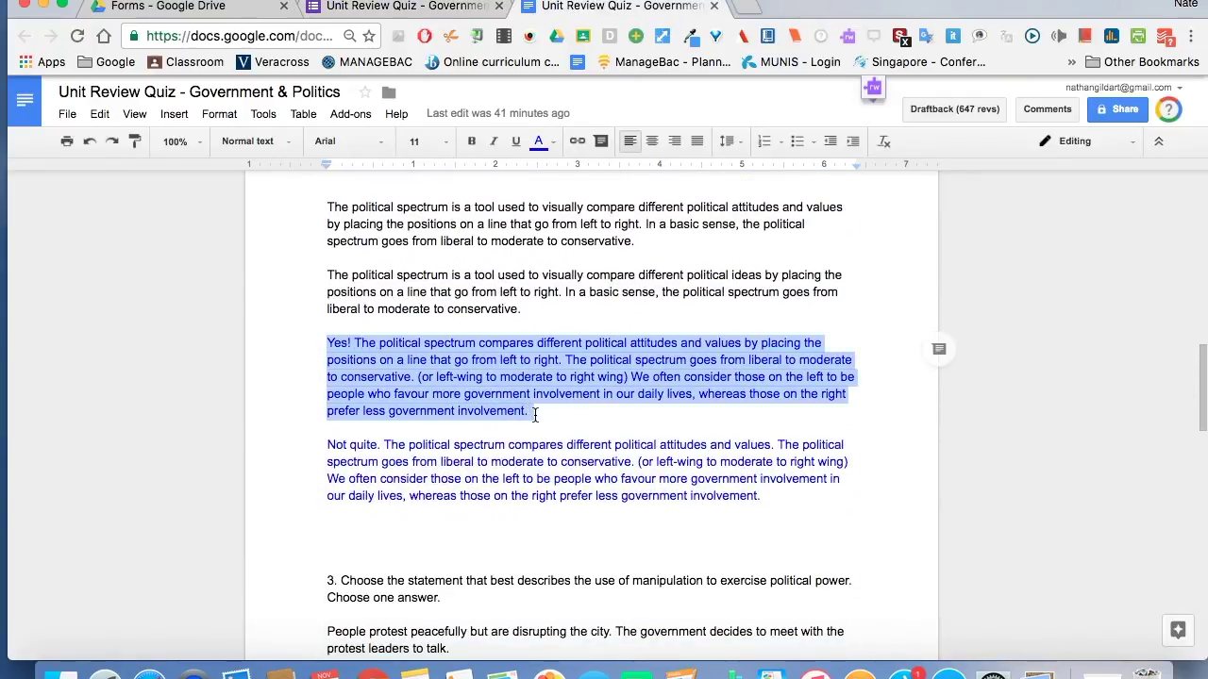
left_click(388, 8)
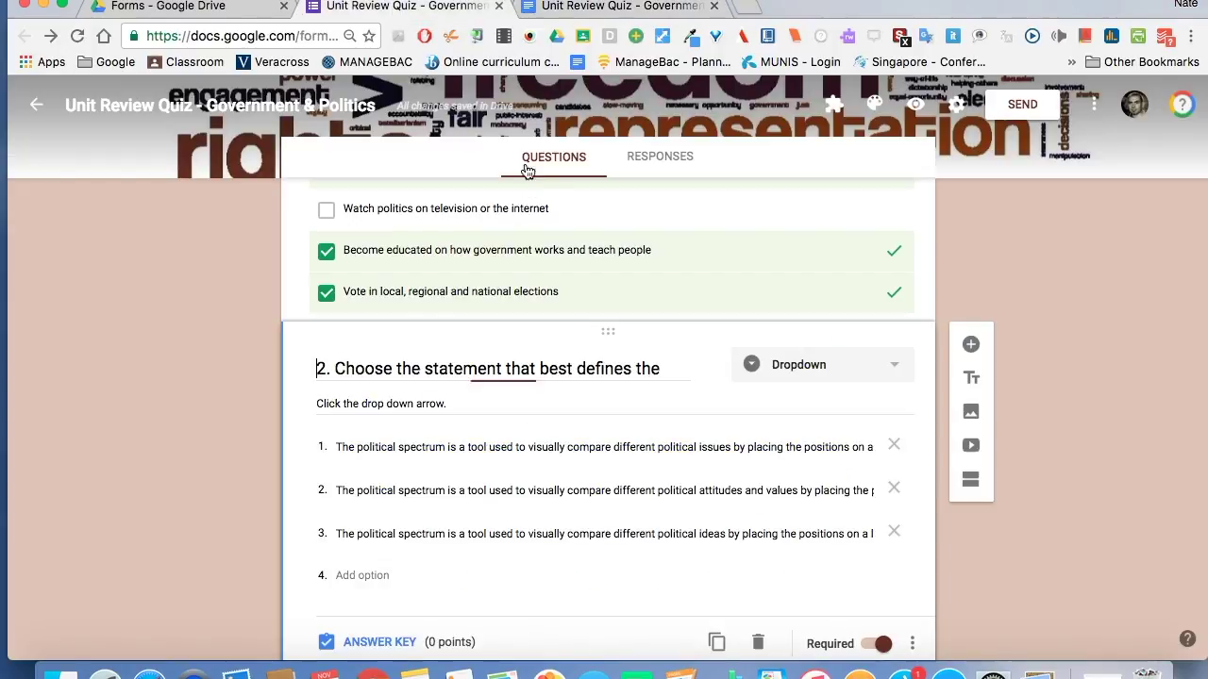
scroll(625, 490, "down", 2)
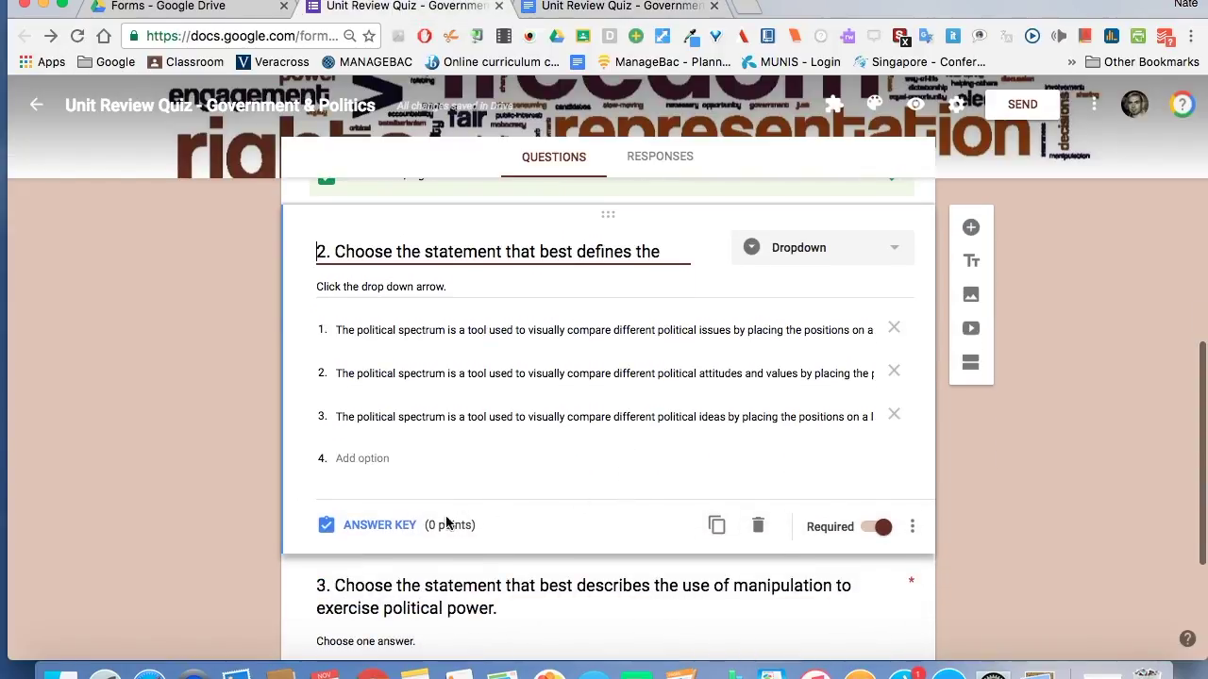
left_click(401, 527)
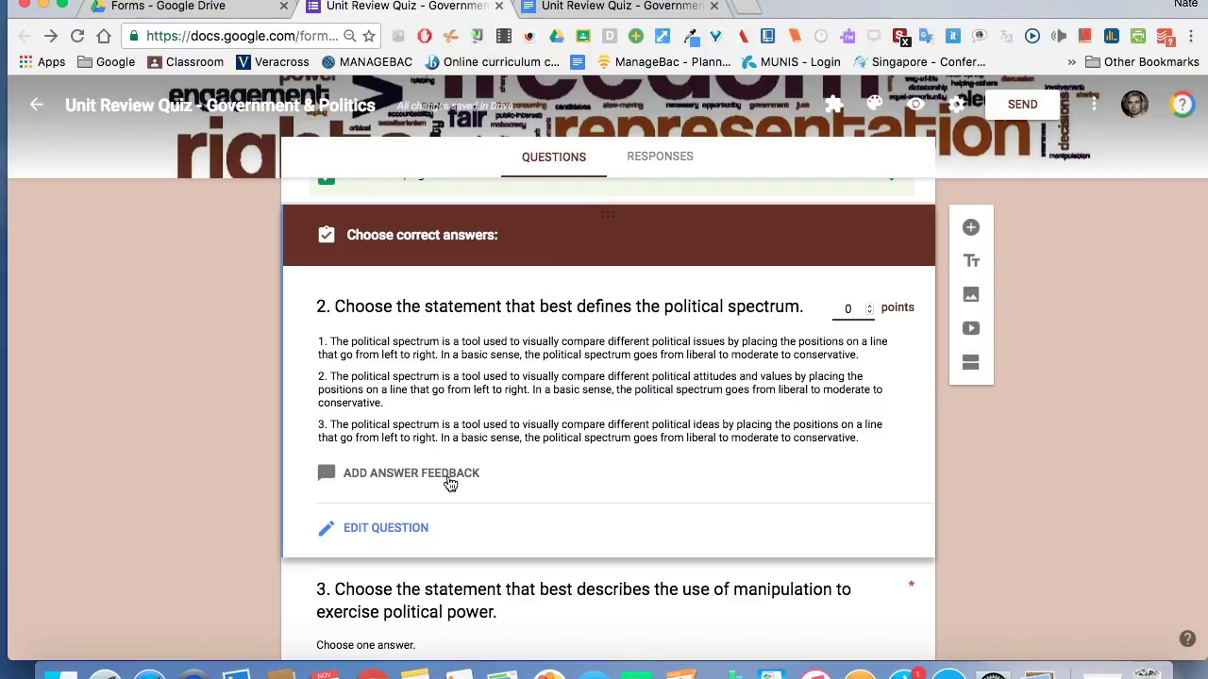
left_click(450, 479)
left_click(515, 205)
left_click(510, 262)
key("super+v")
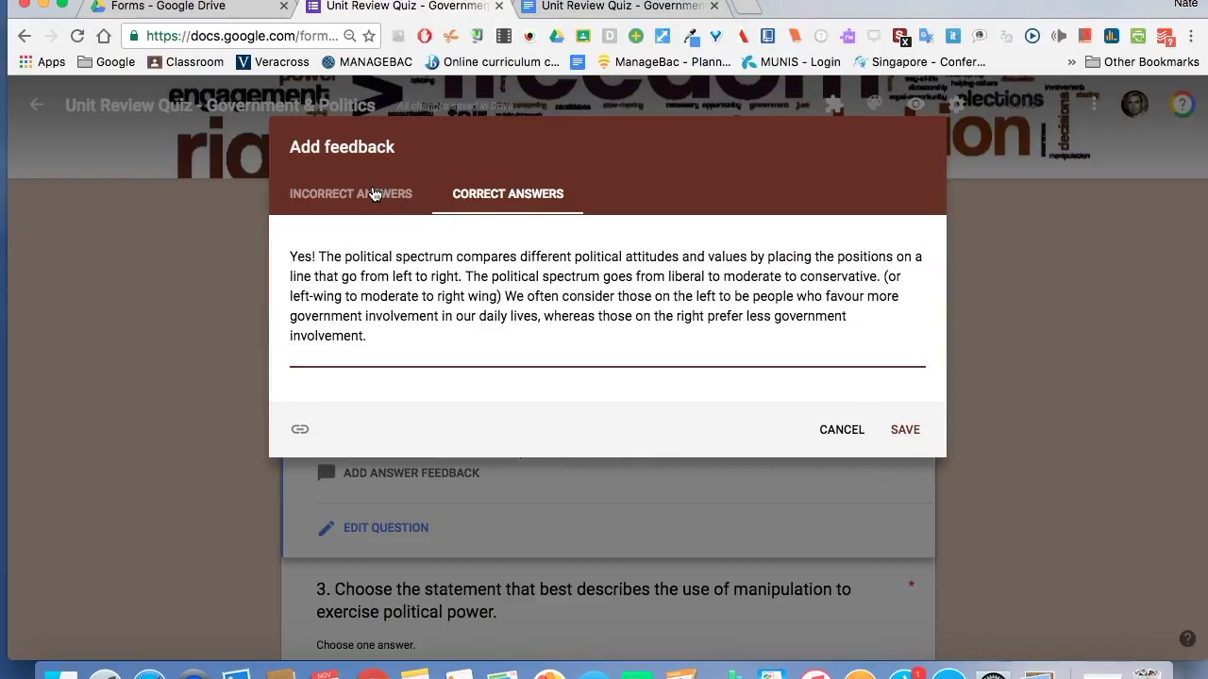
Add question 2's 'Not quite.' paragraph as incorrect-answer feedback and save.
left_click(373, 194)
left_click(574, 10)
left_click_drag(326, 445, 777, 488)
key("super+c")
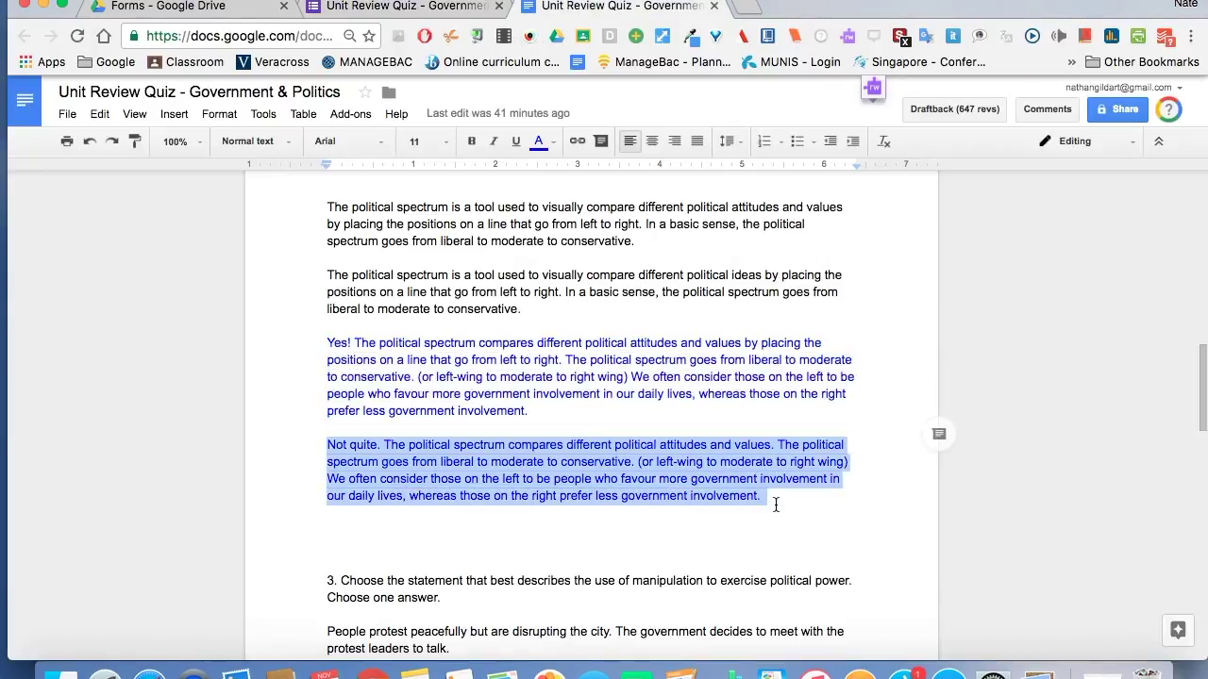
left_click(451, 11)
left_click(369, 251)
key("super+v")
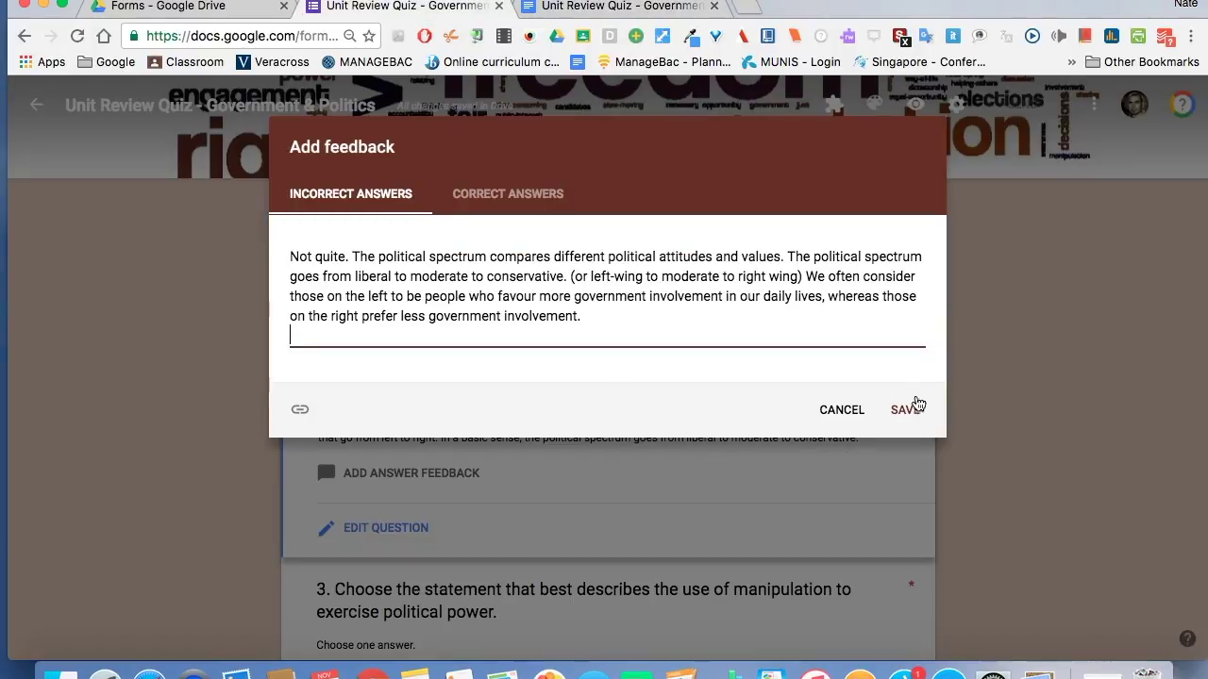
left_click(907, 413)
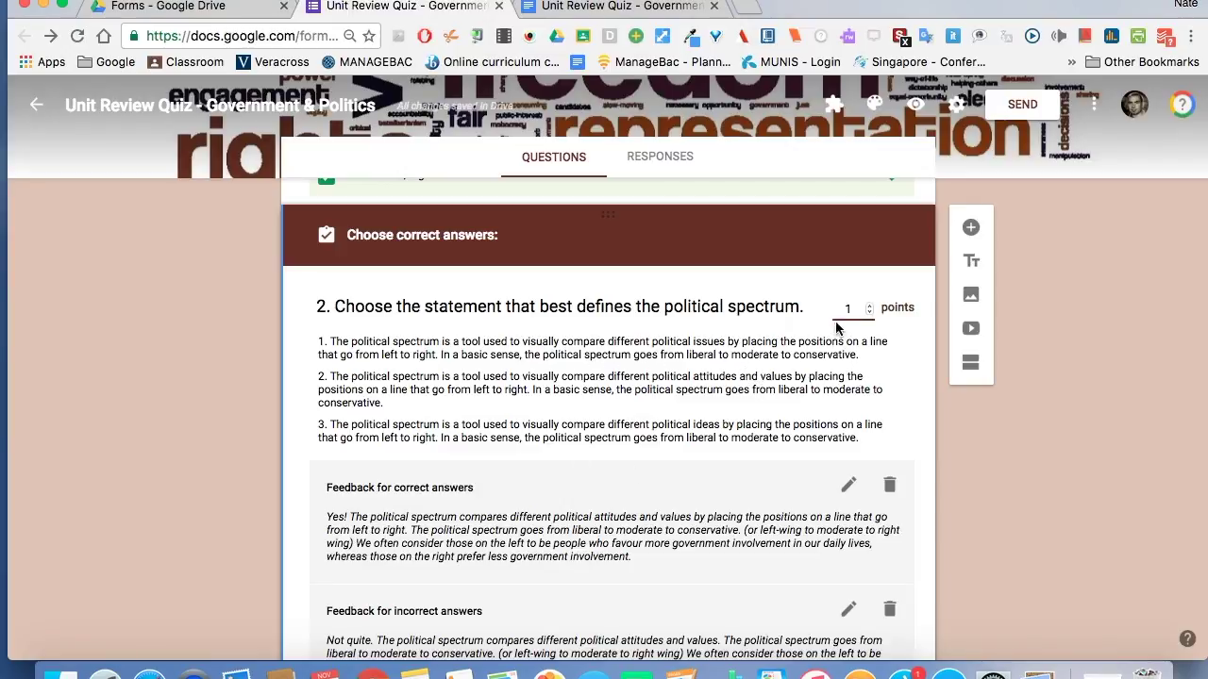
Paste question 3's 'Yes!' manipulation explanation from the Doc as its correct-answer feedback.
left_click(164, 361)
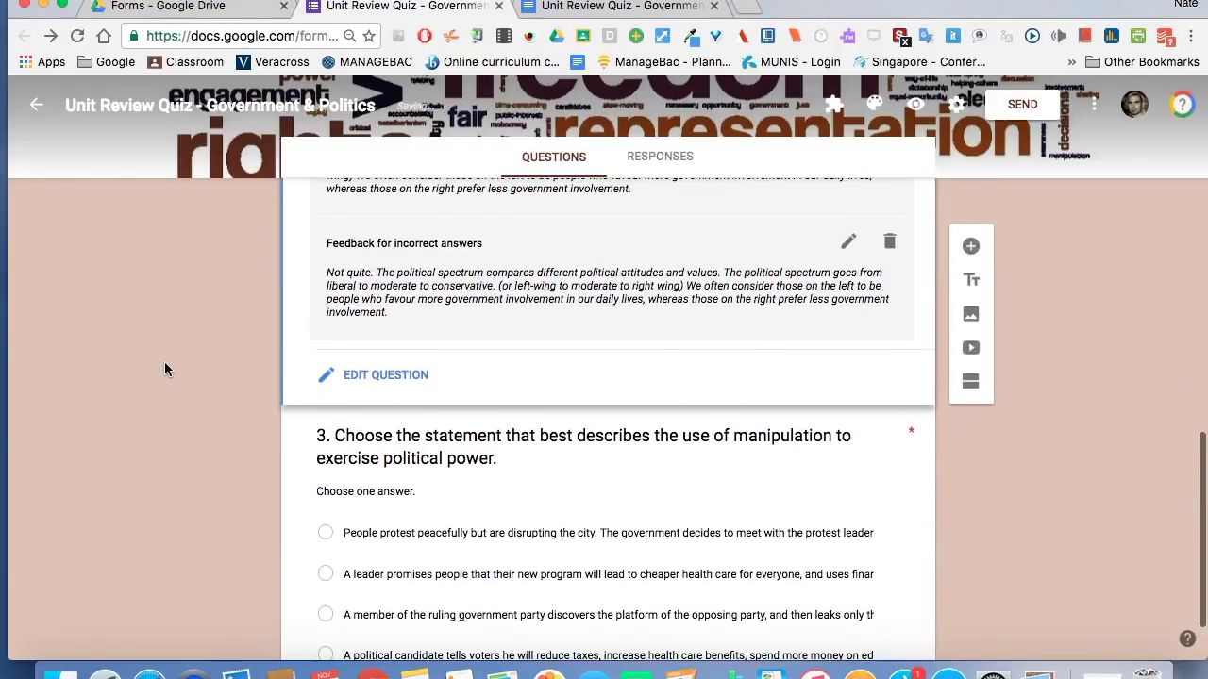
left_click(449, 390)
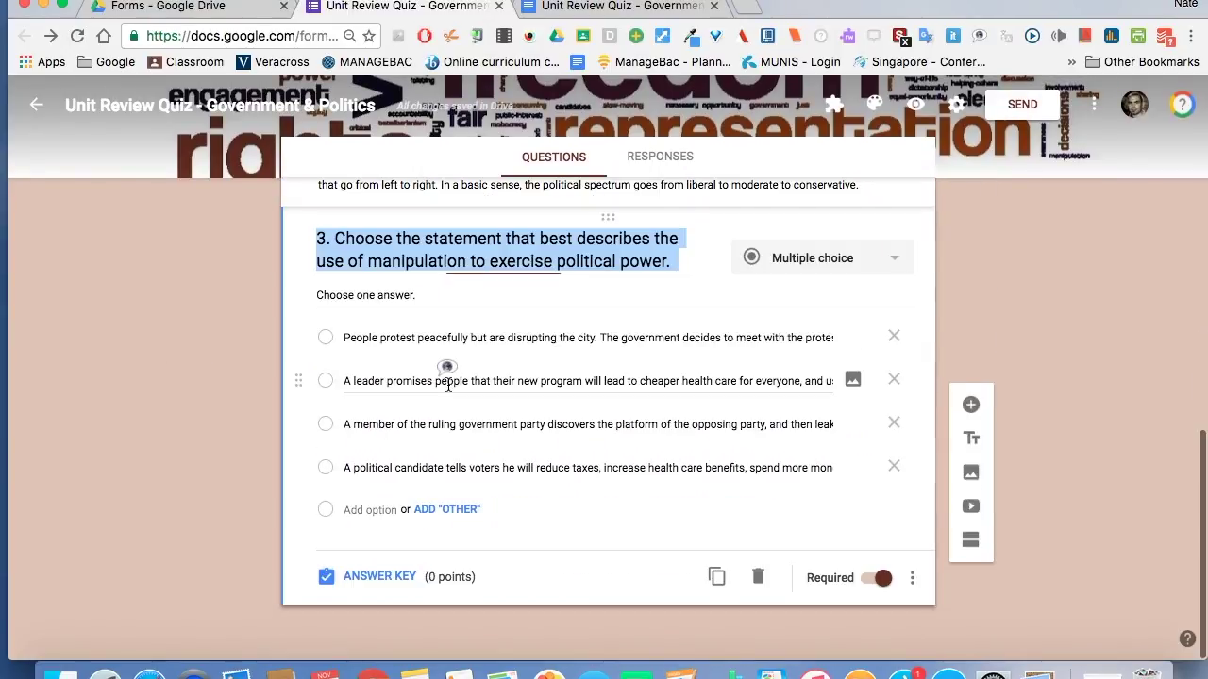
left_click(618, 6)
scroll(489, 348, "down", 10)
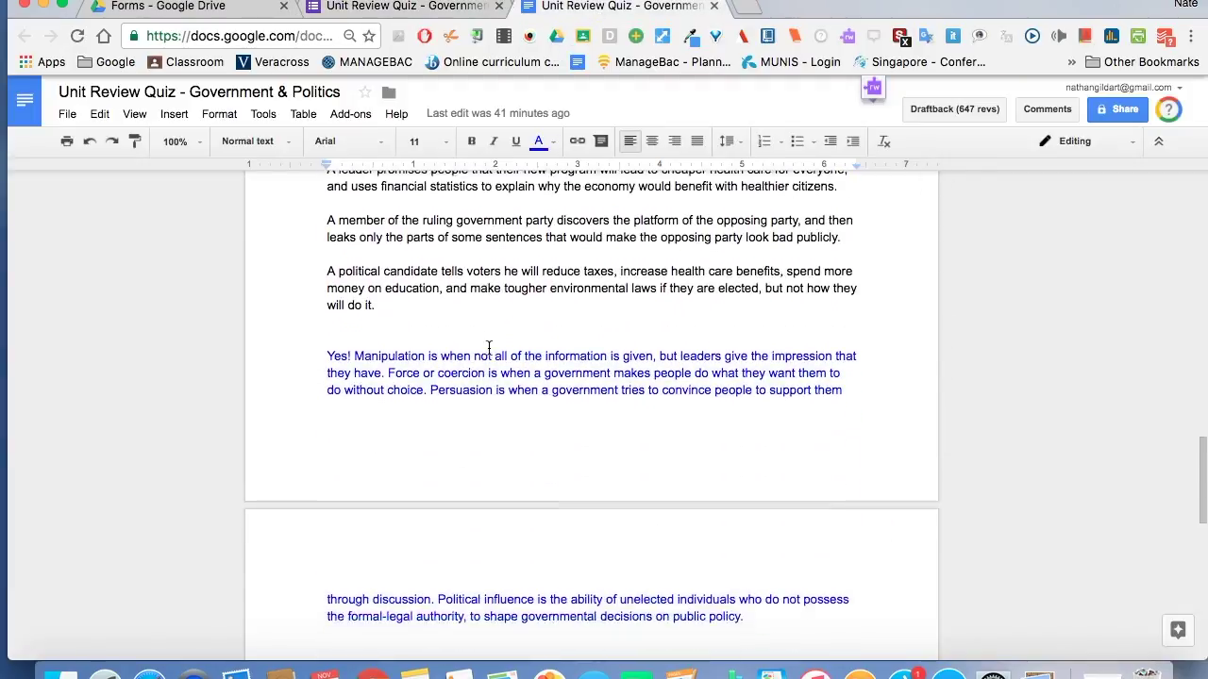
left_click_drag(326, 250, 757, 509)
key("super+c")
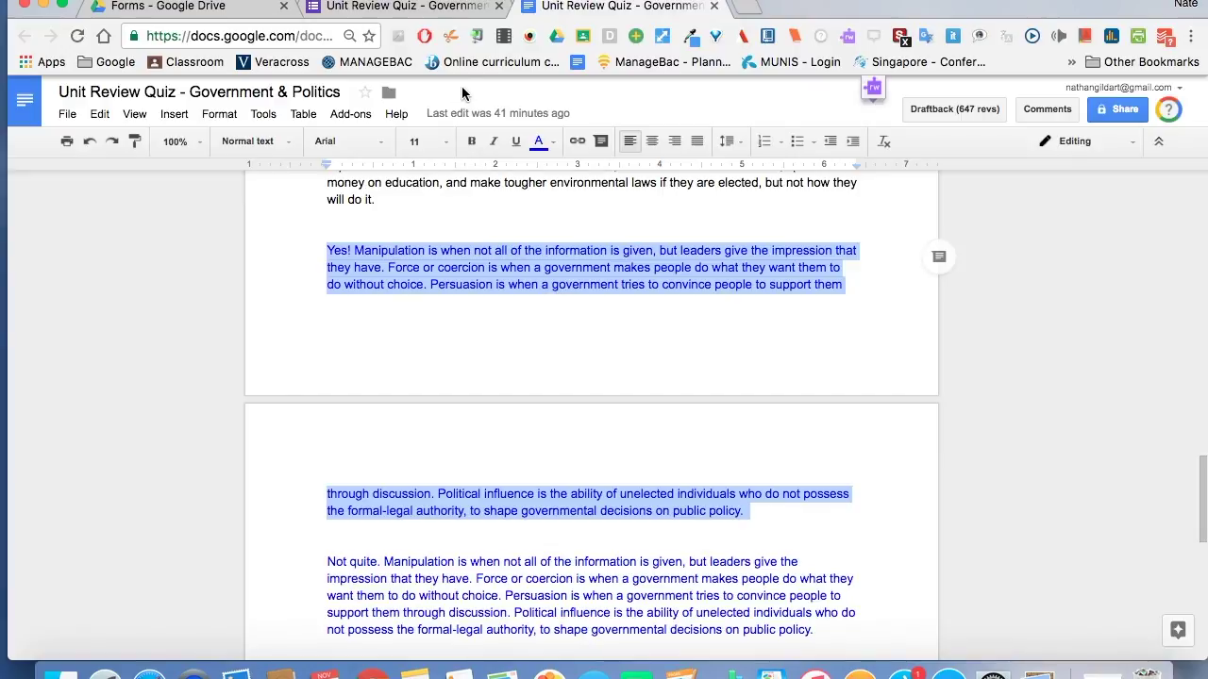
left_click(446, 7)
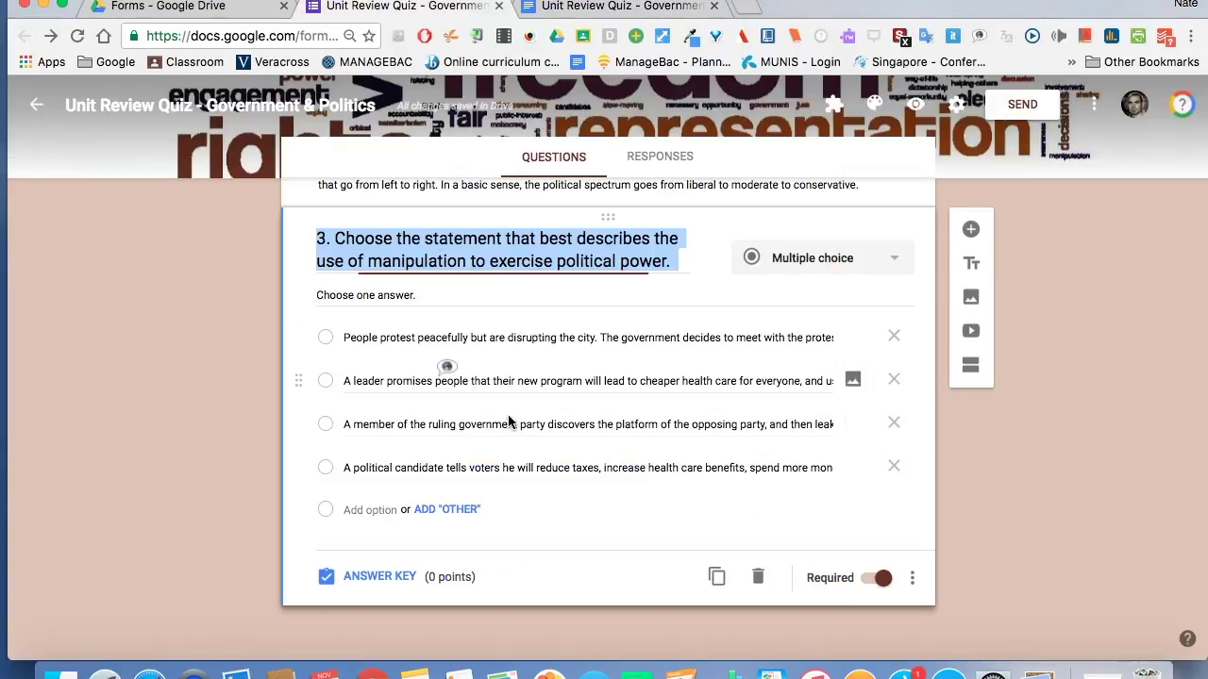
left_click(393, 582)
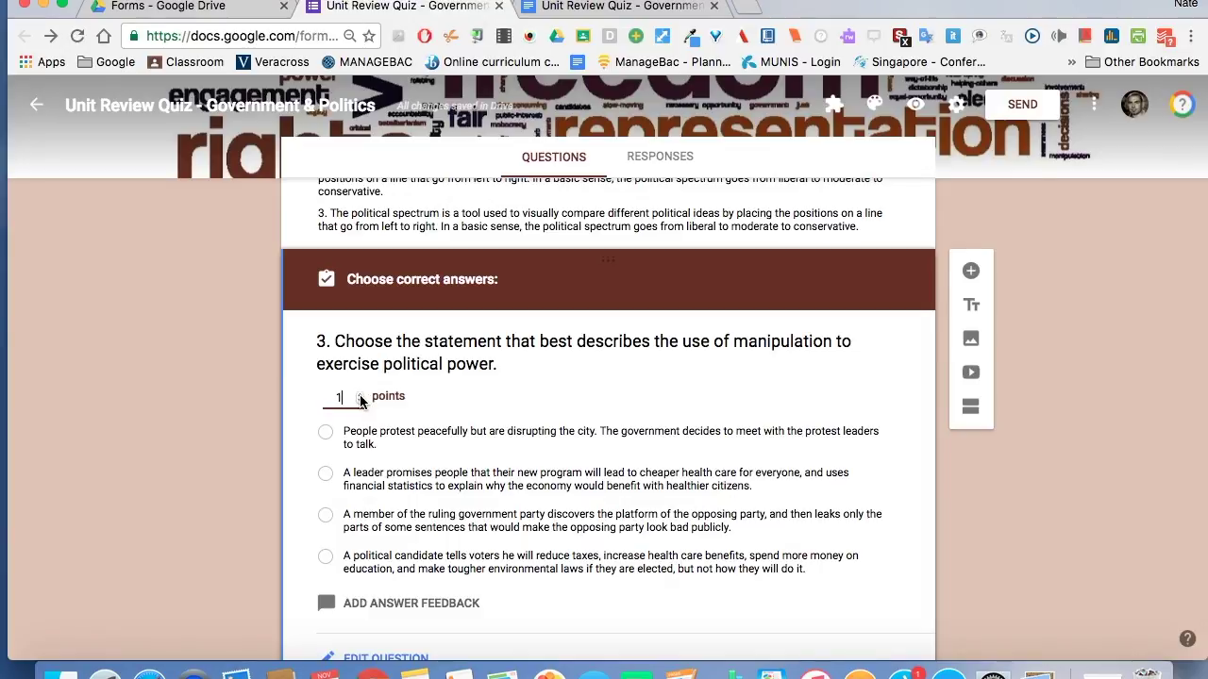
scroll(228, 436, "down", 2)
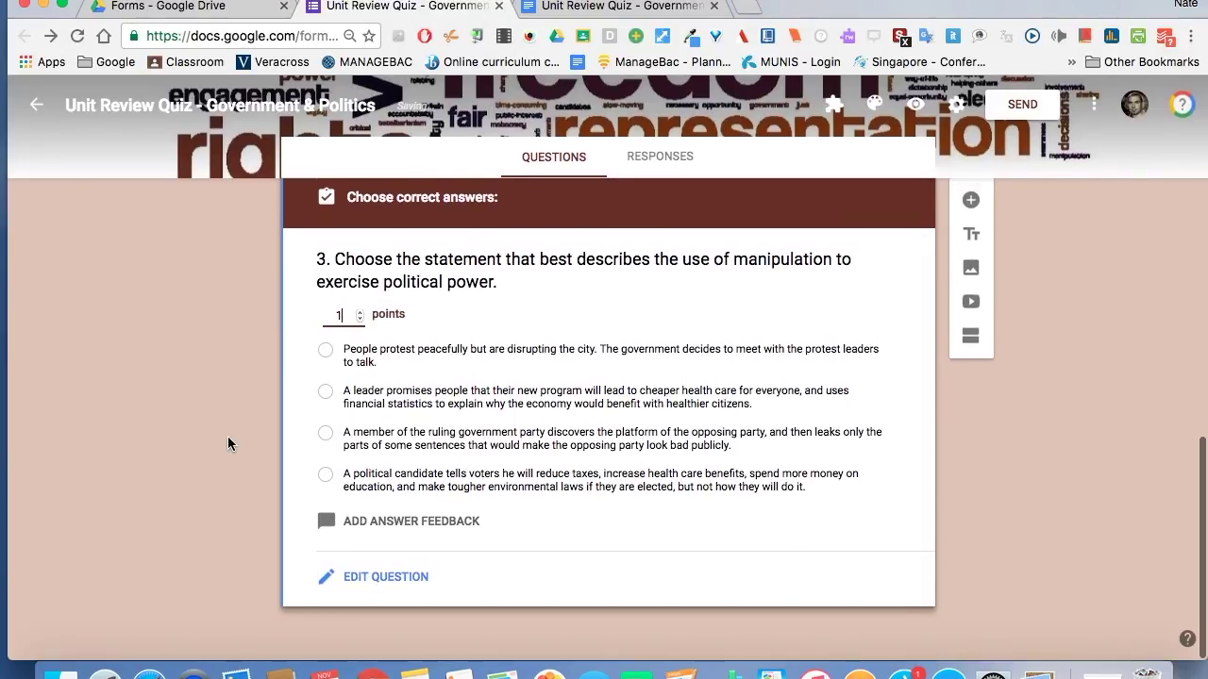
left_click(387, 525)
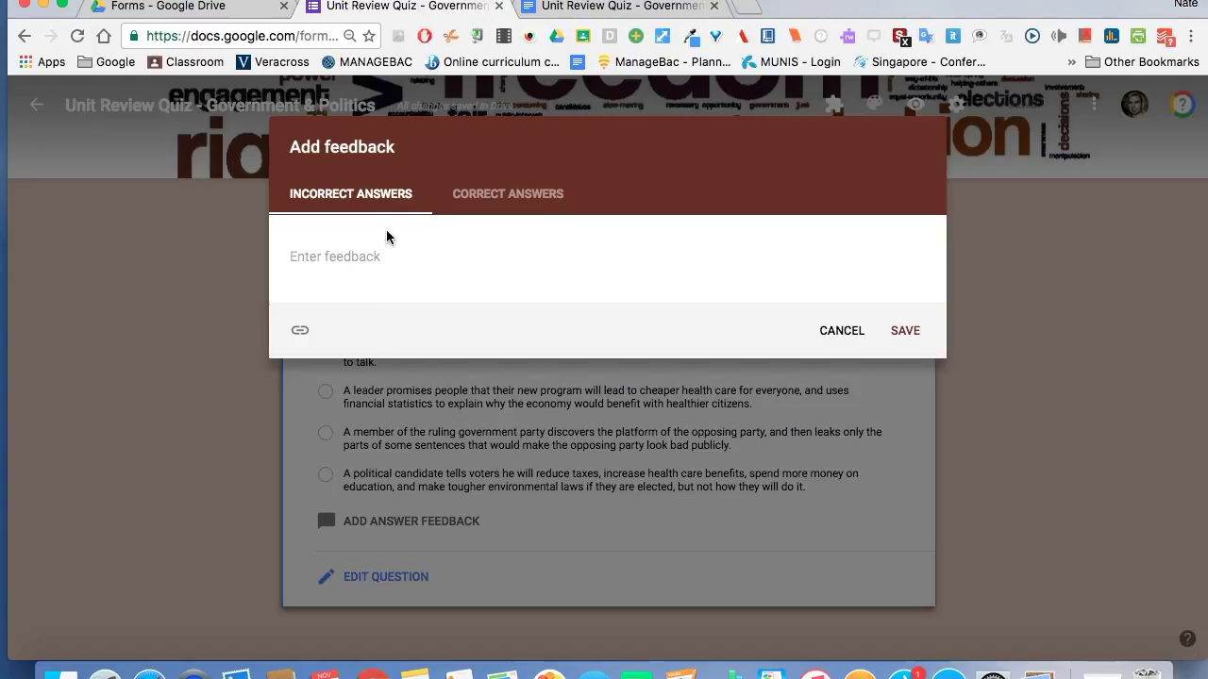
left_click(471, 196)
left_click(424, 257)
key("super+v")
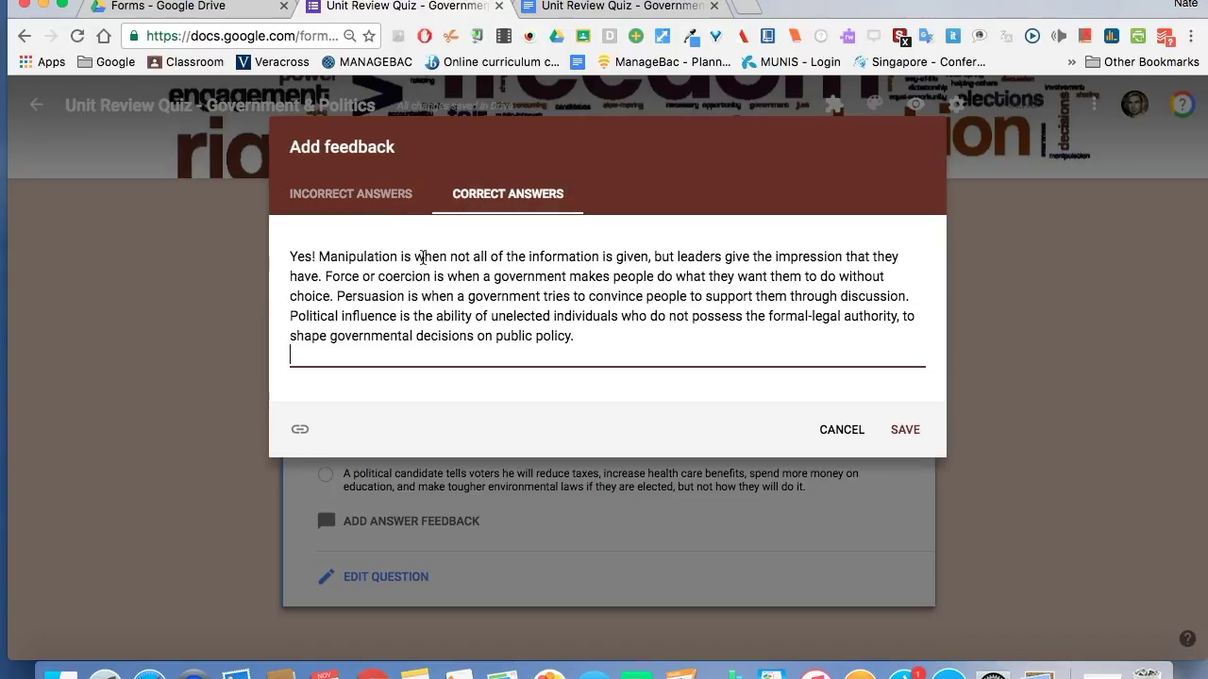
Add the 'Not quite.' explanation as question 3's incorrect-answer feedback and save both.
left_click(570, 9)
left_click_drag(327, 563, 828, 638)
key("super+c")
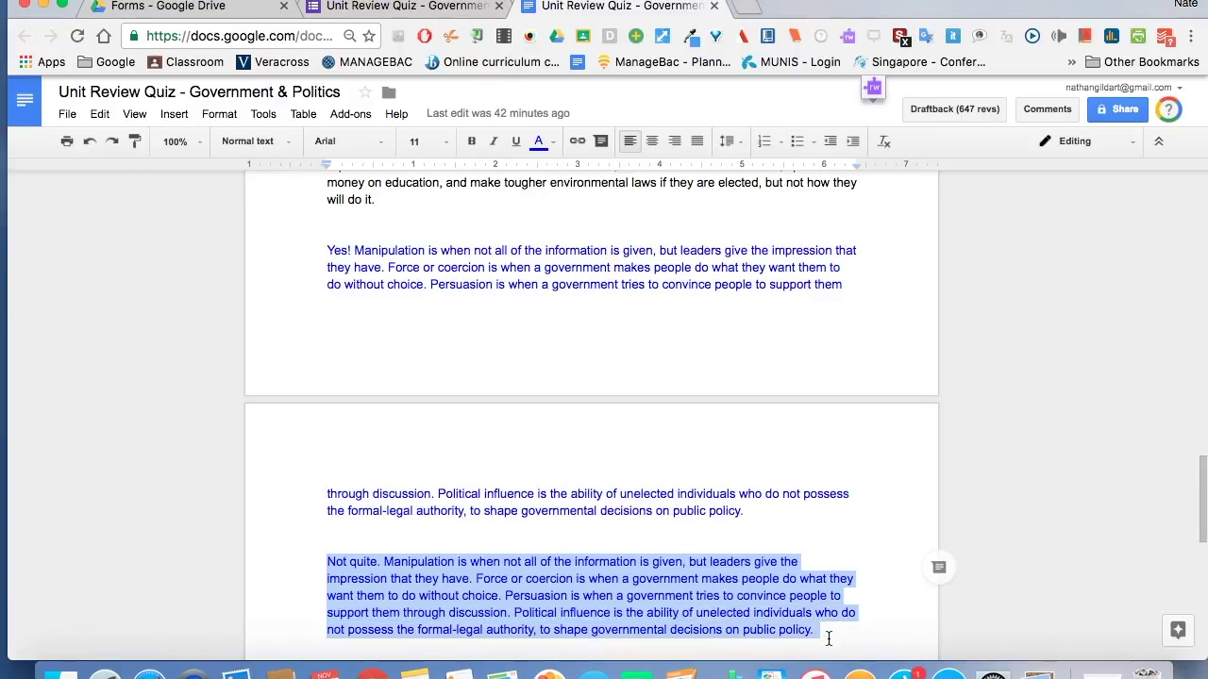
left_click(445, 15)
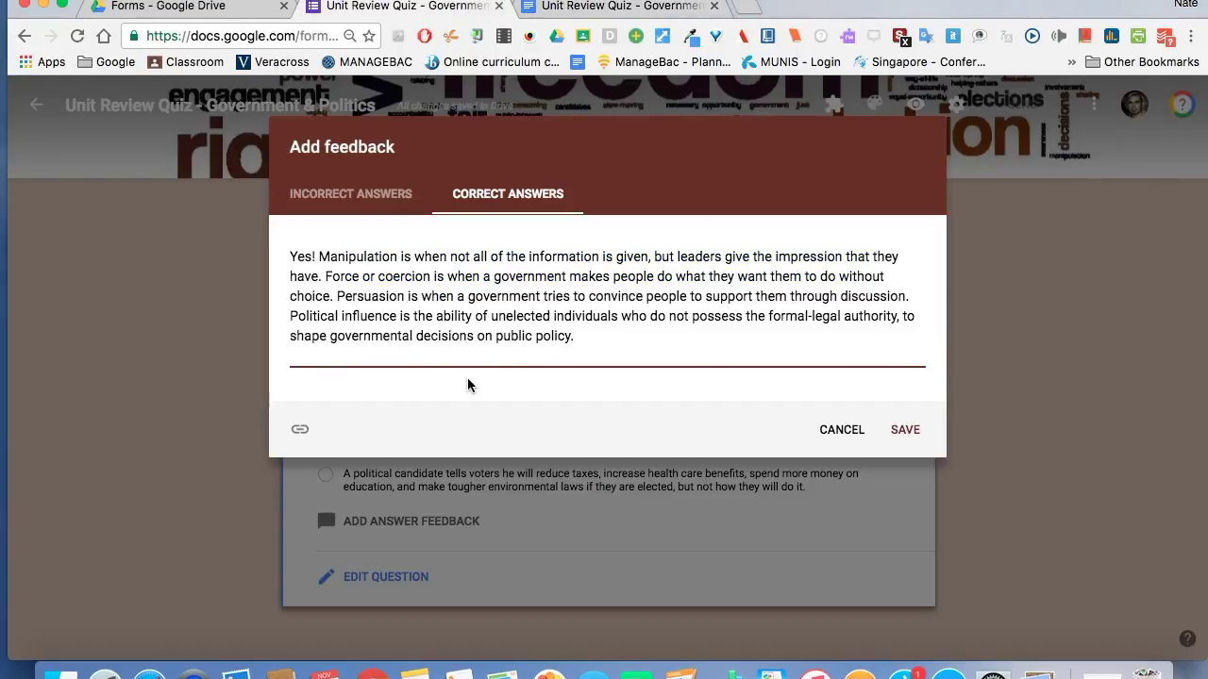
left_click(368, 197)
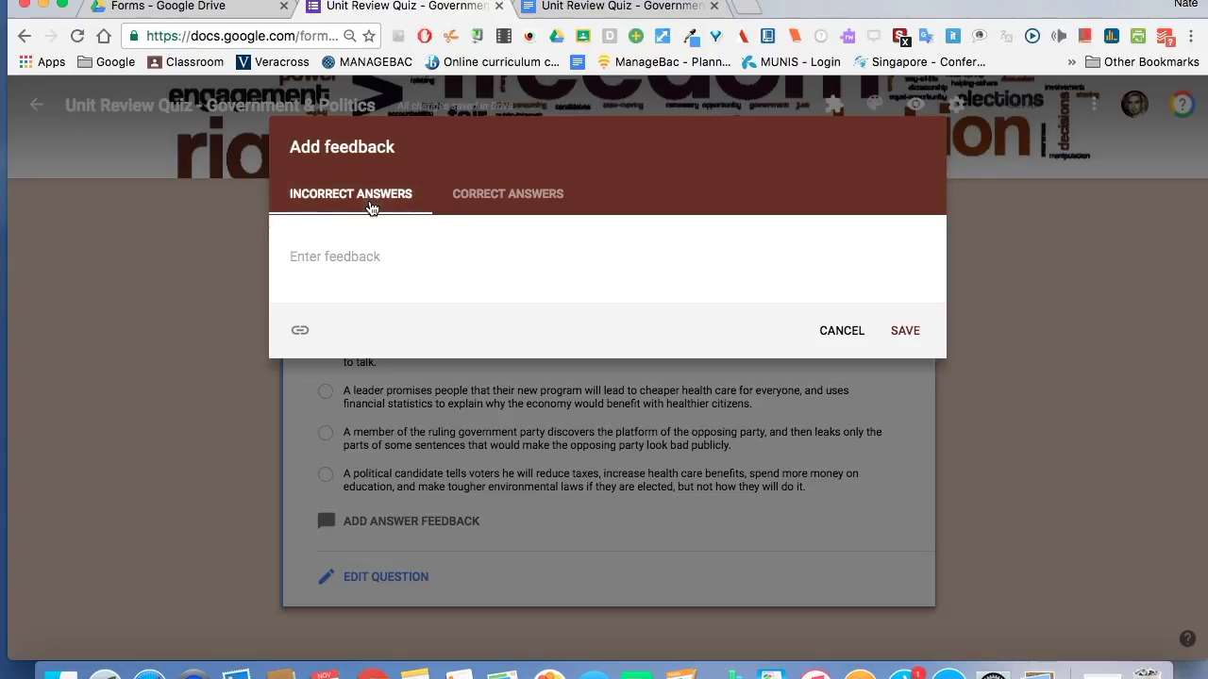
left_click(350, 260)
key("super+v")
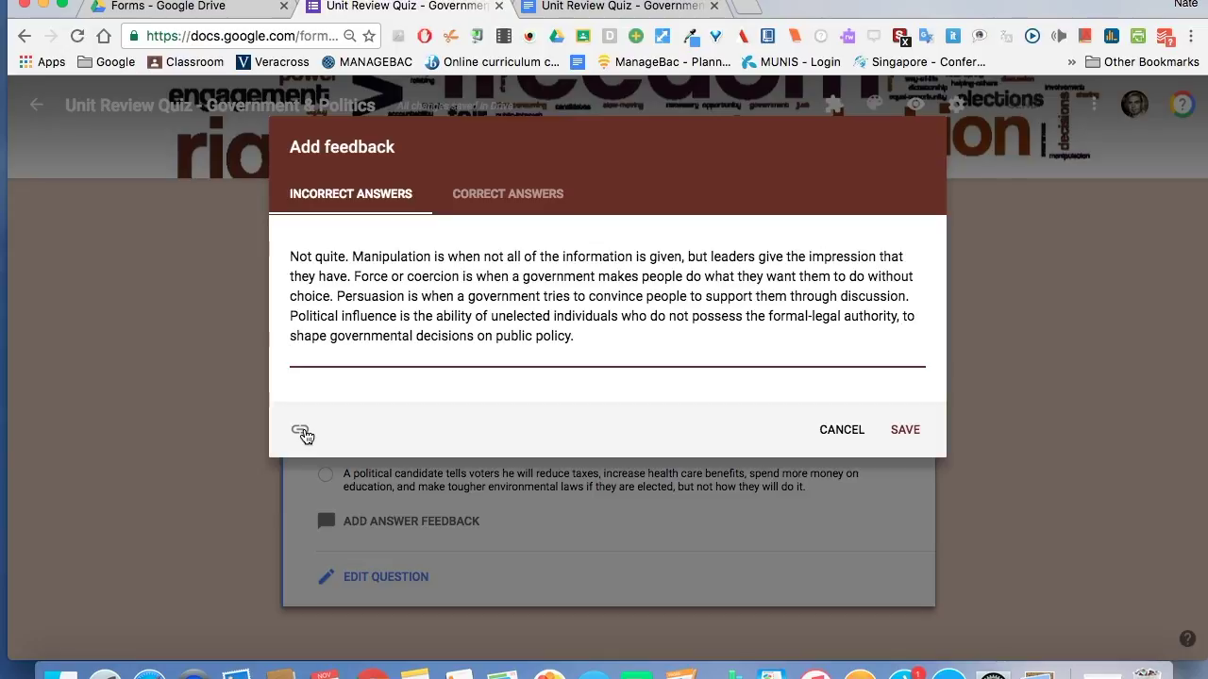
left_click(301, 431)
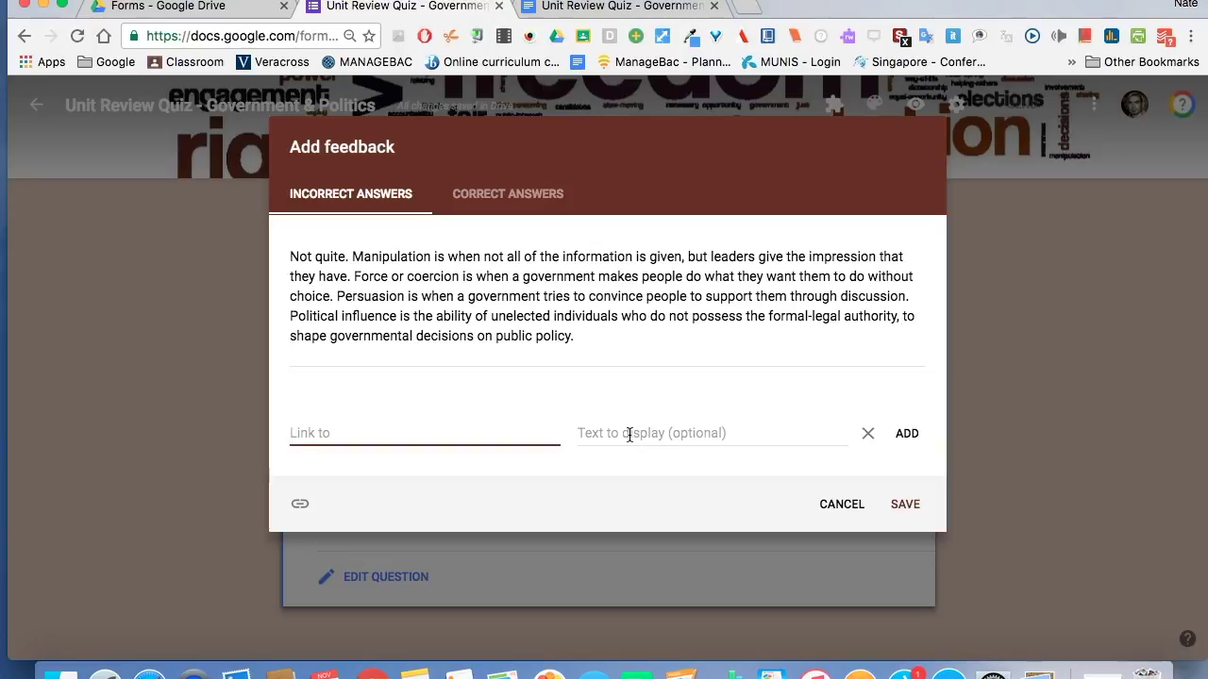
left_click(905, 505)
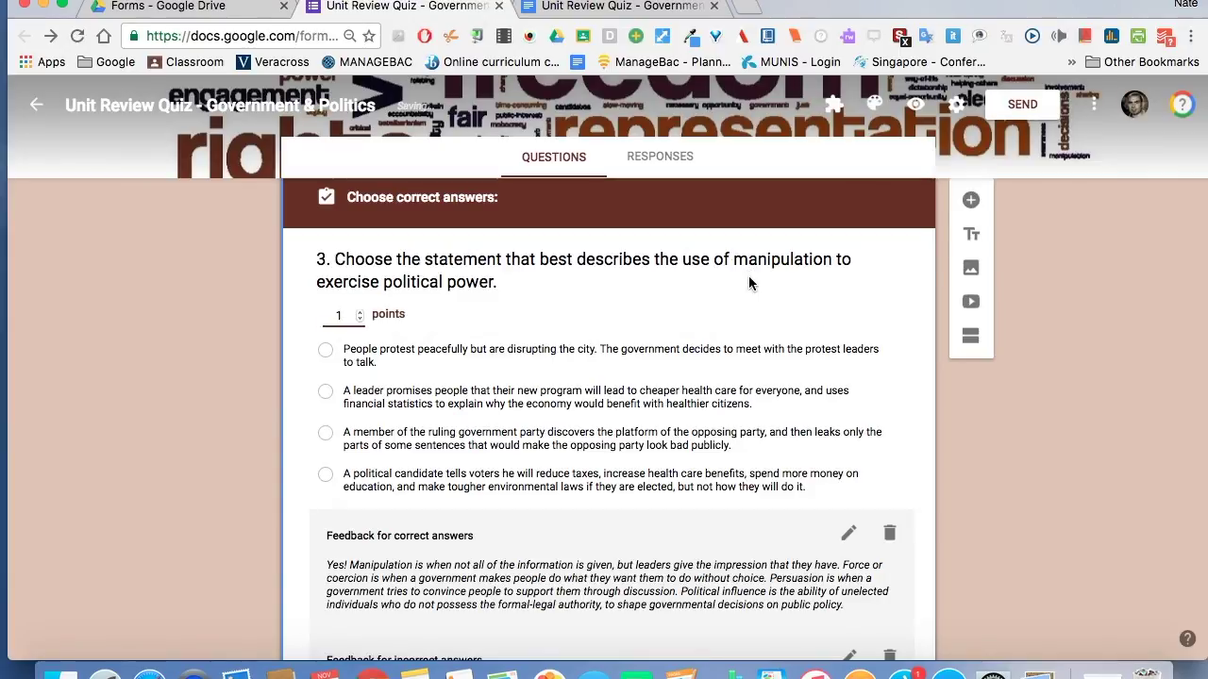
Mark option 2 as question 2's correct answer.
scroll(220, 351, "down", 3)
scroll(219, 351, "up", 10)
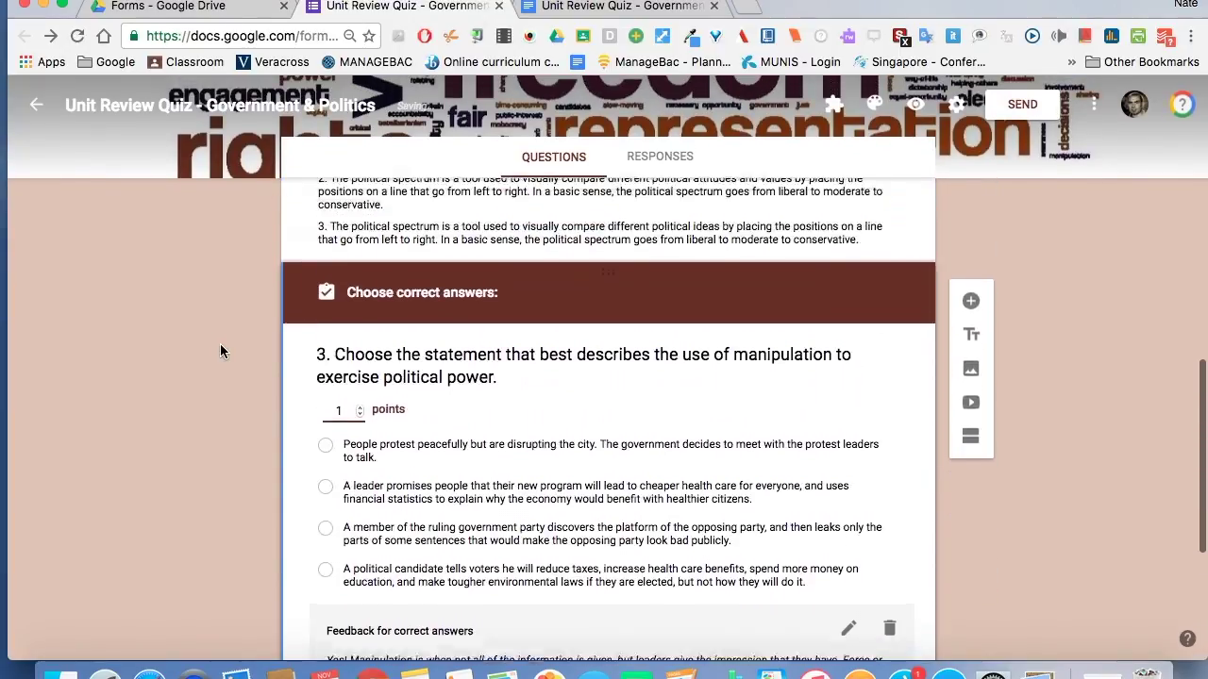
scroll(220, 349, "down", 6)
scroll(220, 349, "up", 4)
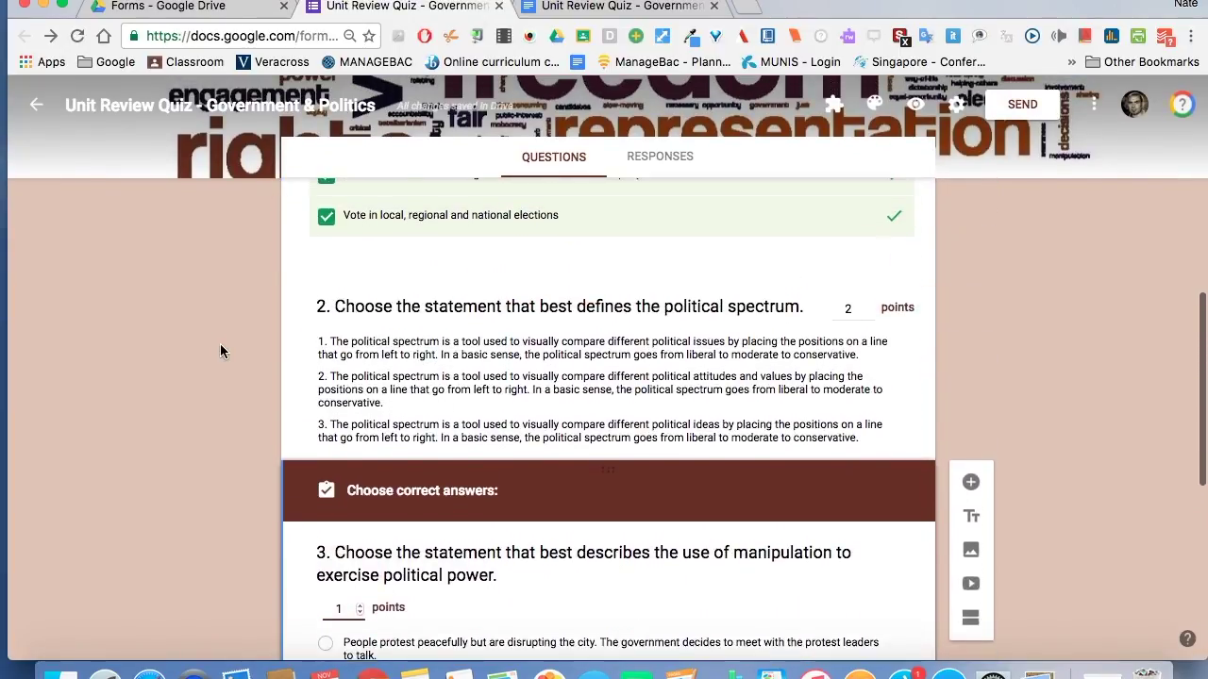
left_click(437, 474)
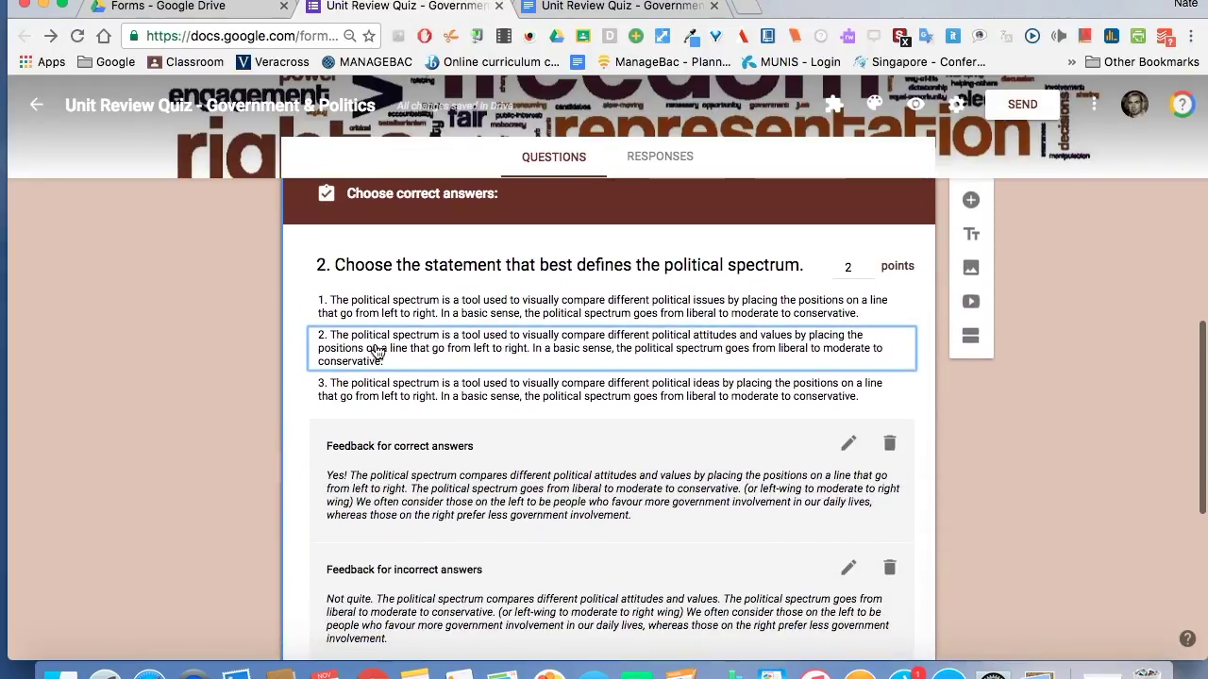
left_click(380, 350)
Mark the ruling-party member leaking selected sentences as question 3's correct answer.
scroll(222, 401, "down", 5)
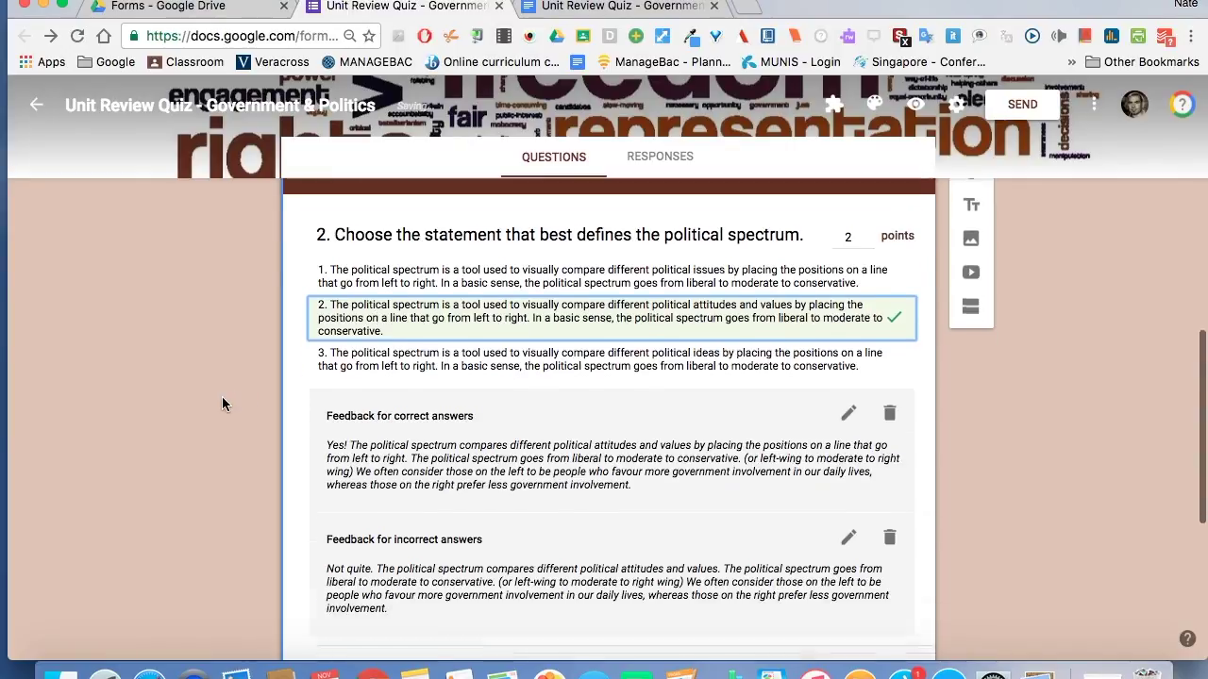
left_click(458, 415)
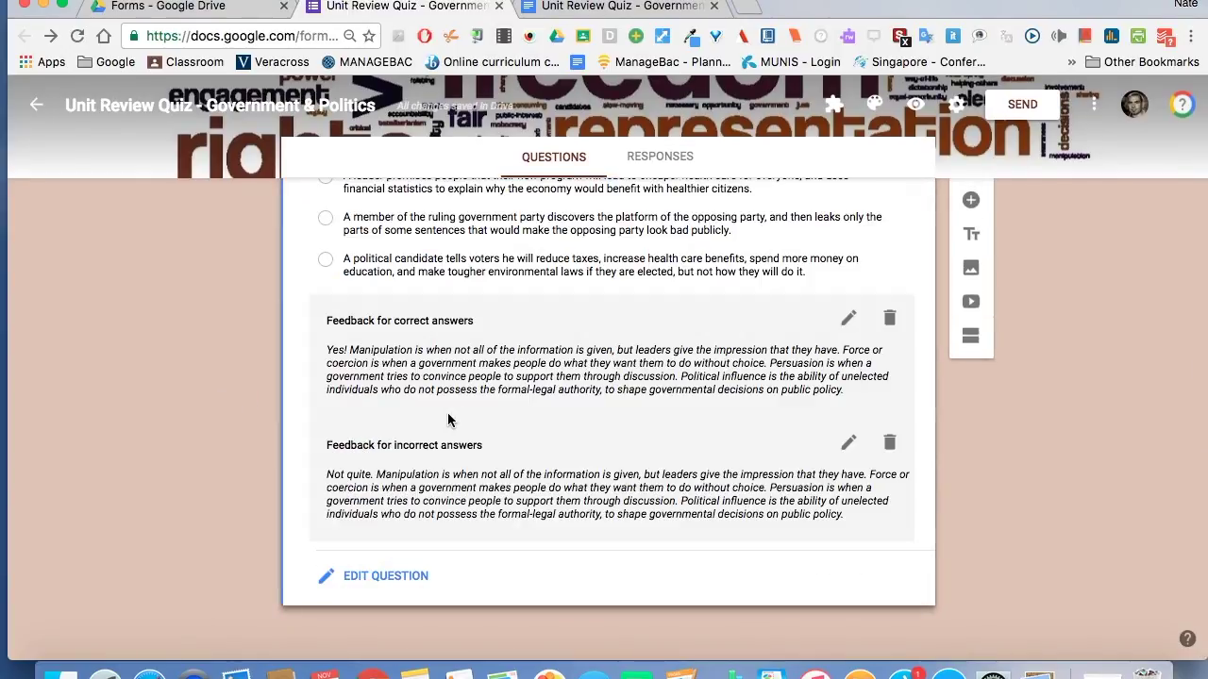
scroll(217, 401, "up", 2)
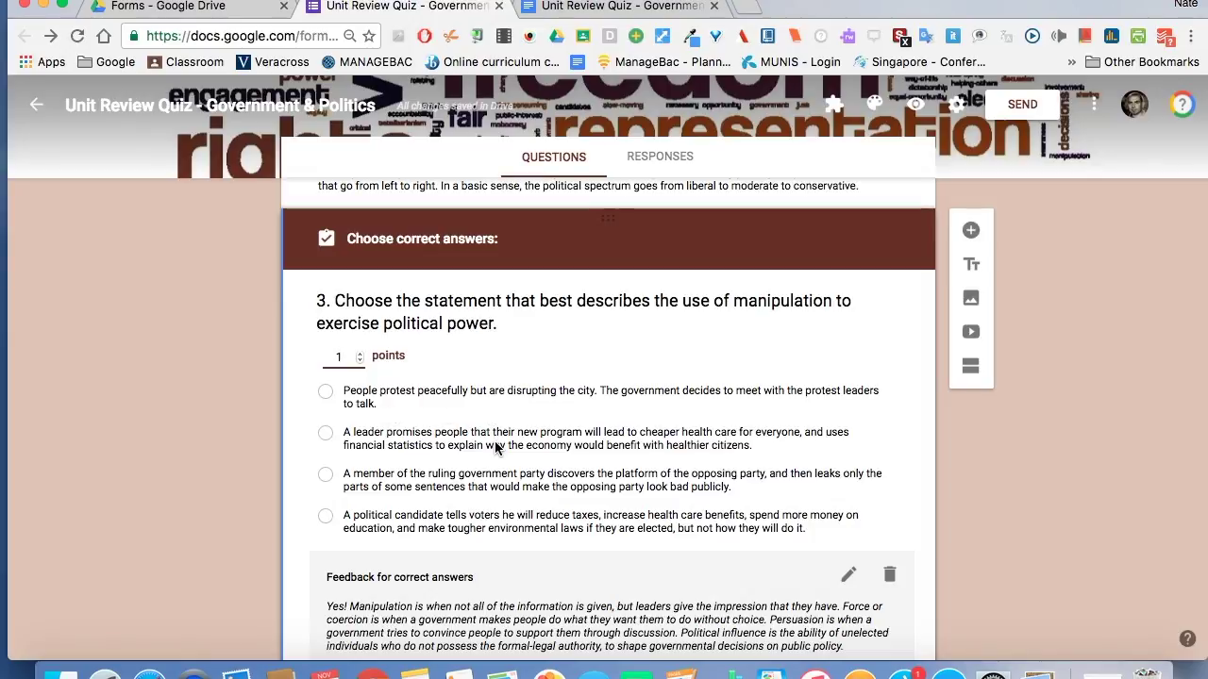
left_click(499, 486)
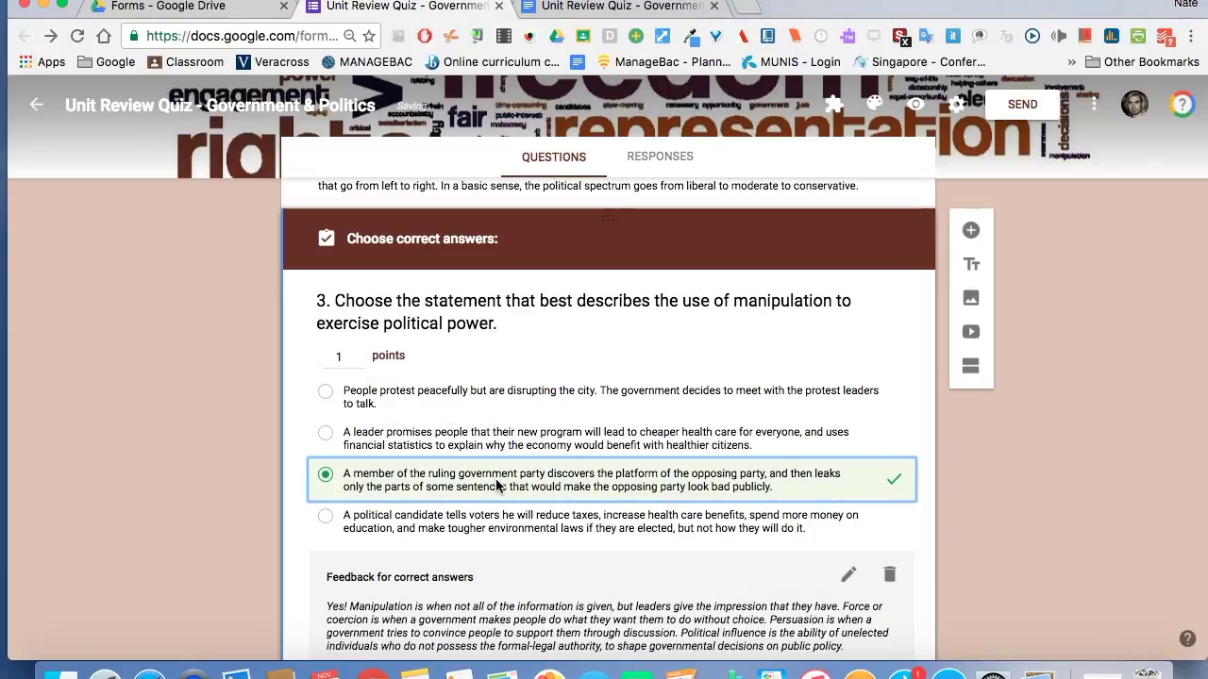
scroll(224, 524, "down", 5)
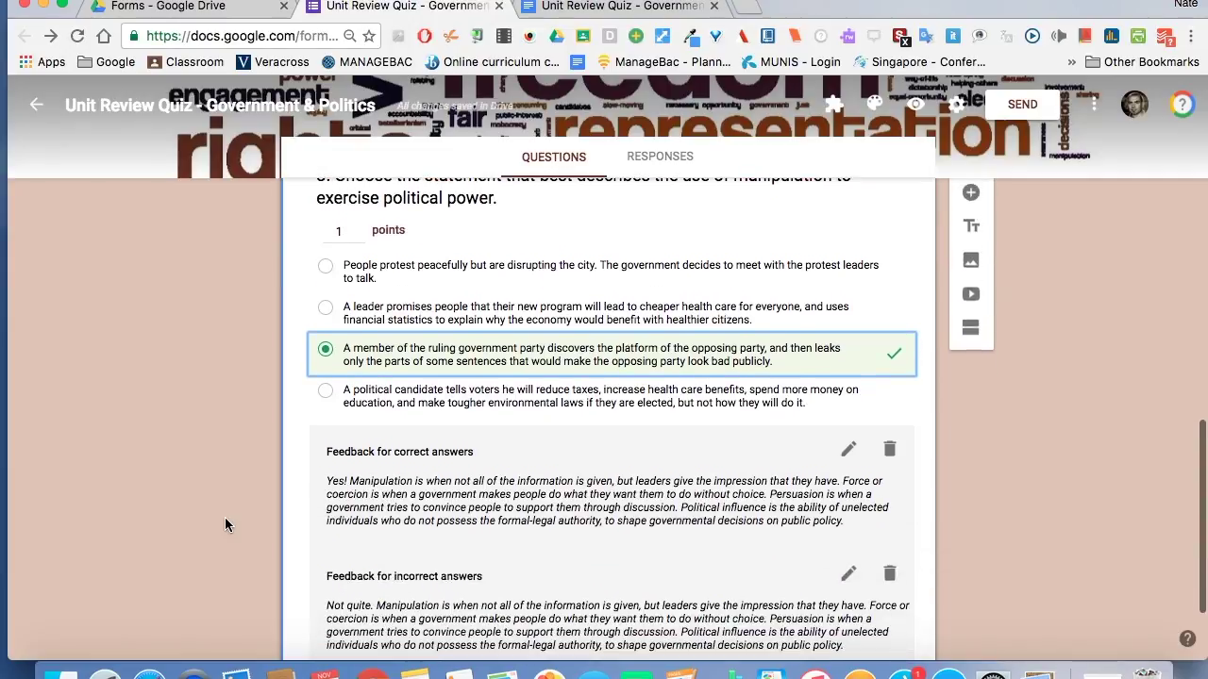
scroll(225, 524, "up", 15)
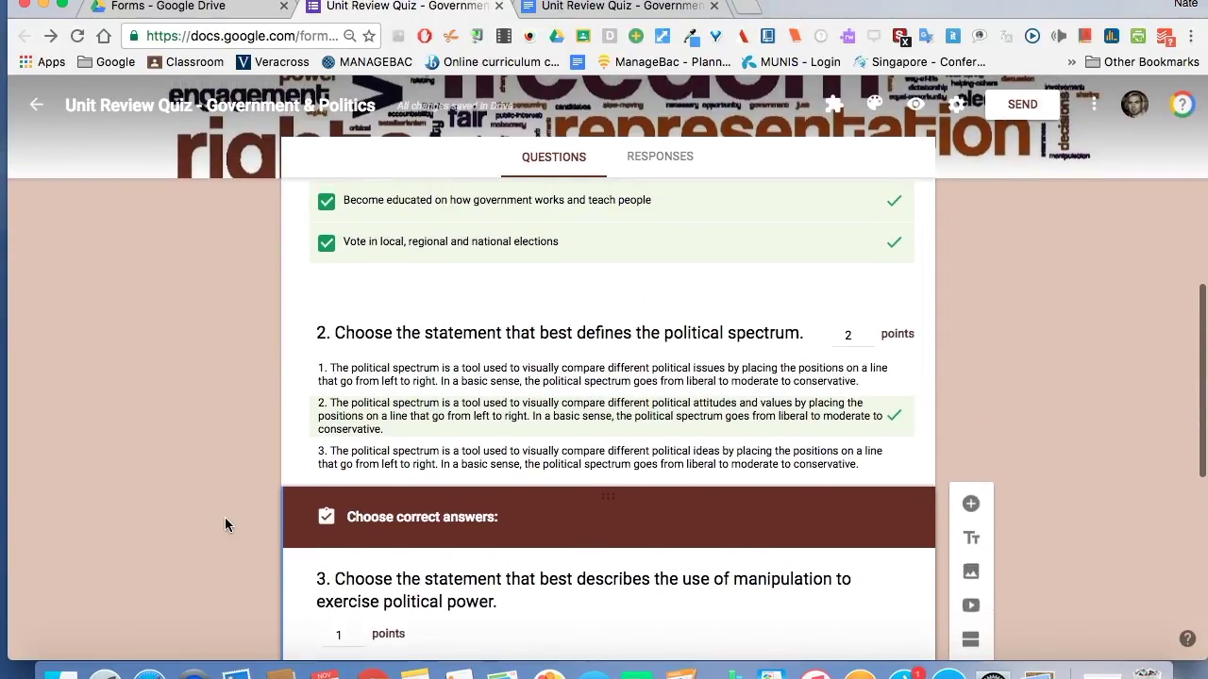
scroll(225, 525, "up", 1)
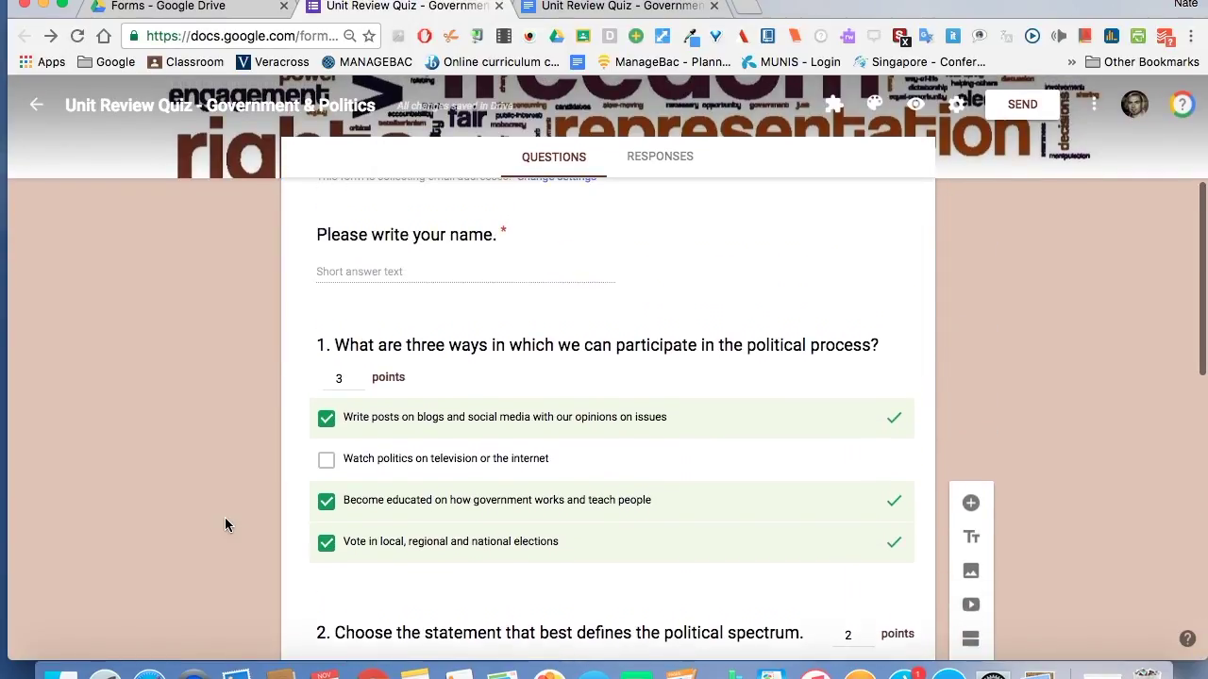
scroll(225, 525, "down", 12)
scroll(225, 517, "up", 15)
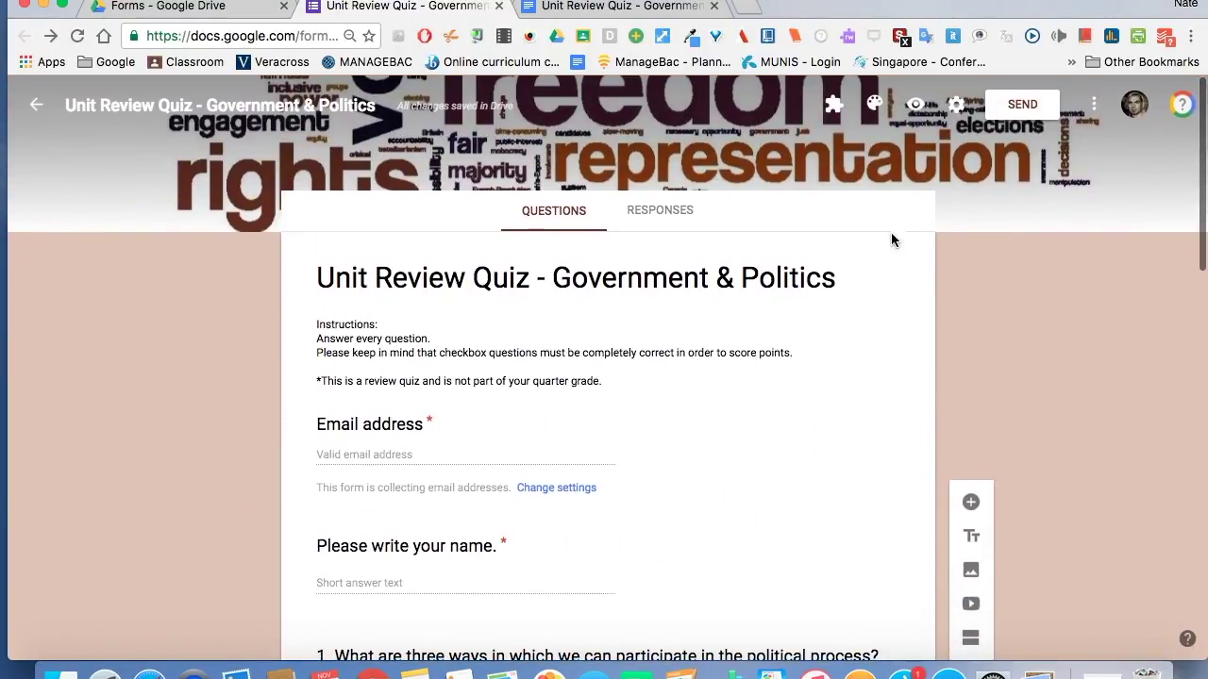
Preview the quiz as a respondent and scroll through the email, name and three questions.
left_click(917, 105)
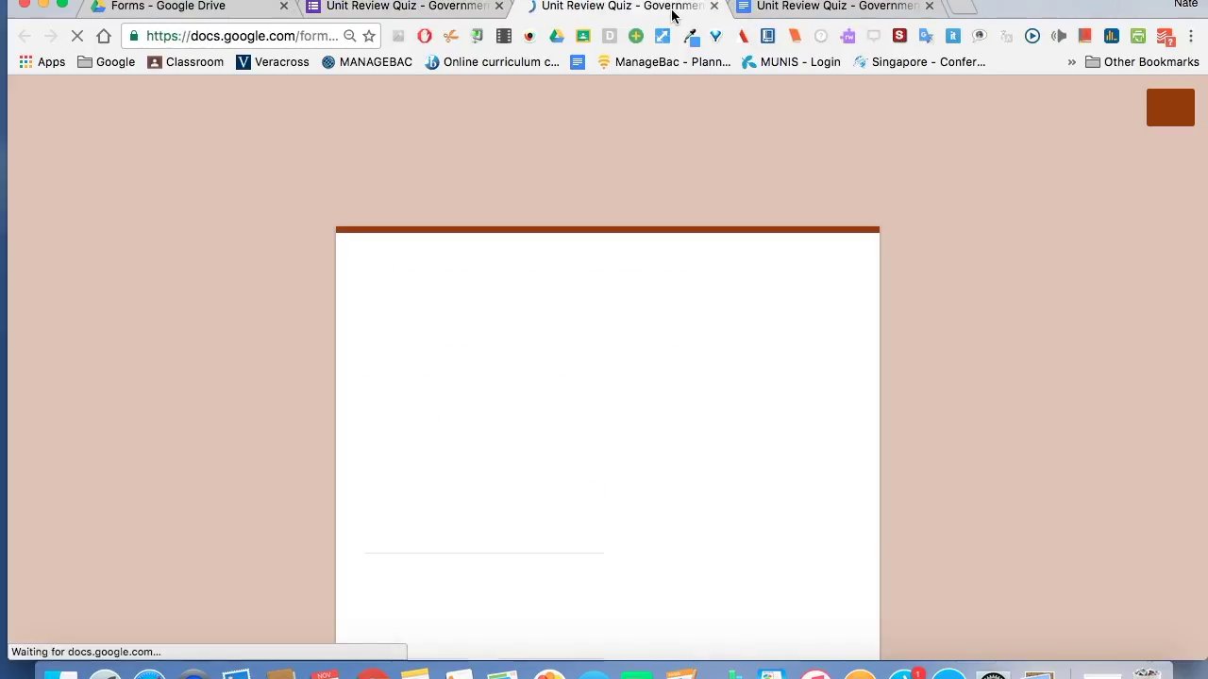
scroll(952, 394, "down", 3)
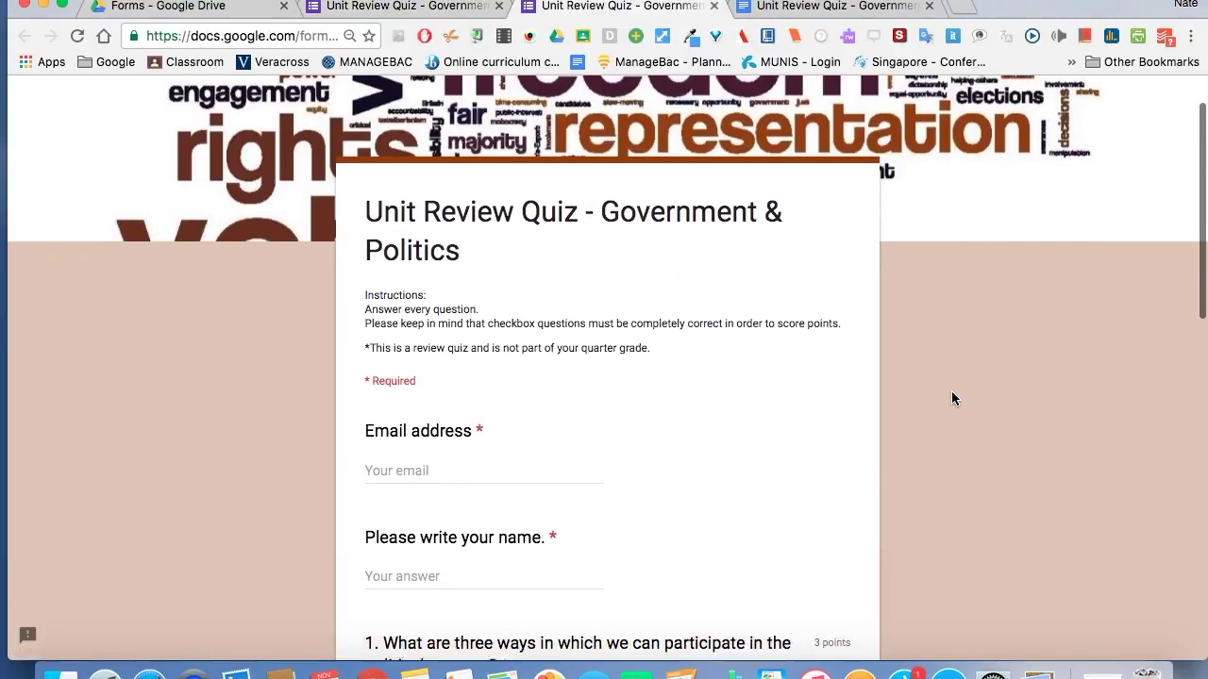
scroll(951, 398, "down", 8)
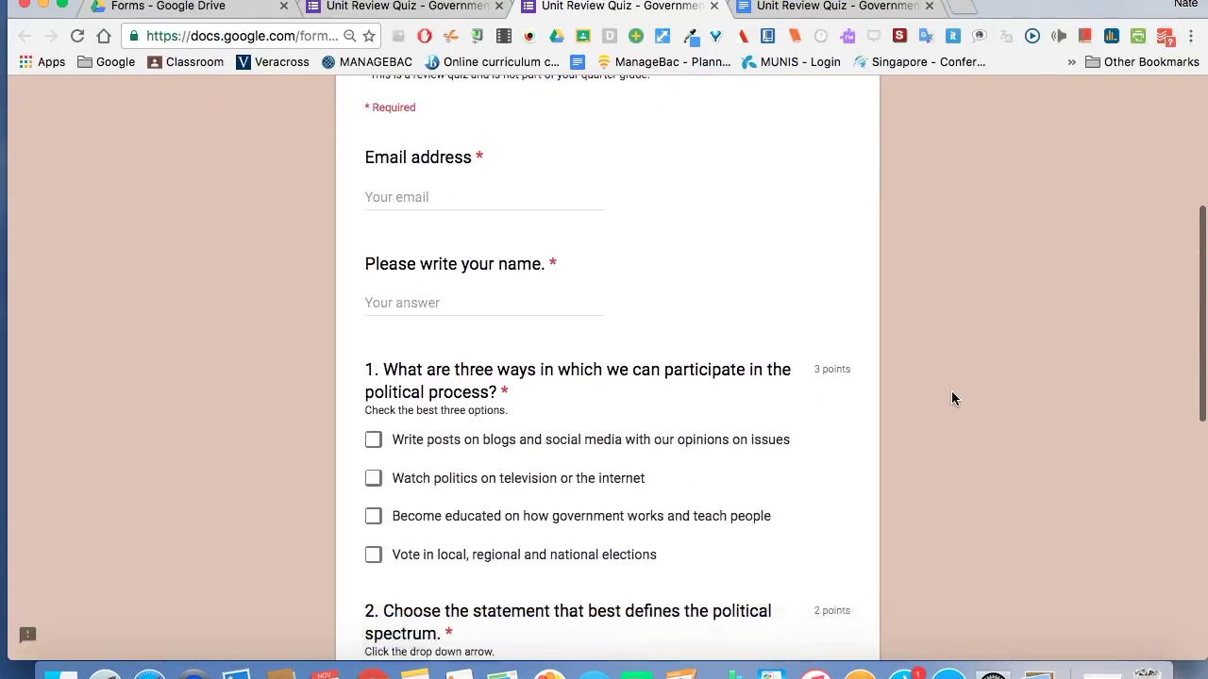
scroll(951, 398, "down", 9)
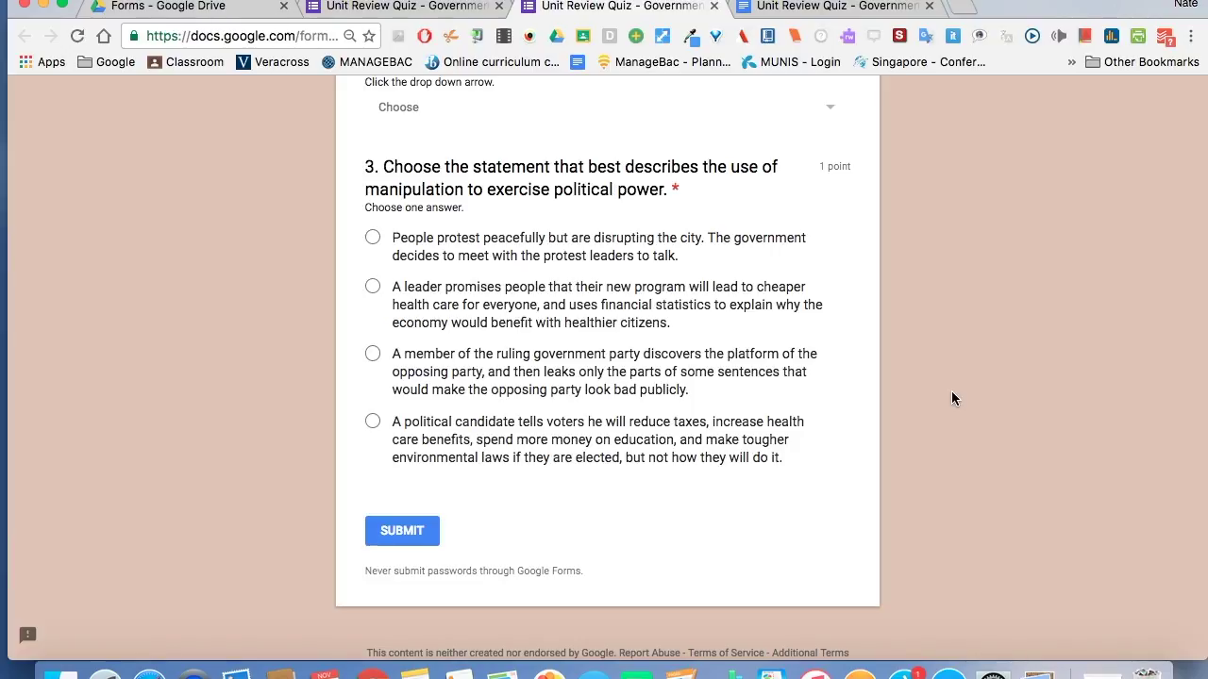
scroll(951, 398, "up", 20)
scroll(951, 398, "down", 4)
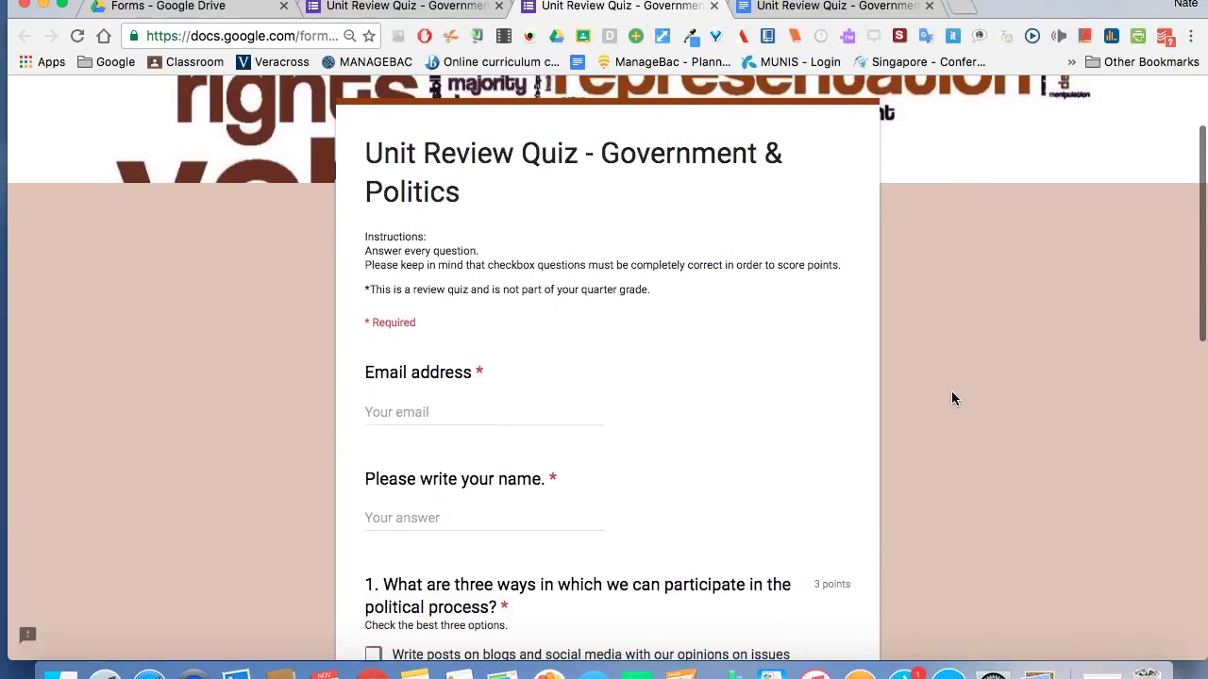
Fill in the respondent's email address and name in the preview.
left_click(539, 416)
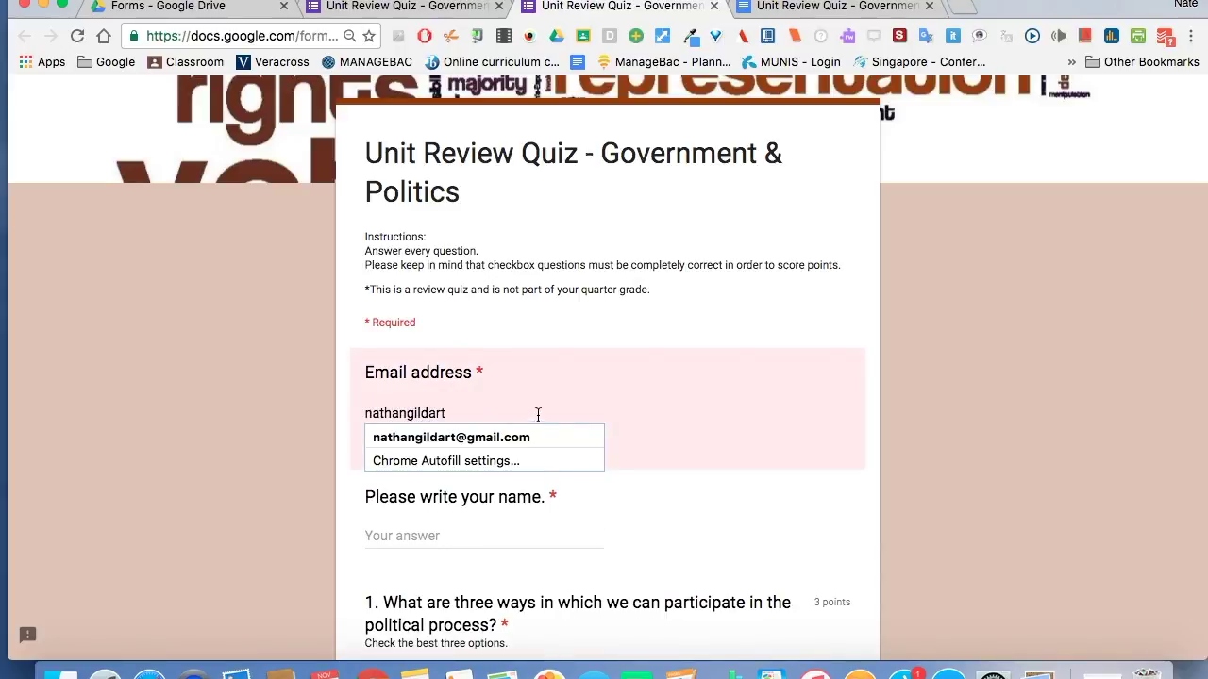
left_click(509, 438)
left_click(427, 521)
type("Nathan G")
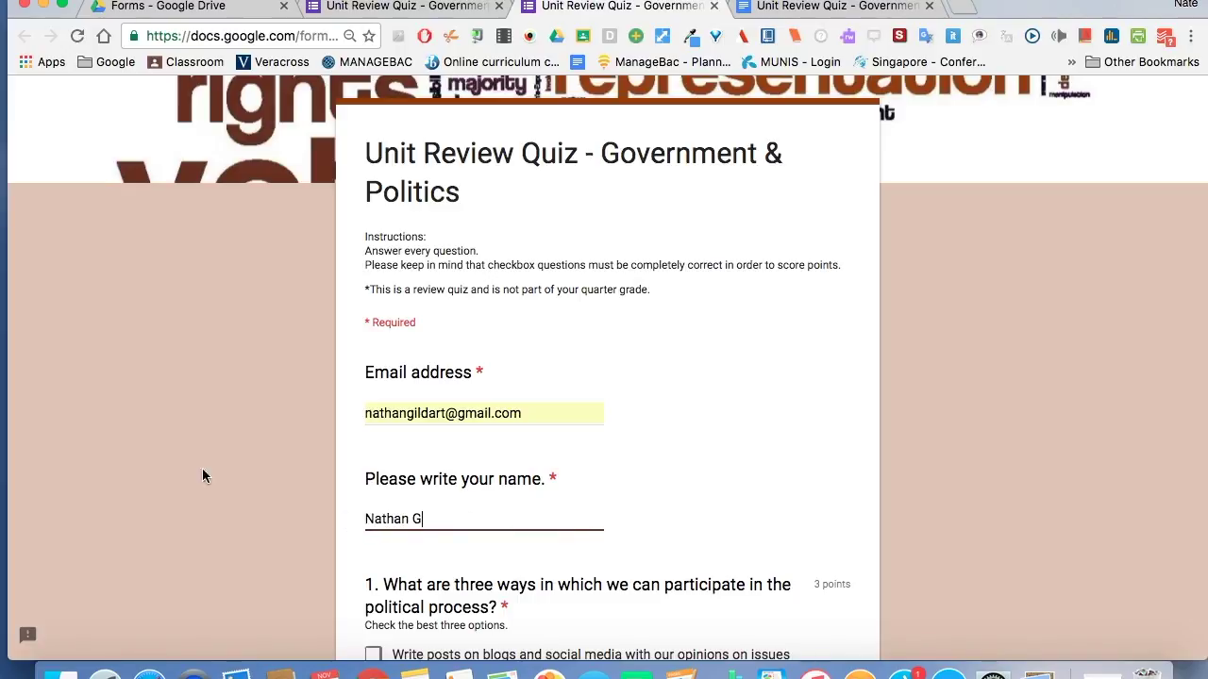
Tick blog posts, watching politics and becoming educated for question 1.
scroll(202, 476, "down", 4)
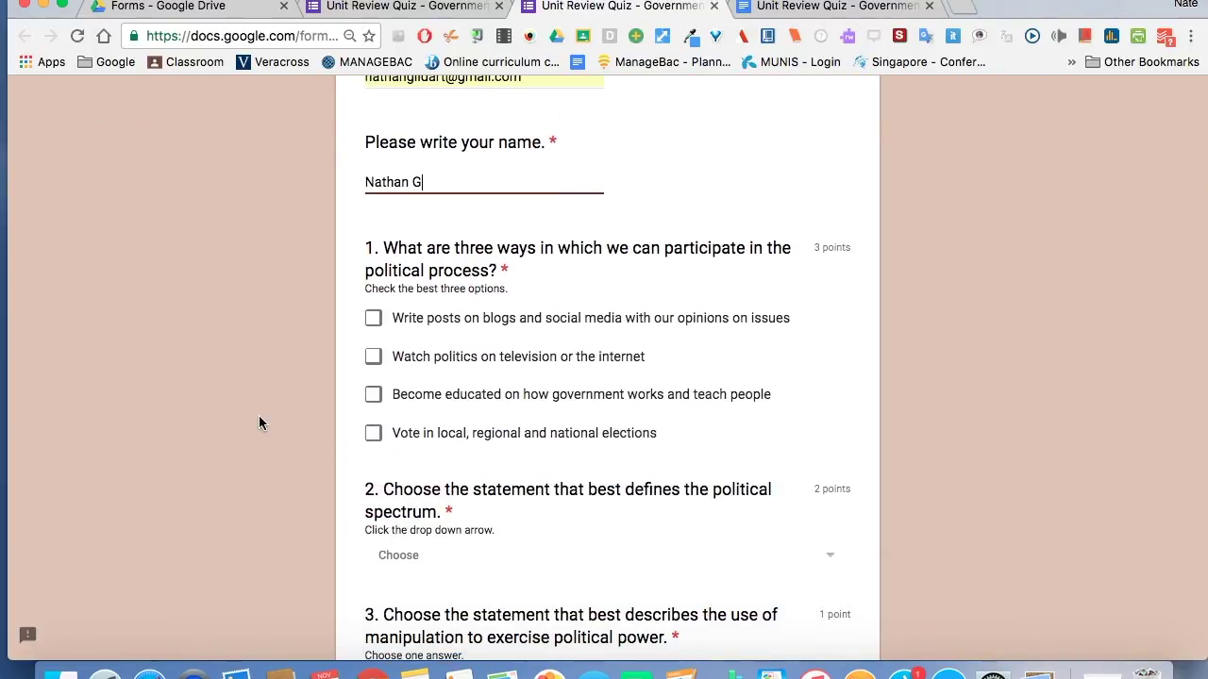
left_click(373, 321)
left_click(373, 356)
left_click(374, 394)
Choose the second political spectrum definition and the party-leak statement, then submit the quiz.
scroll(292, 439, "down", 4)
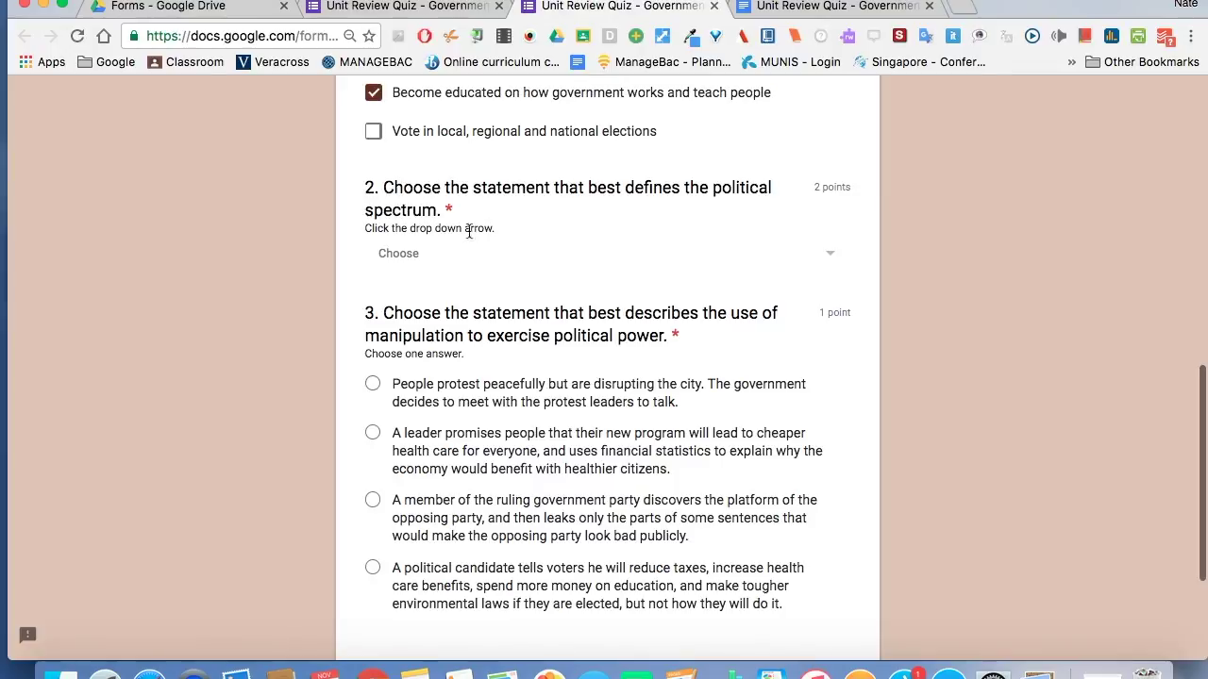
left_click(588, 261)
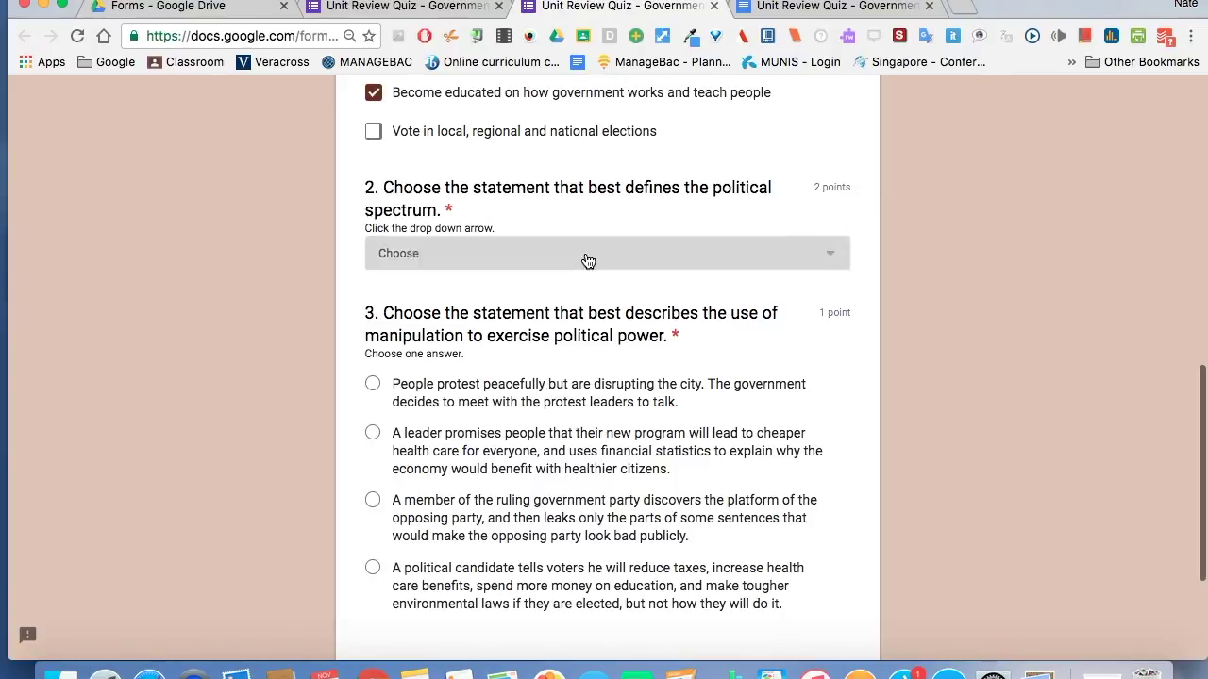
left_click(898, 258)
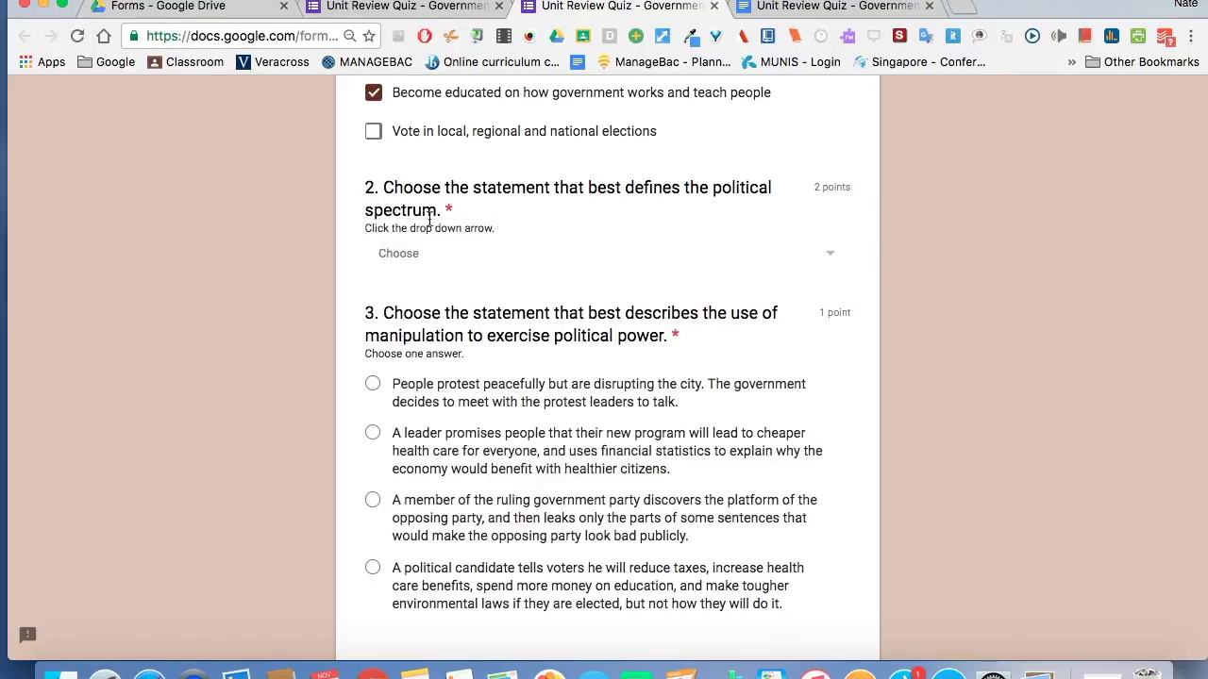
left_click(830, 257)
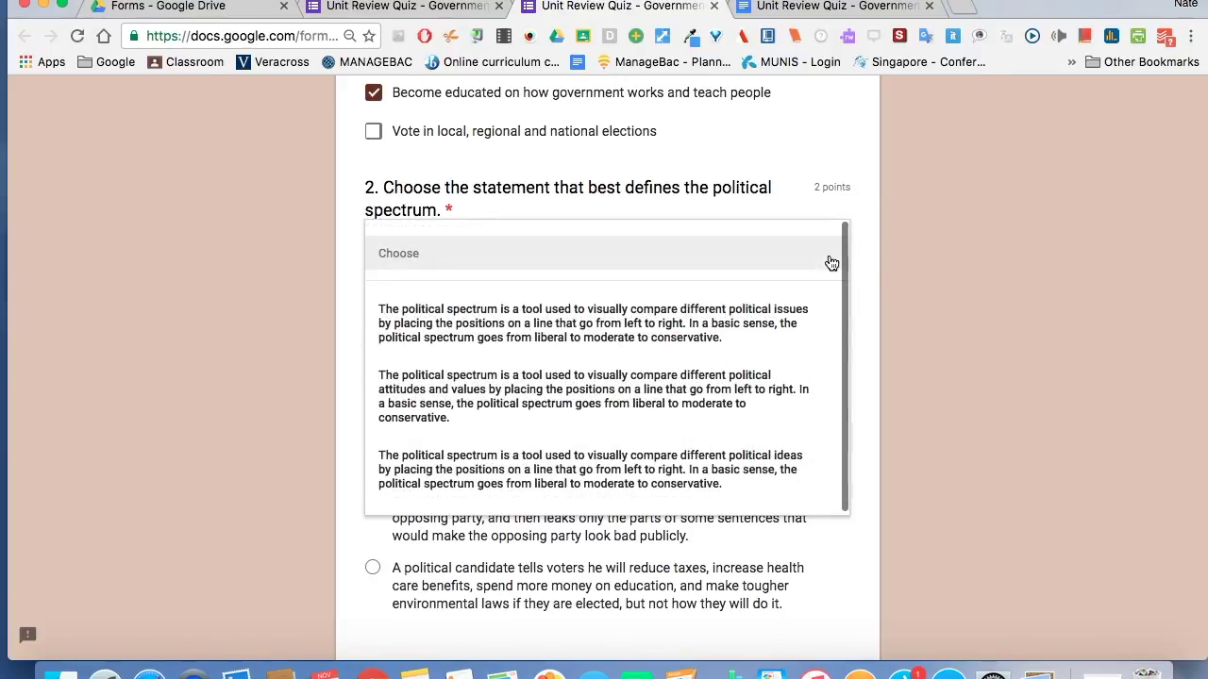
left_click(674, 406)
scroll(962, 418, "down", 5)
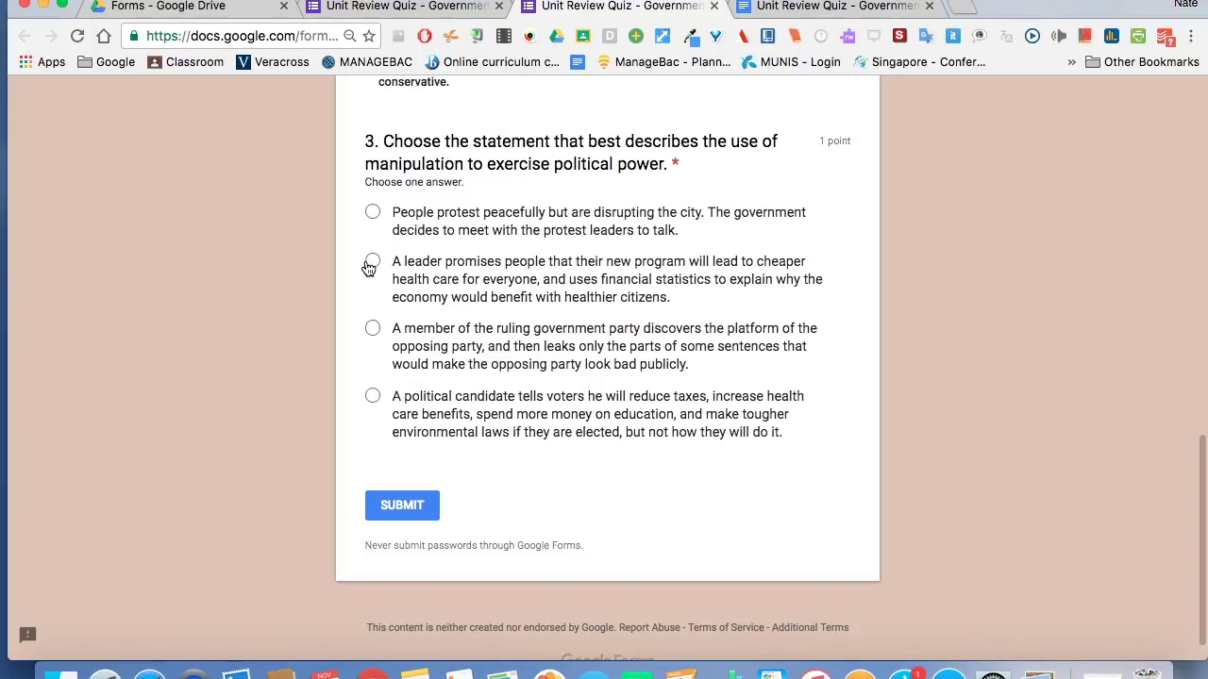
left_click(374, 331)
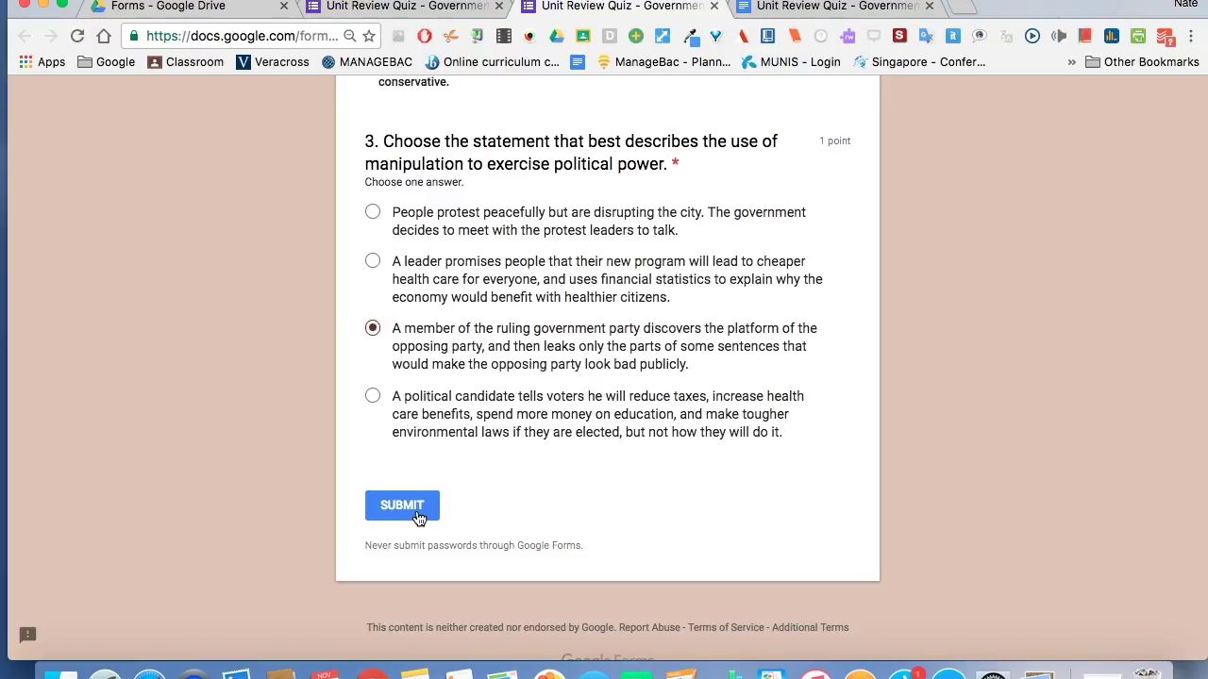
left_click(418, 517)
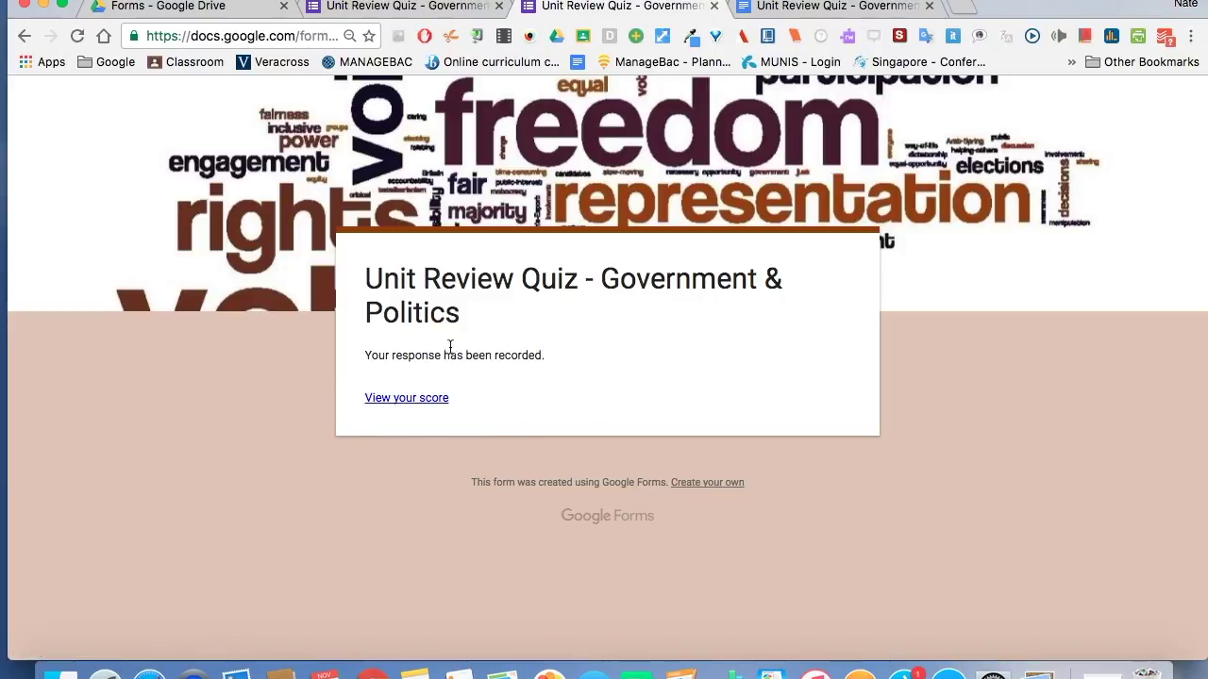
Open the score page and review the 0/3, 2/2 and 1/1 results with feedback.
left_click(429, 400)
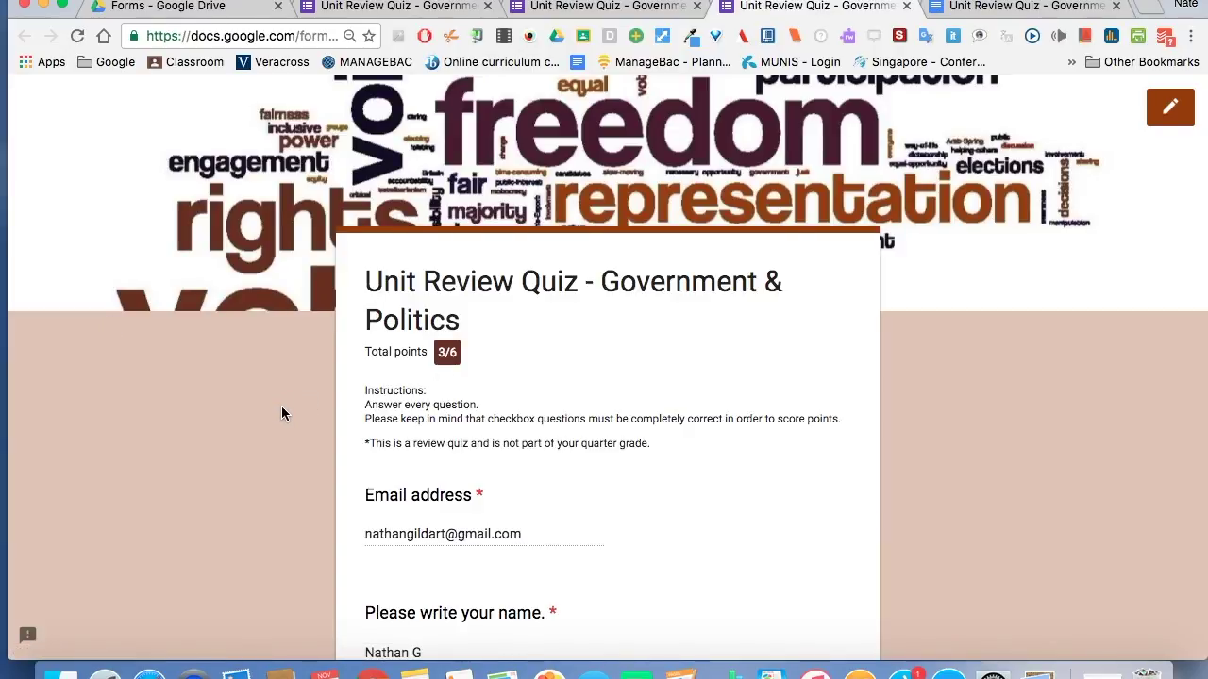
scroll(282, 407, "down", 4)
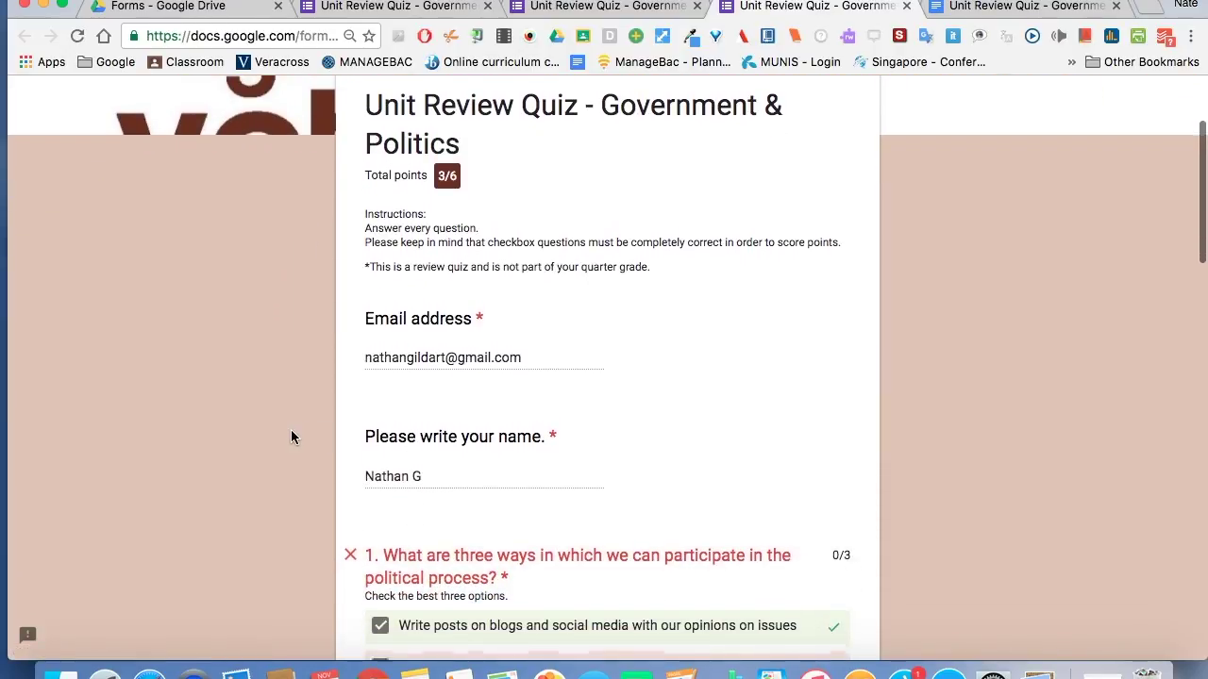
scroll(290, 429, "down", 7)
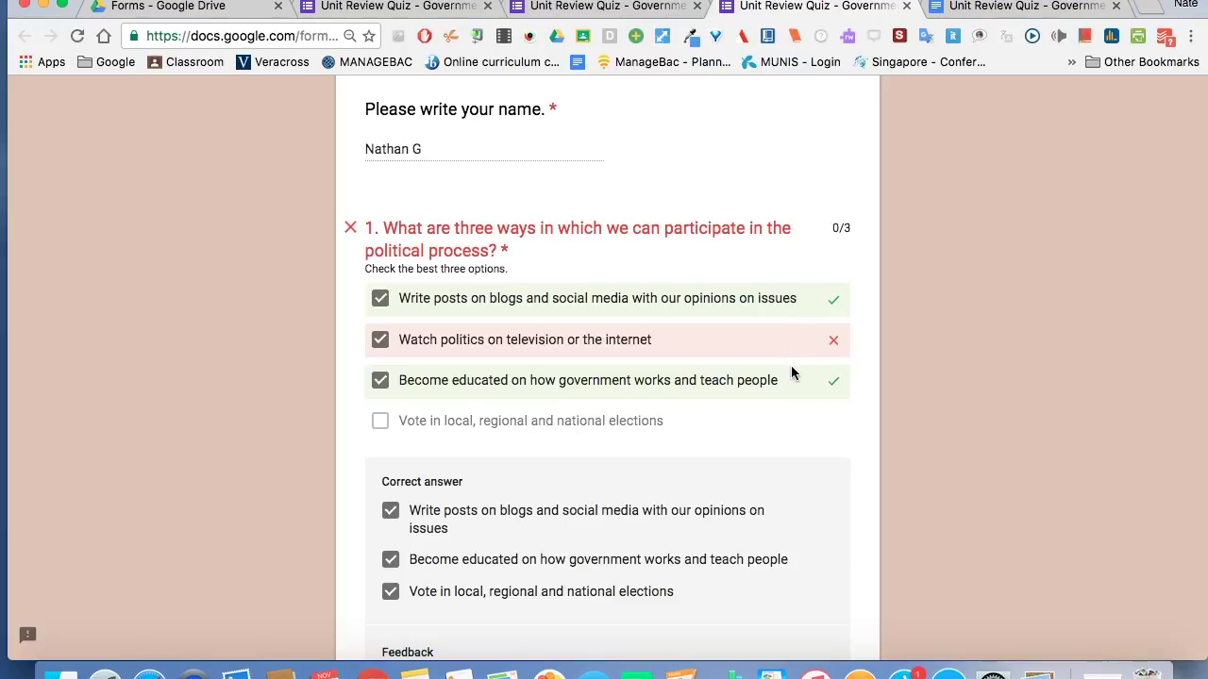
scroll(930, 393, "down", 5)
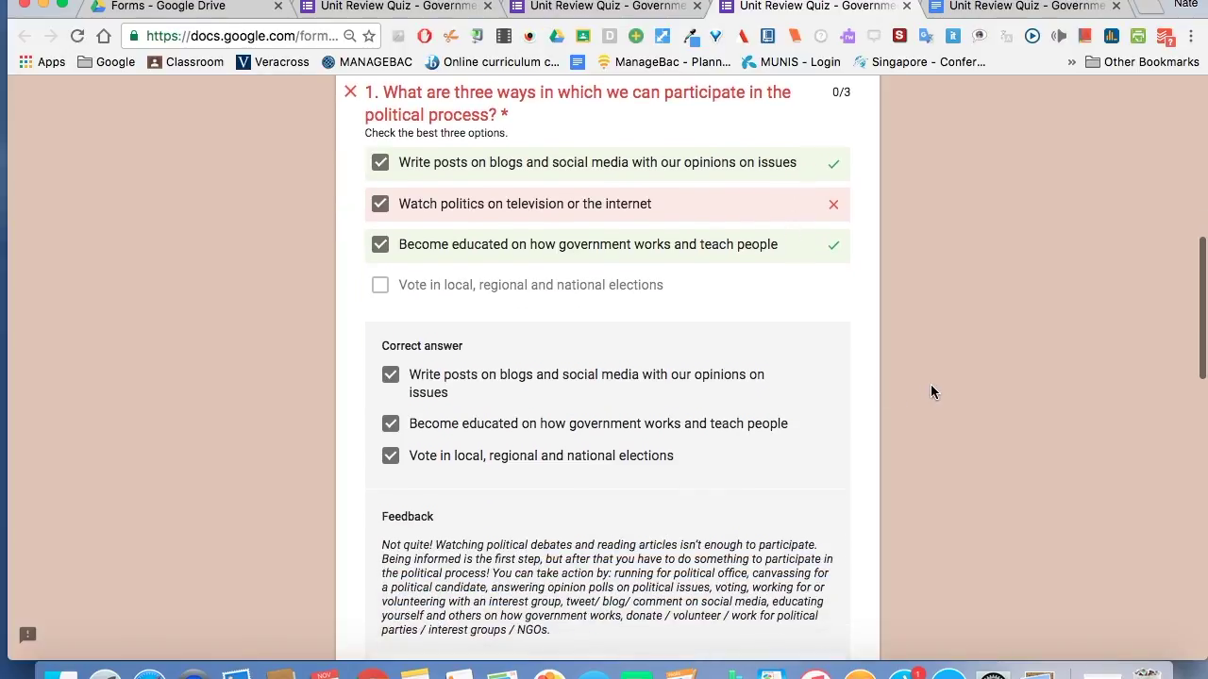
scroll(930, 392, "down", 2)
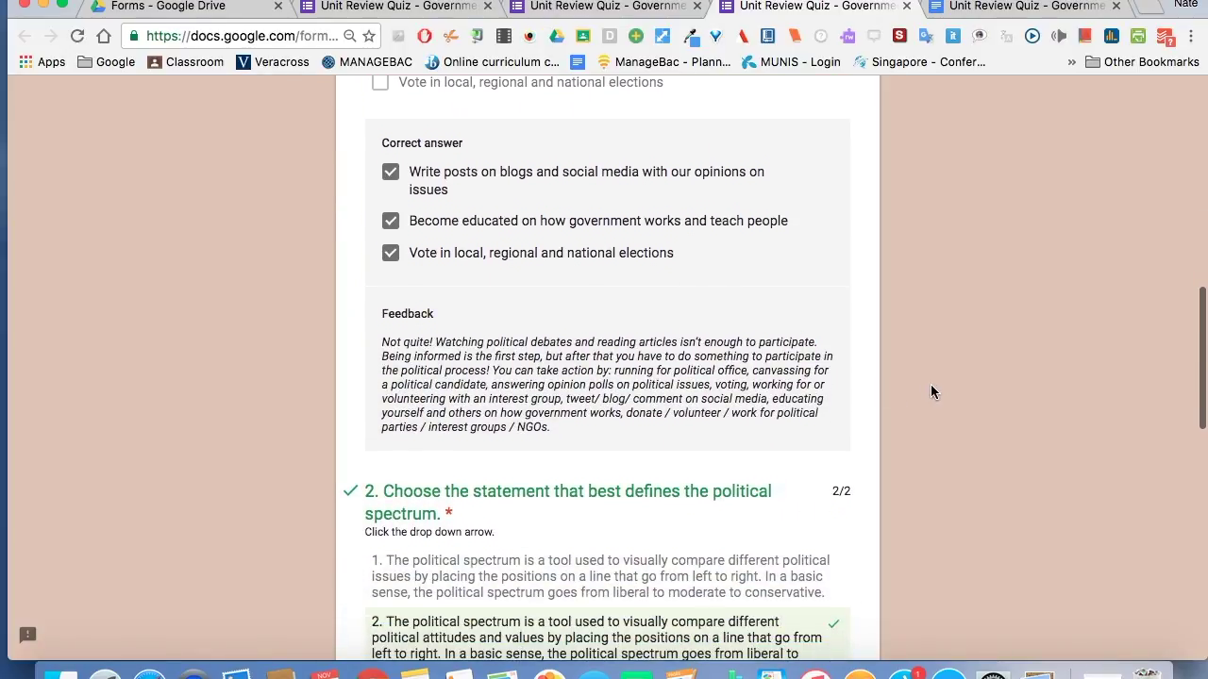
scroll(930, 393, "up", 2)
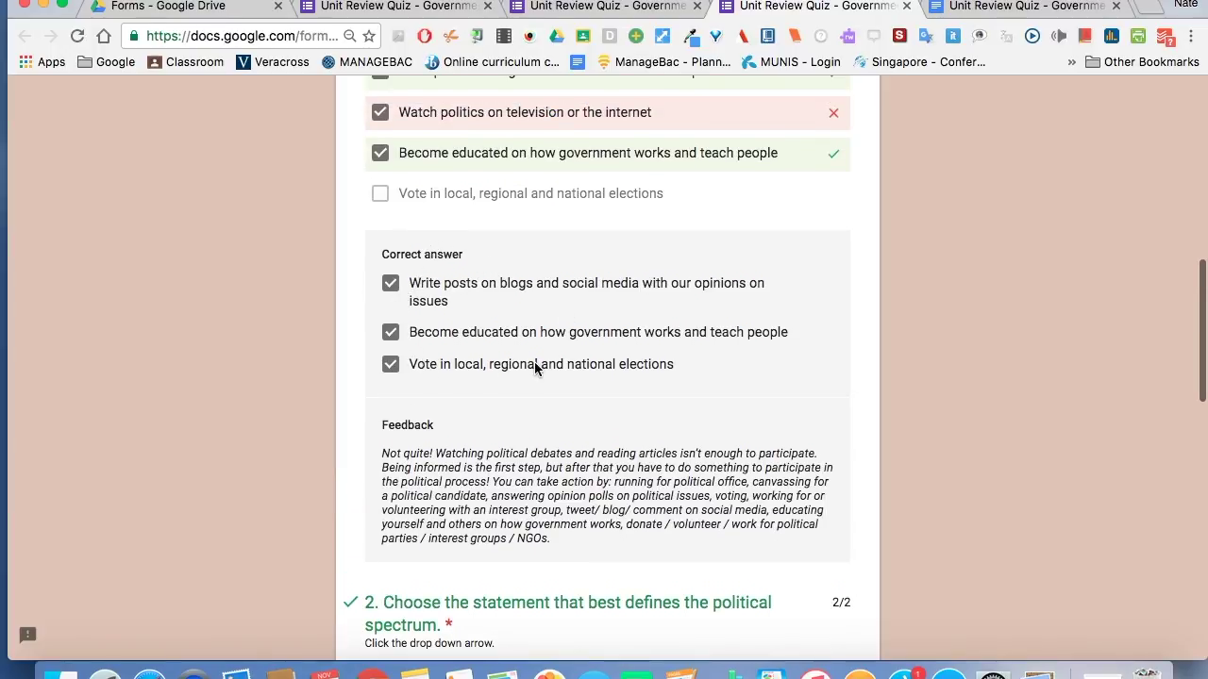
scroll(530, 466, "down", 2)
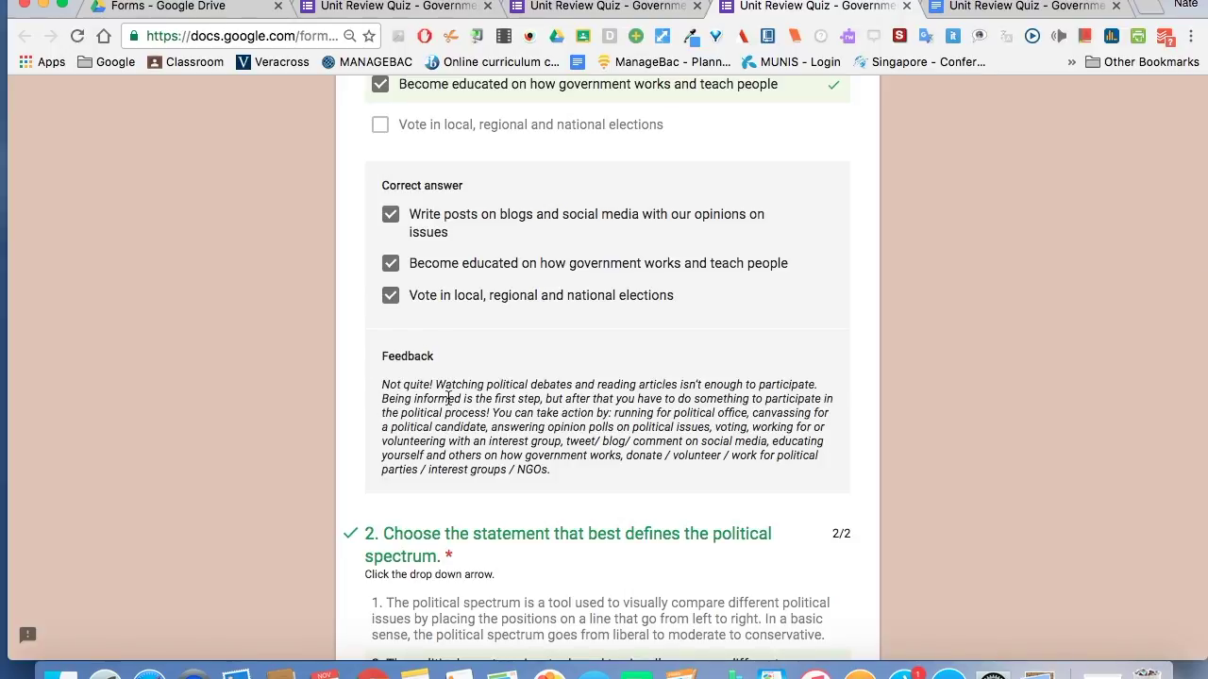
scroll(448, 398, "down", 5)
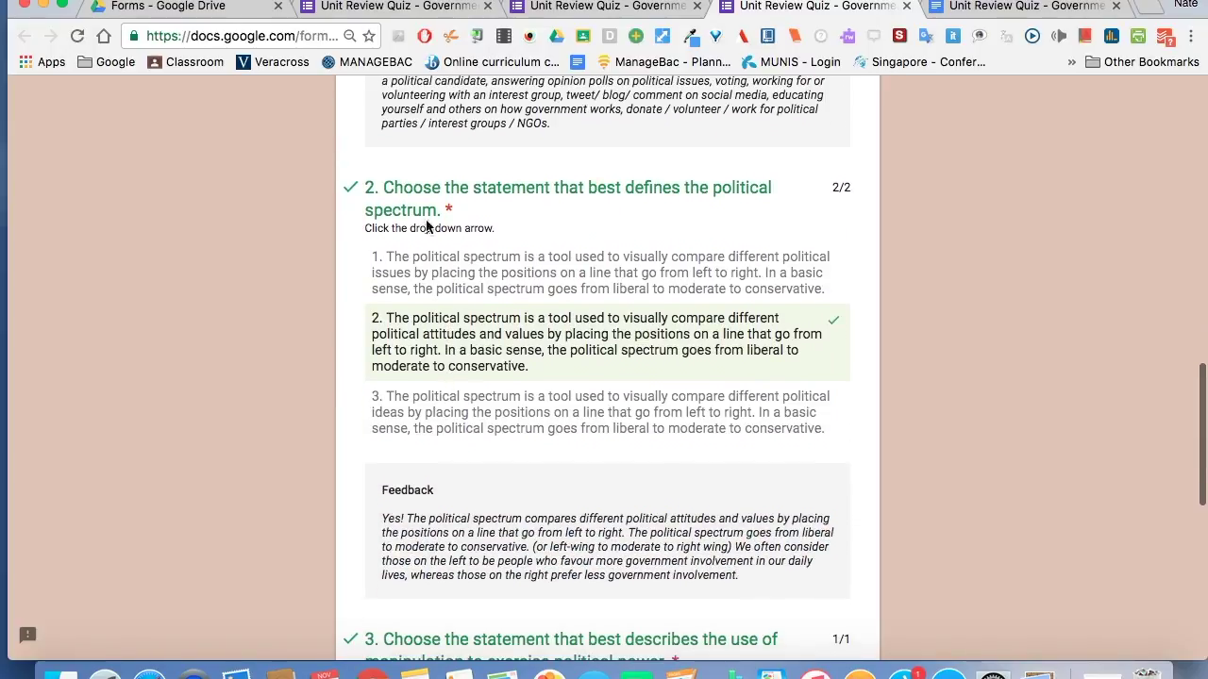
scroll(422, 334, "down", 2)
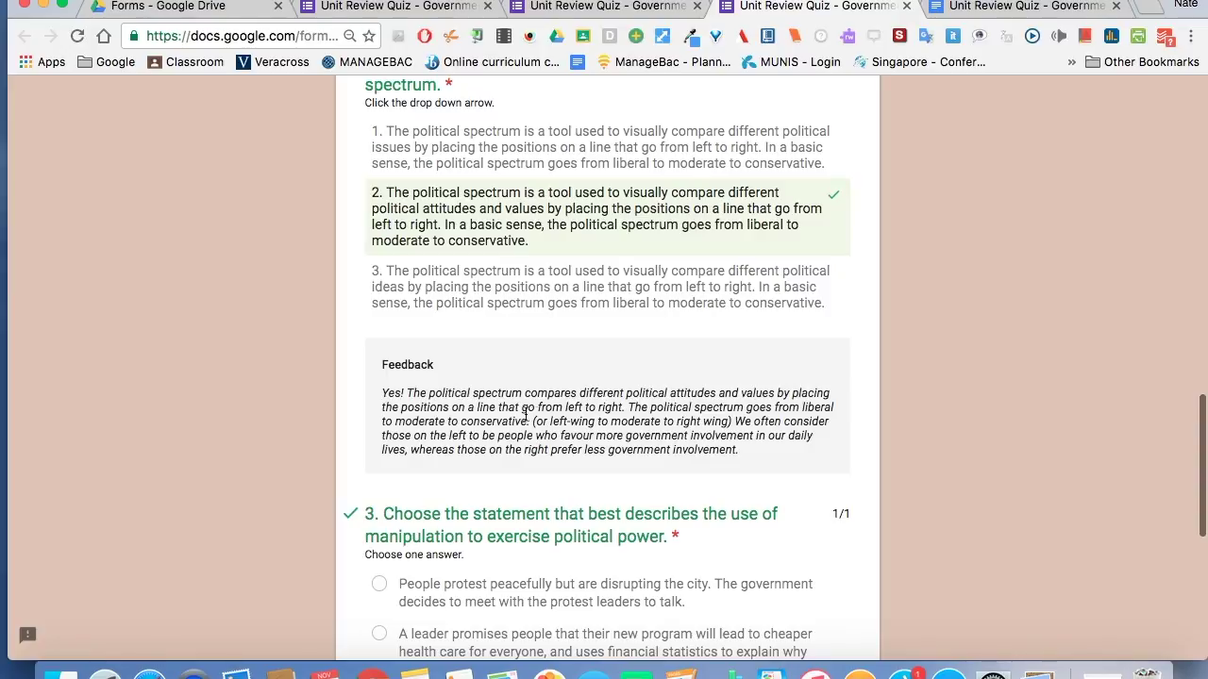
scroll(726, 419, "down", 4)
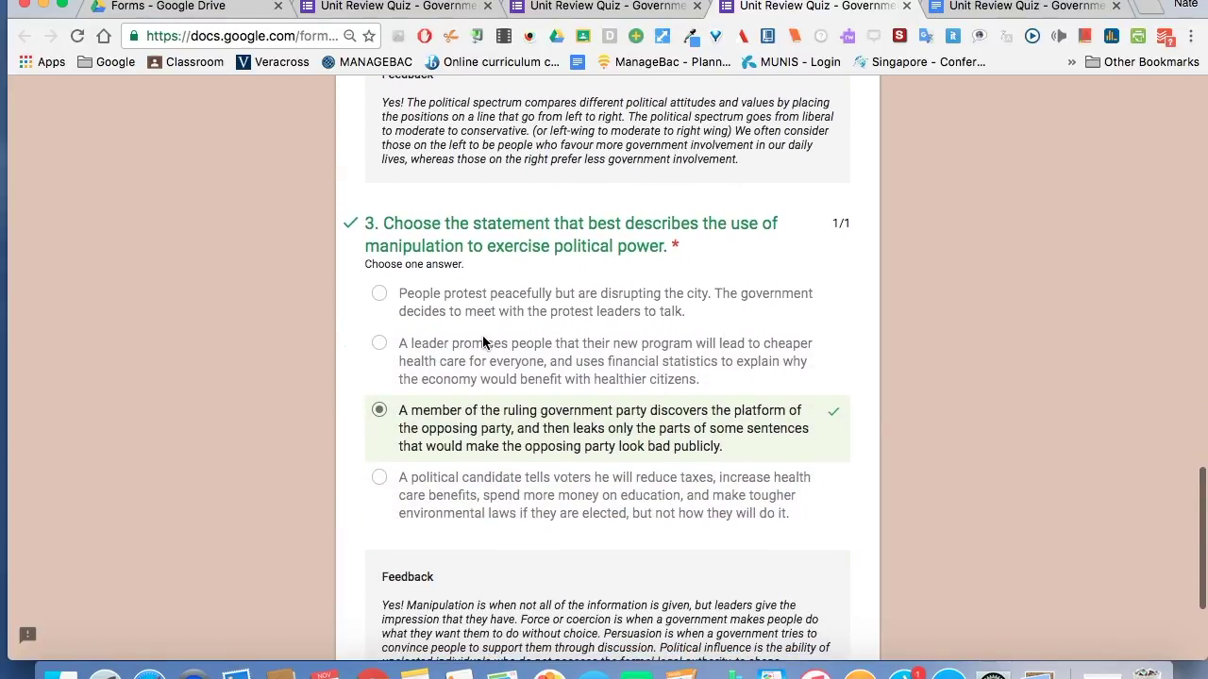
scroll(482, 342, "down", 3)
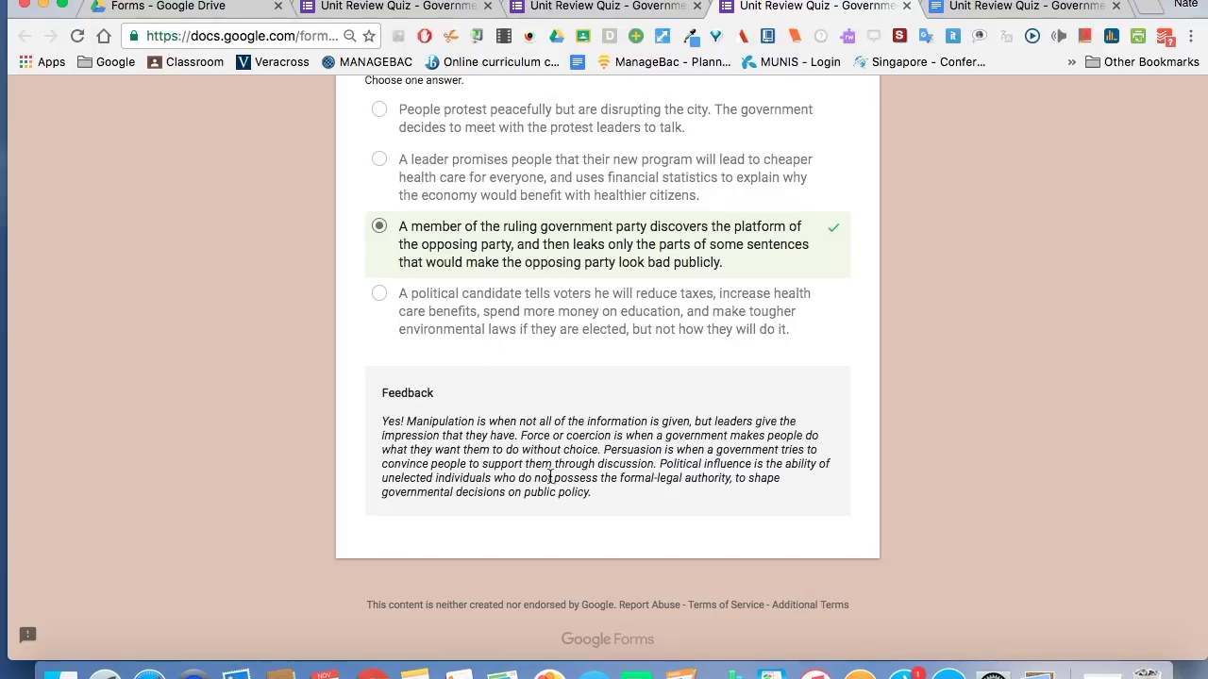
scroll(605, 466, "up", 15)
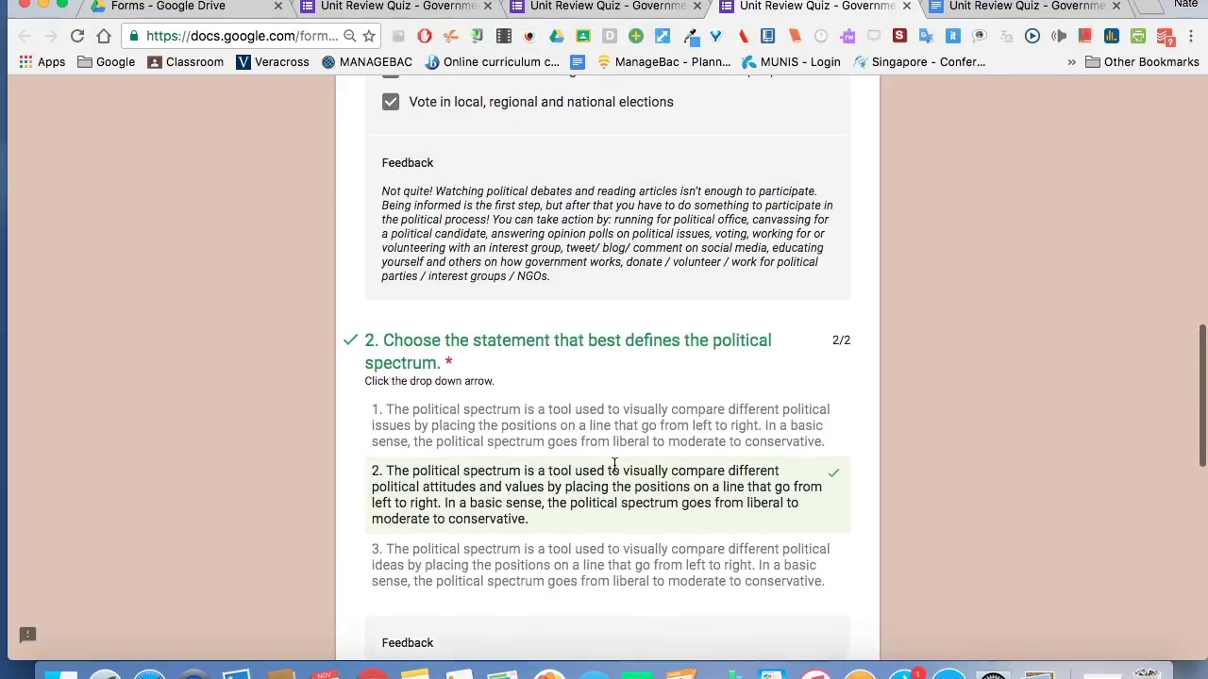
scroll(614, 463, "up", 3)
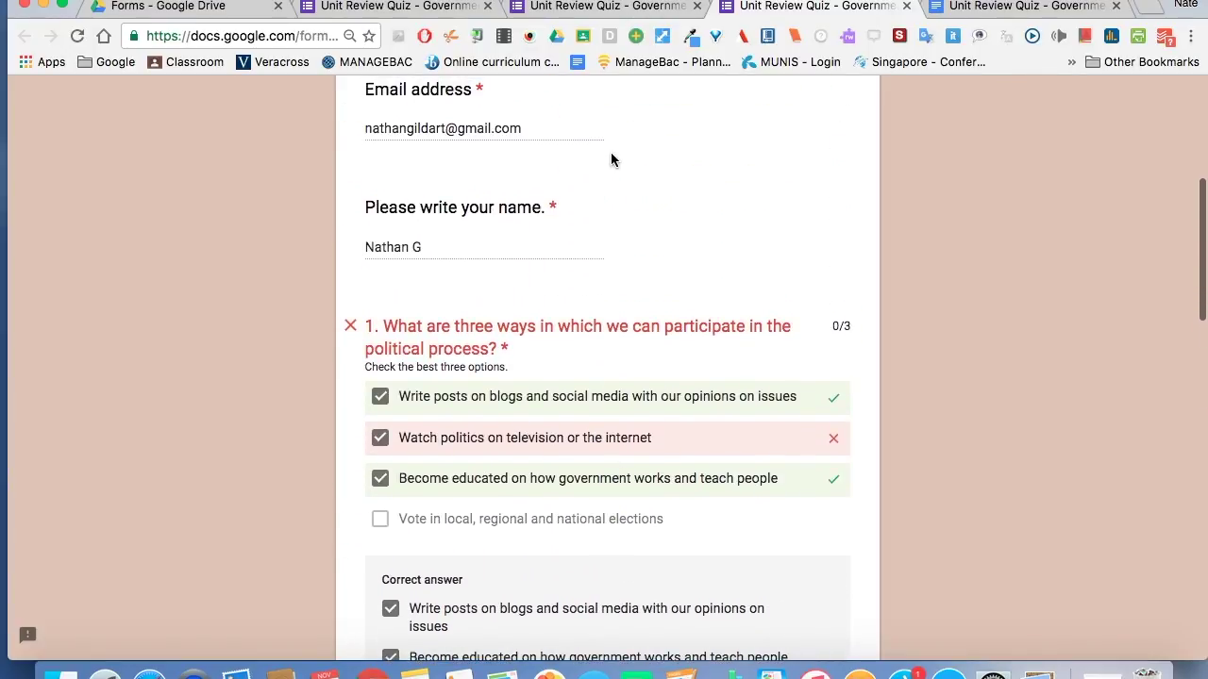
Back in the editor's Responses tab, dismiss the feedback notice and view the test response individually.
left_click(609, 6)
left_click(427, 9)
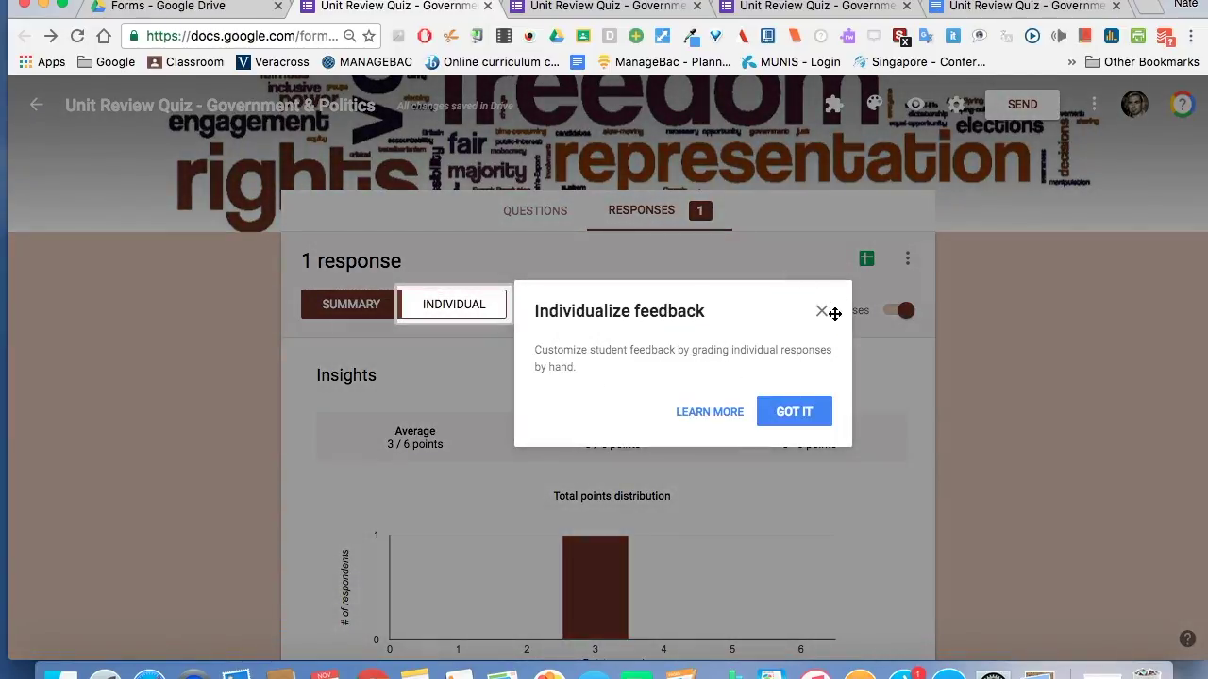
left_click(821, 311)
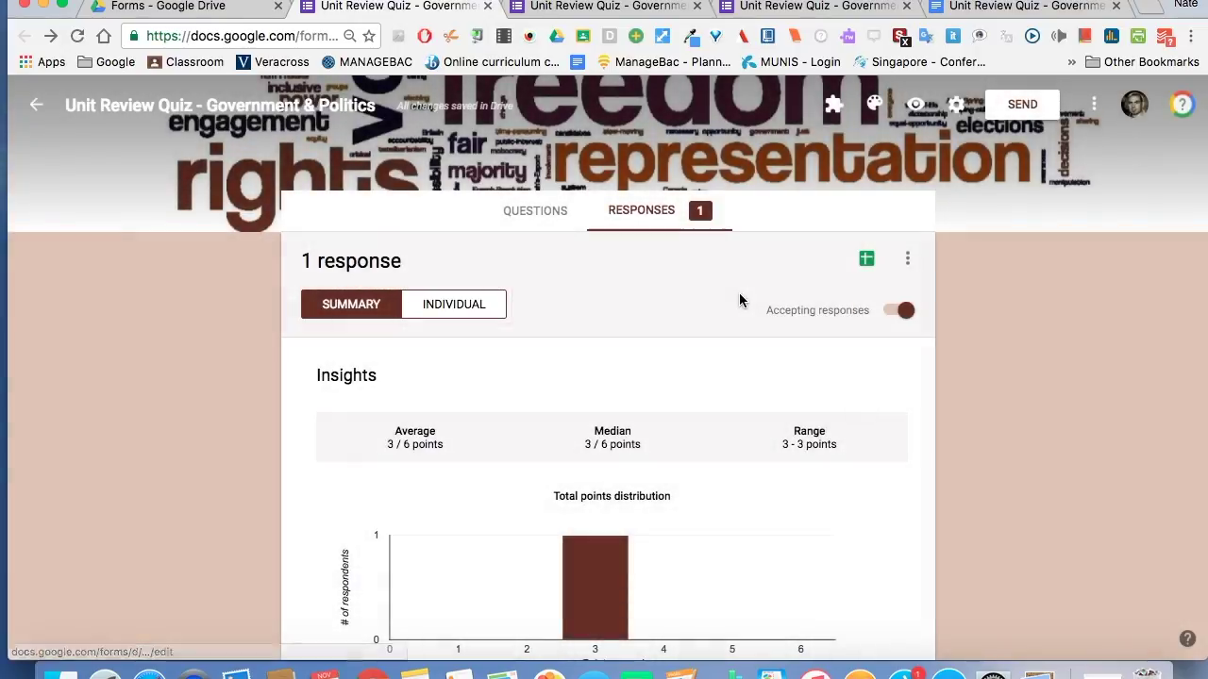
left_click(907, 264)
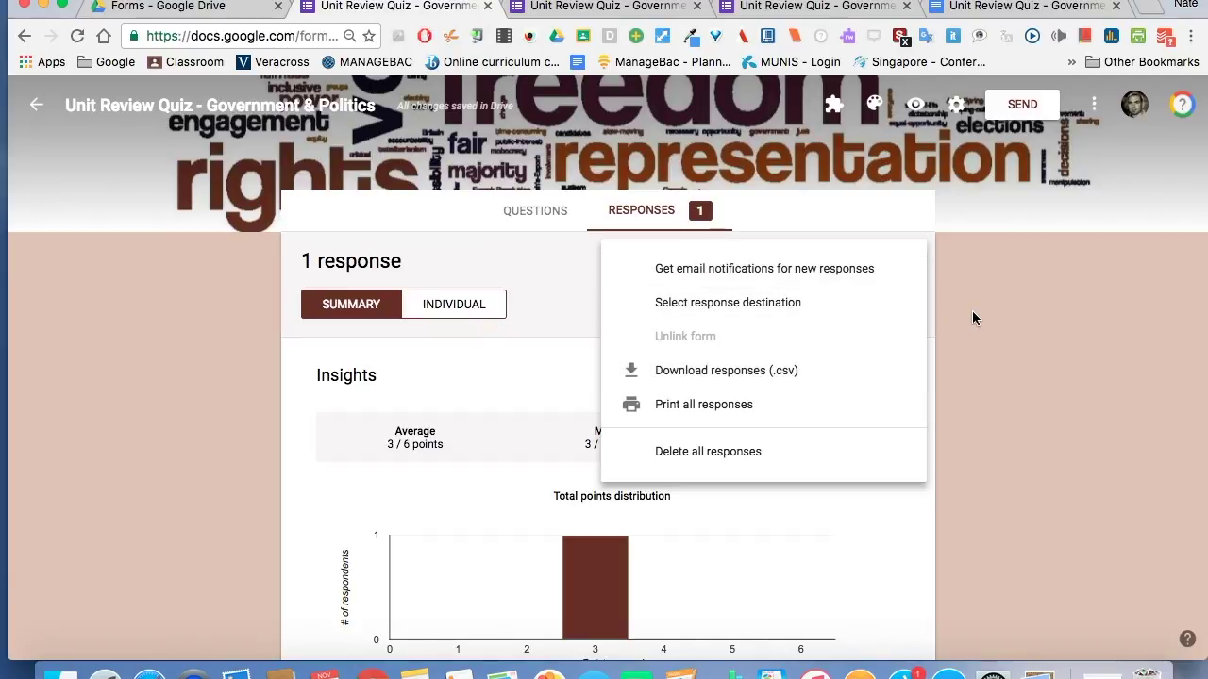
left_click(983, 396)
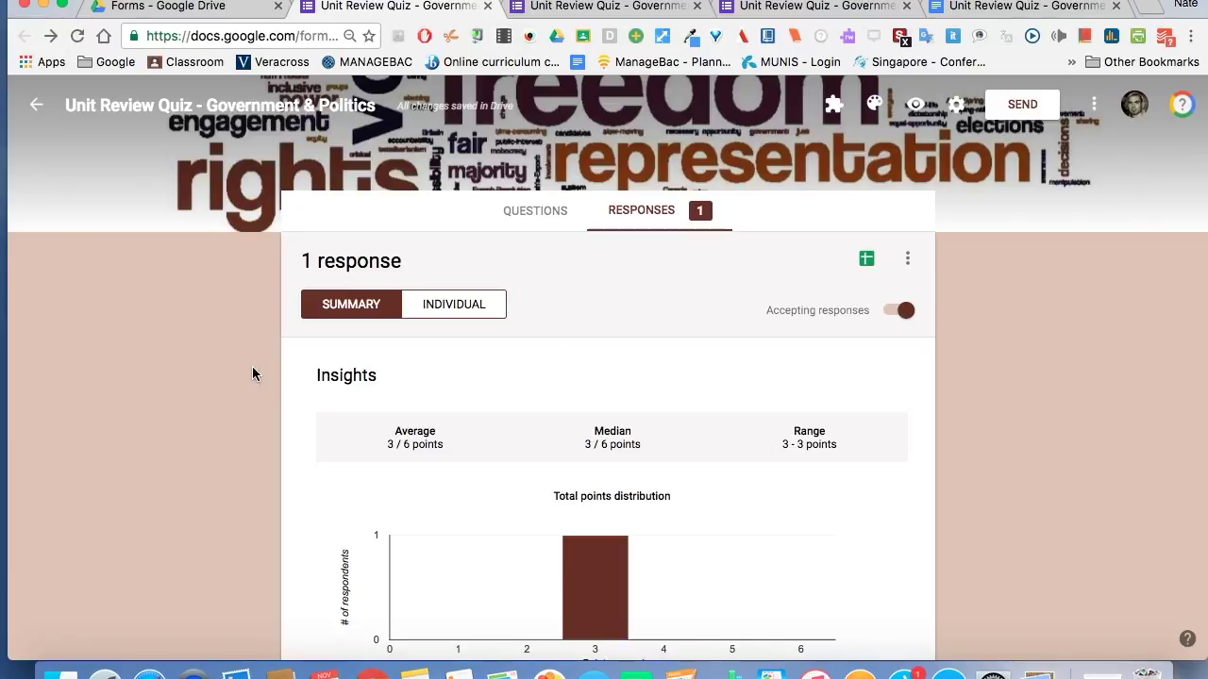
left_click(448, 307)
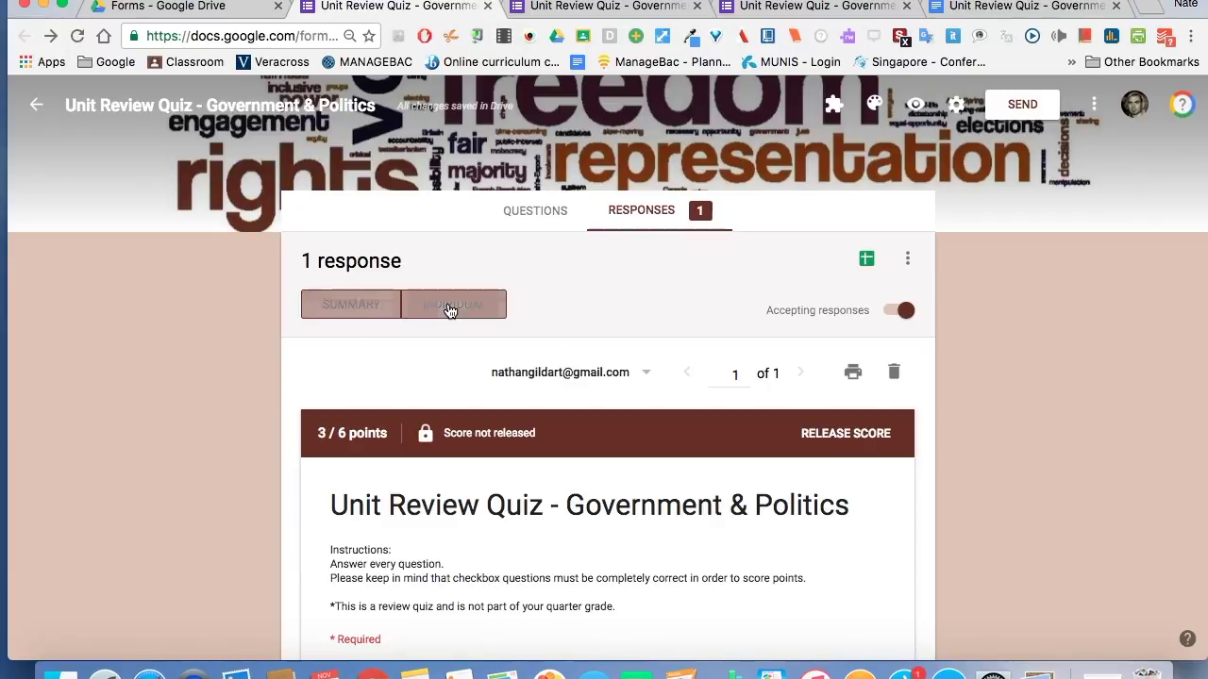
scroll(203, 449, "down", 5)
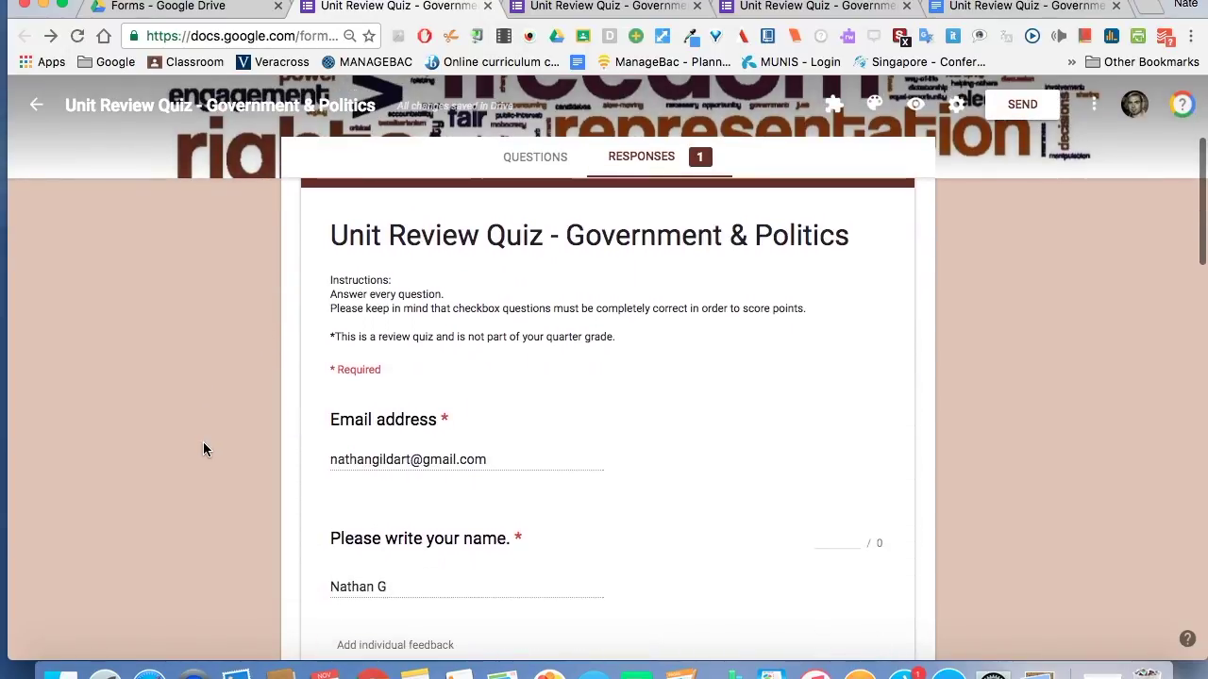
scroll(203, 449, "down", 1)
scroll(175, 449, "down", 7)
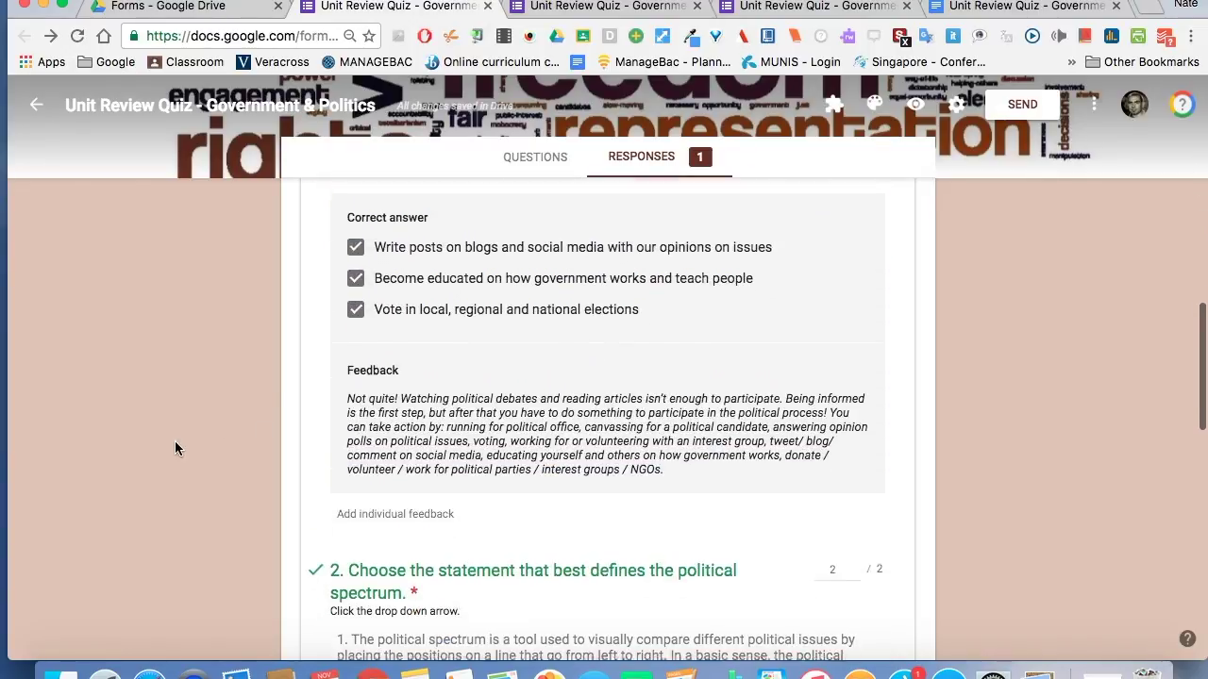
scroll(174, 448, "up", 11)
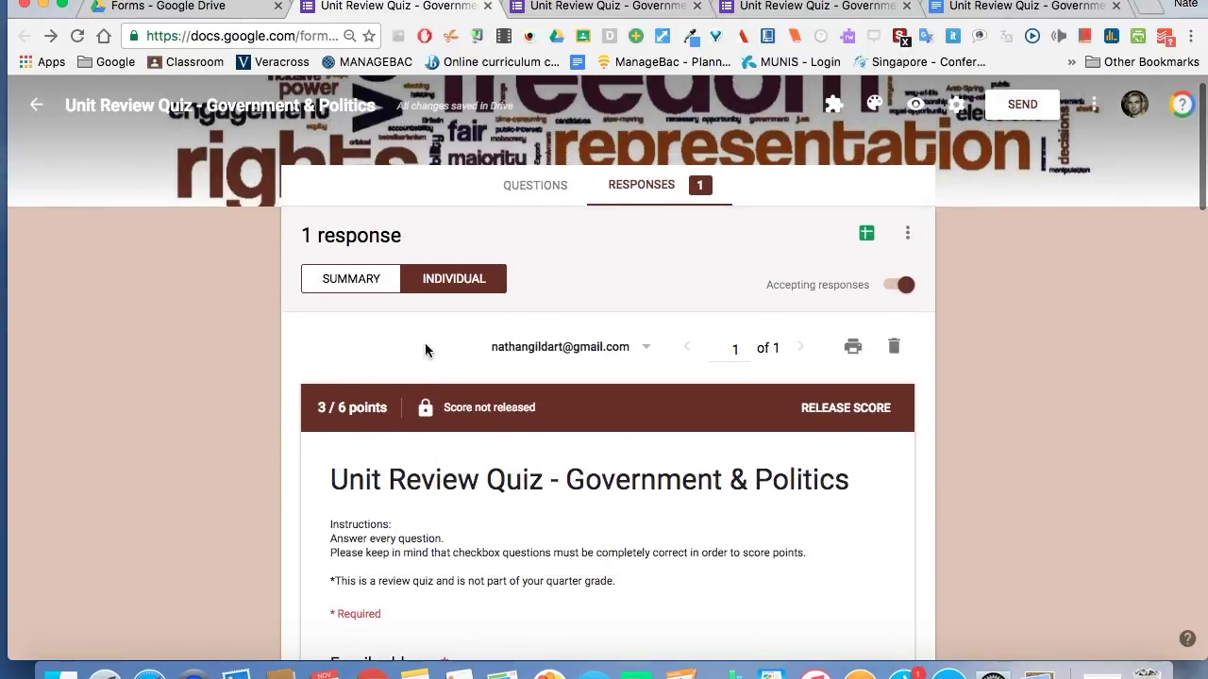